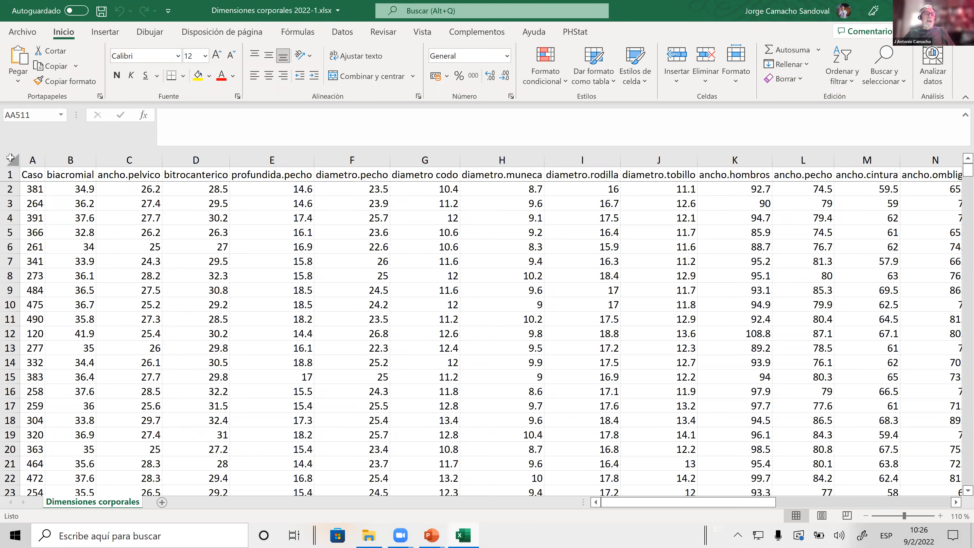
# Step: Select the entire Dimensiones corporales sheet and examine how far its columns and rows of data extend
pyautogui.click(11, 158)
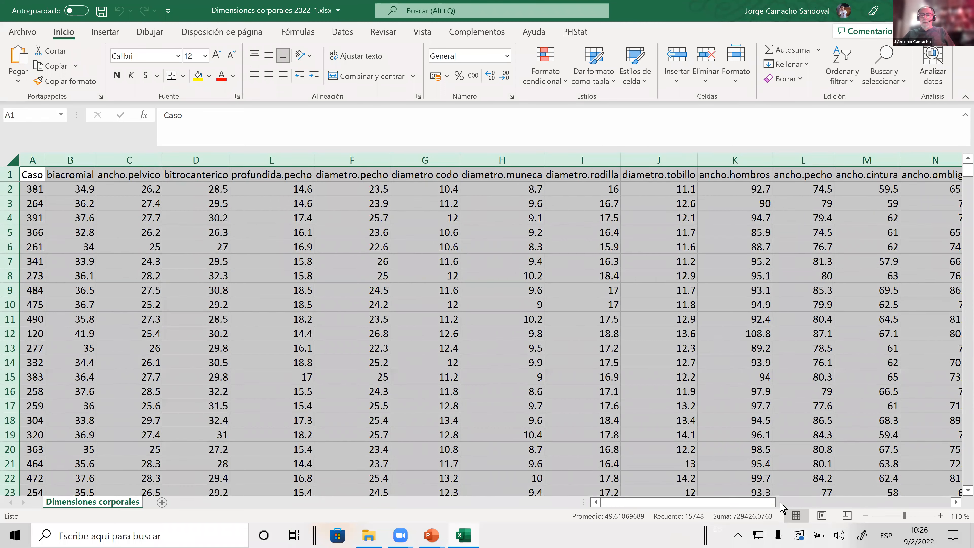
pyautogui.moveTo(793, 506); pyautogui.dragTo(965, 506)
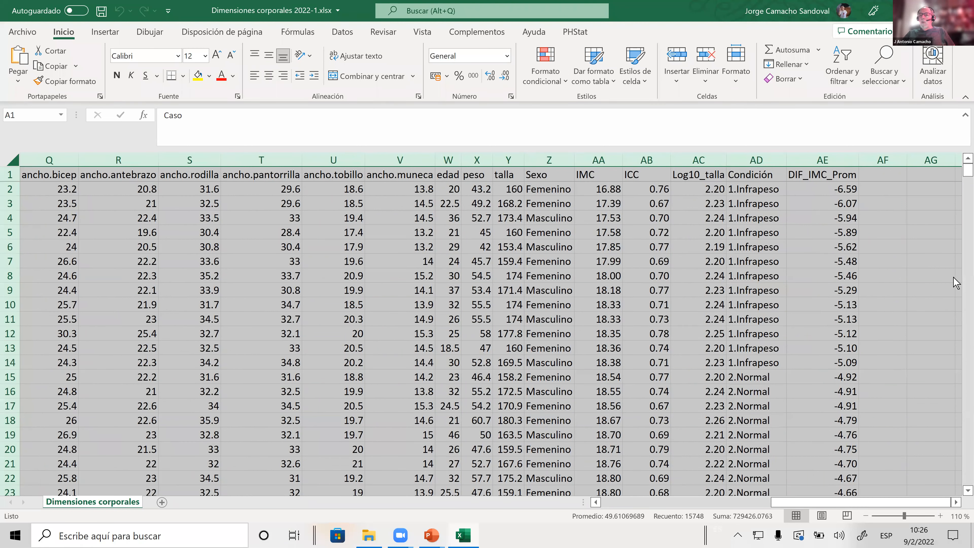
pyautogui.moveTo(967, 173); pyautogui.dragTo(910, 509)
pyautogui.scroll(-3, 174, 461)
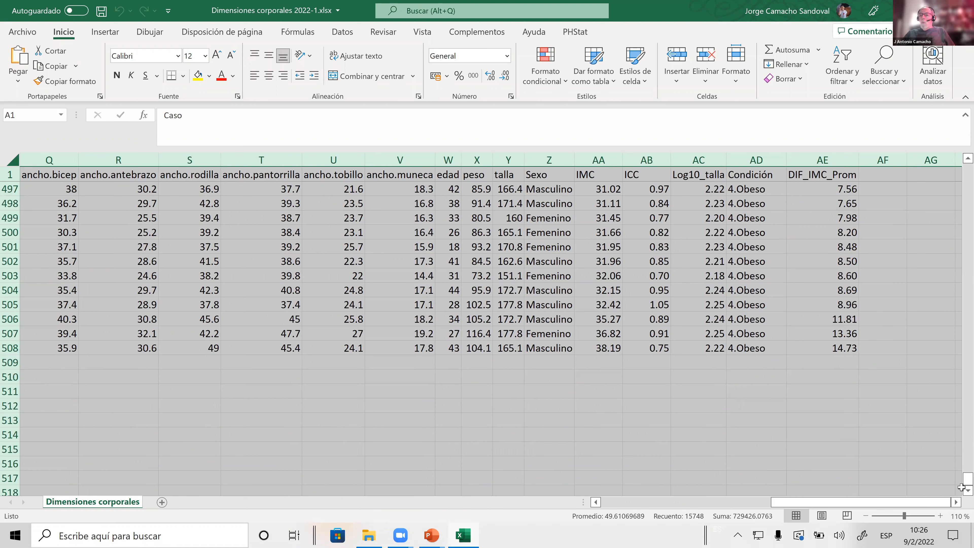
pyautogui.moveTo(966, 487); pyautogui.dragTo(966, 145)
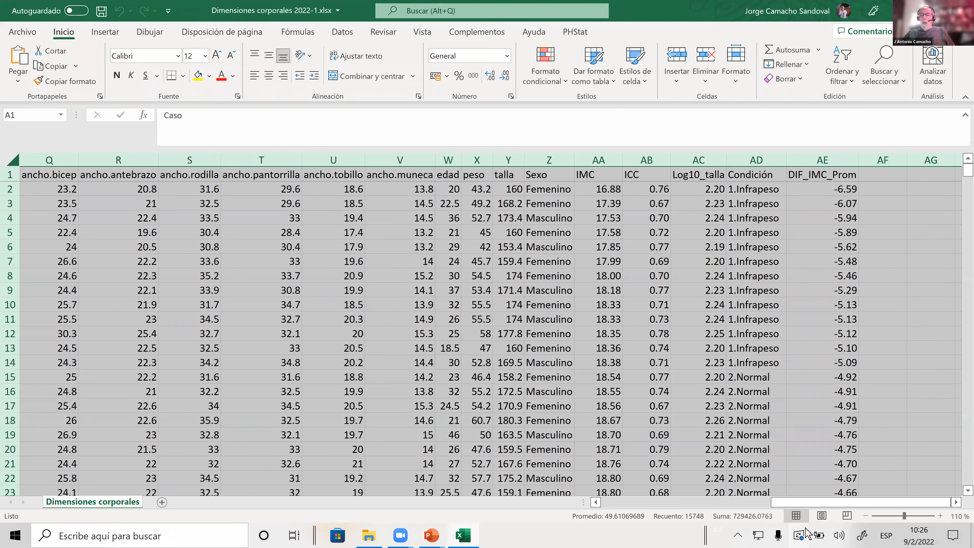
pyautogui.moveTo(769, 505); pyautogui.dragTo(537, 534)
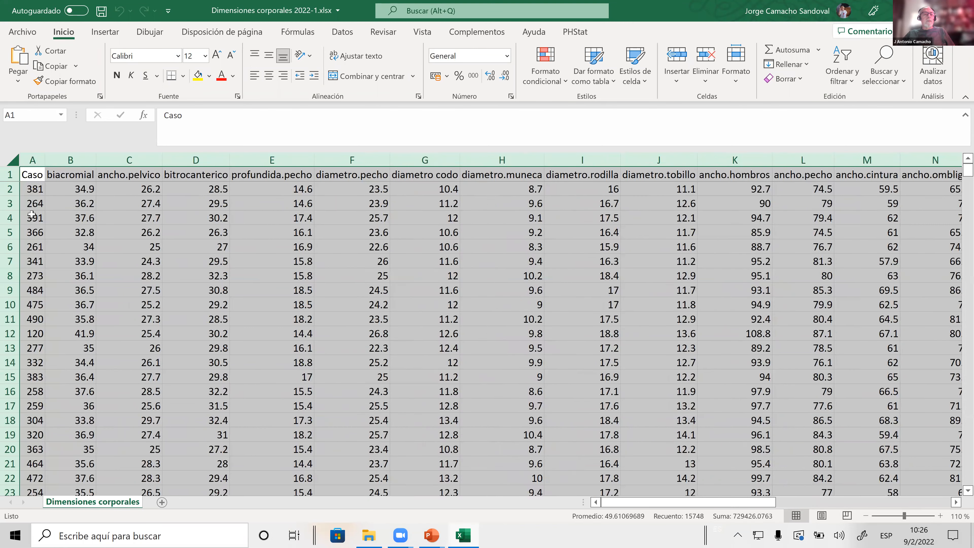
# Step: Create a pivot table on a new worksheet from the data range A1:AE508 of the Dimensiones corporales sheet
pyautogui.click(32, 175)
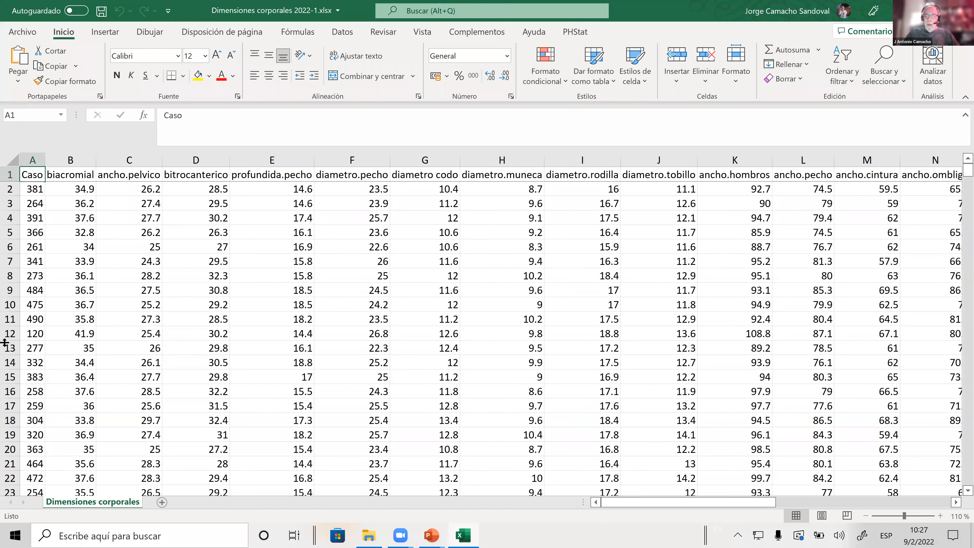
pyautogui.hotkey('ctrl', 'shift', 'Down')
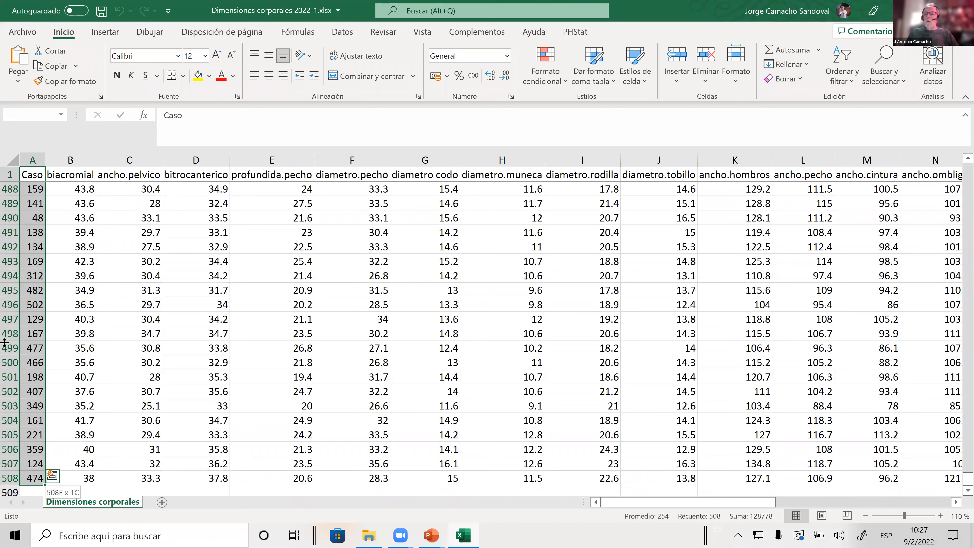
pyautogui.hotkey('ctrl', 'shift', 'Right')
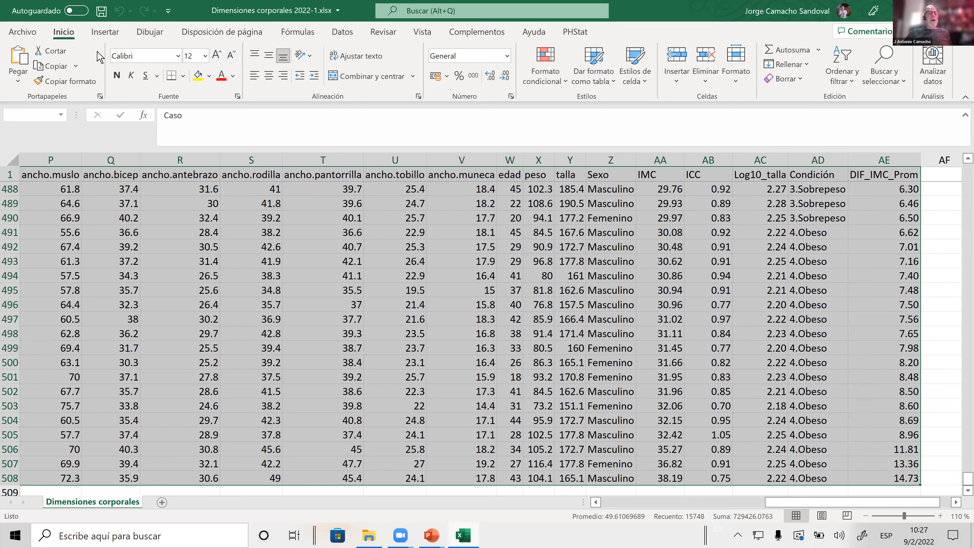
pyautogui.click(104, 34)
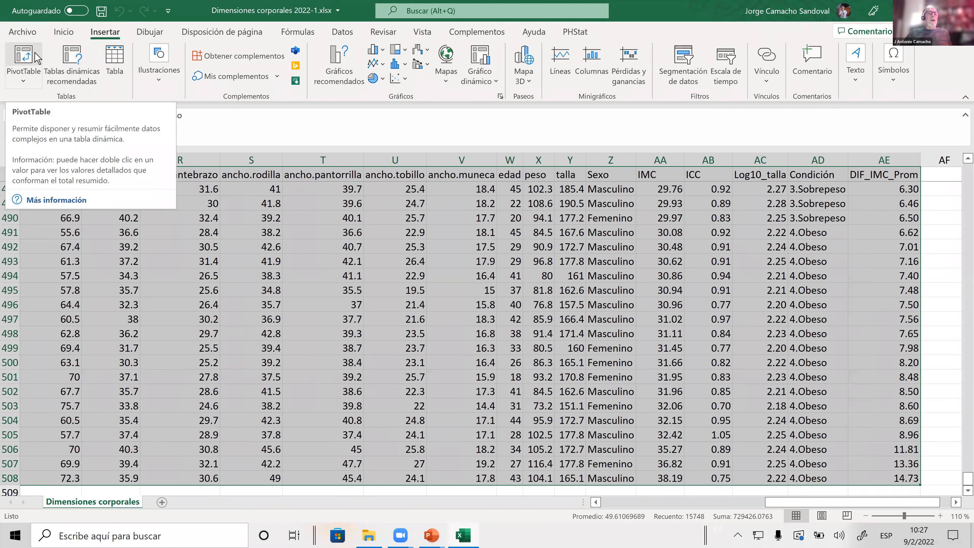
pyautogui.click(21, 58)
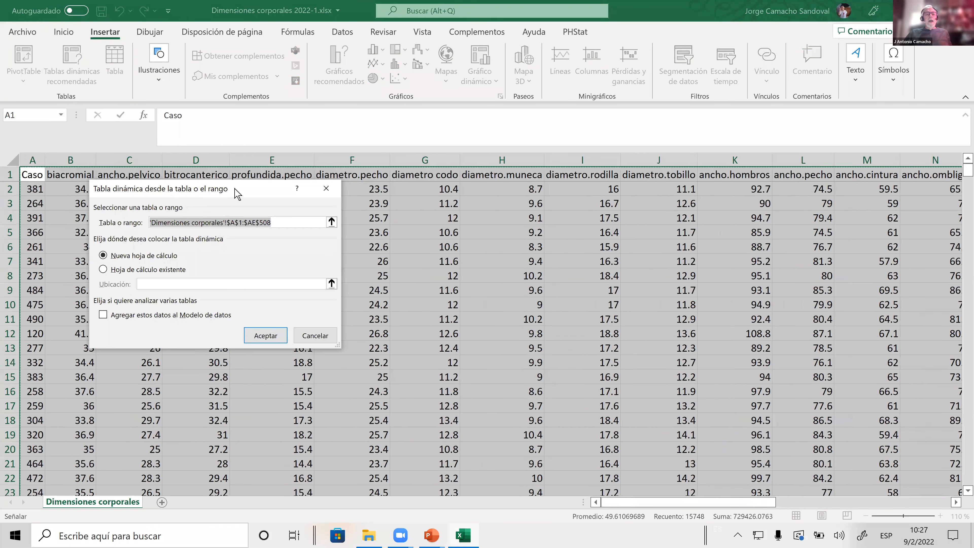
pyautogui.moveTo(237, 196); pyautogui.dragTo(483, 203)
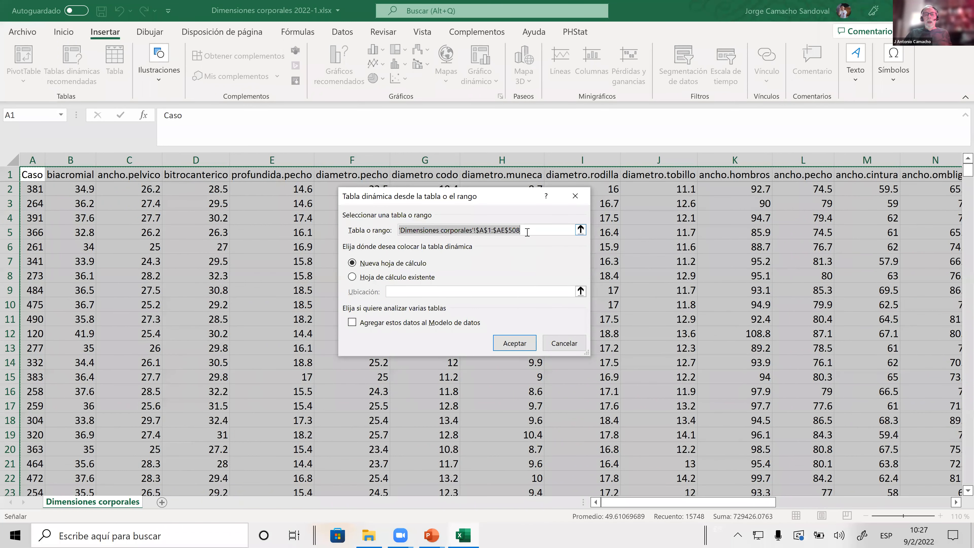
pyautogui.click(499, 232)
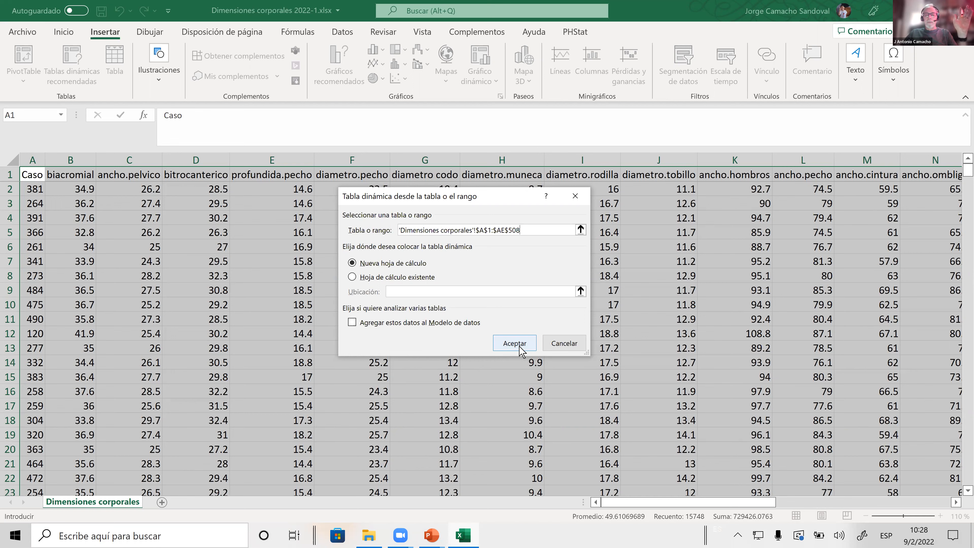
pyautogui.click(512, 345)
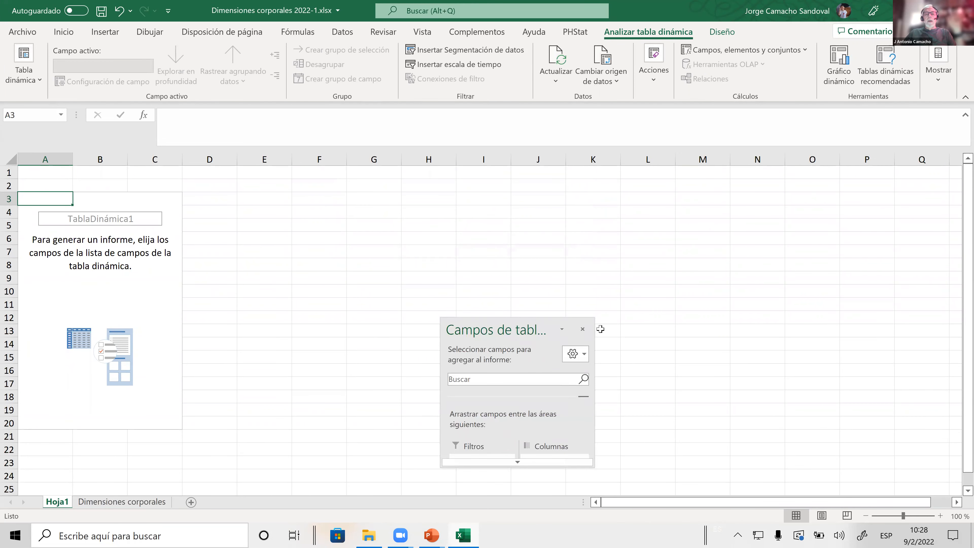
# Step: Move the floating pivot table field list closer to the empty pivot table and enlarge it to show all areas
pyautogui.moveTo(528, 322); pyautogui.dragTo(374, 177)
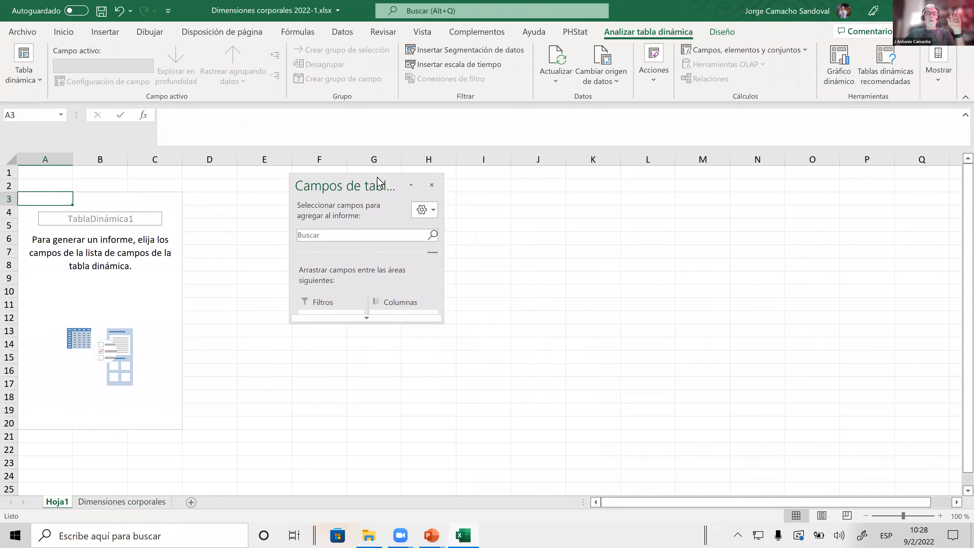
pyautogui.click(366, 318)
pyautogui.moveTo(372, 322); pyautogui.dragTo(374, 463)
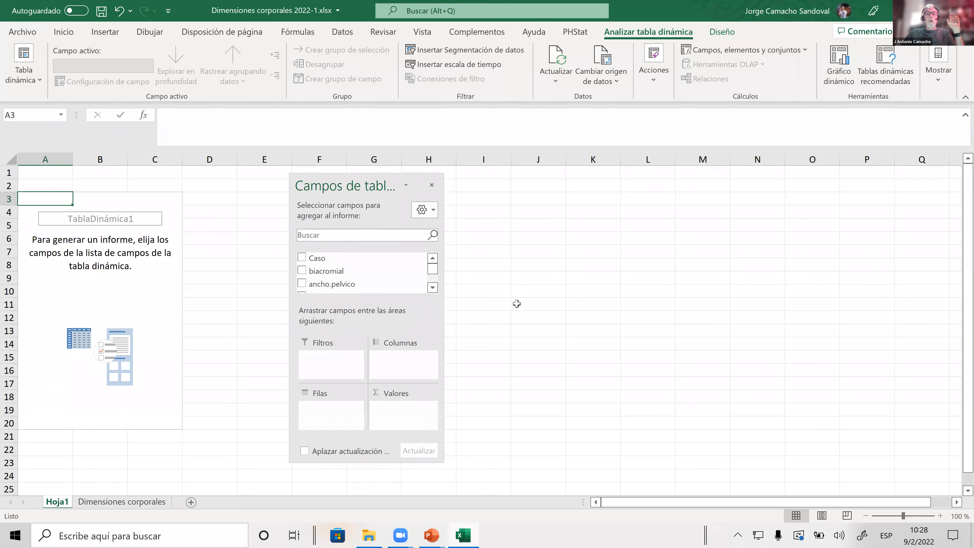
pyautogui.moveTo(445, 260); pyautogui.dragTo(529, 273)
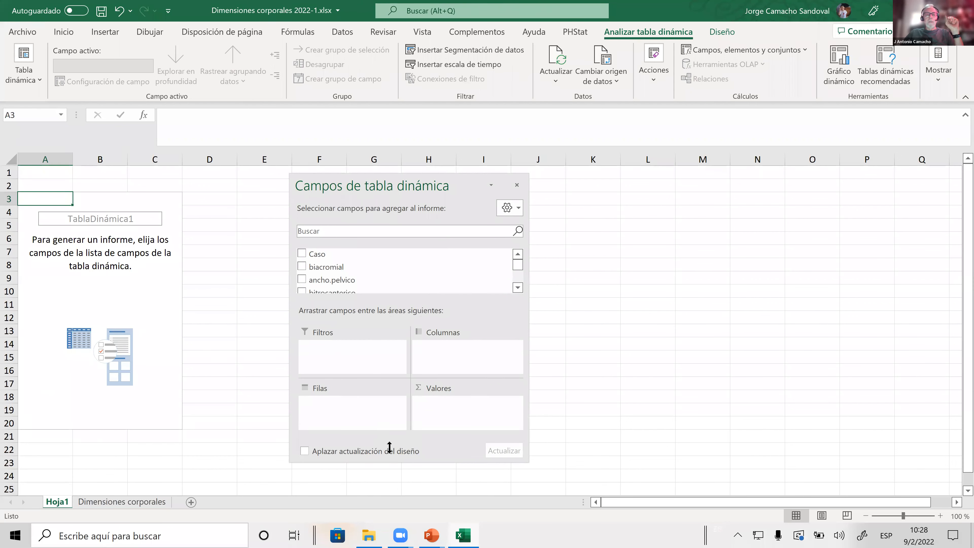
pyautogui.moveTo(381, 462); pyautogui.dragTo(381, 461)
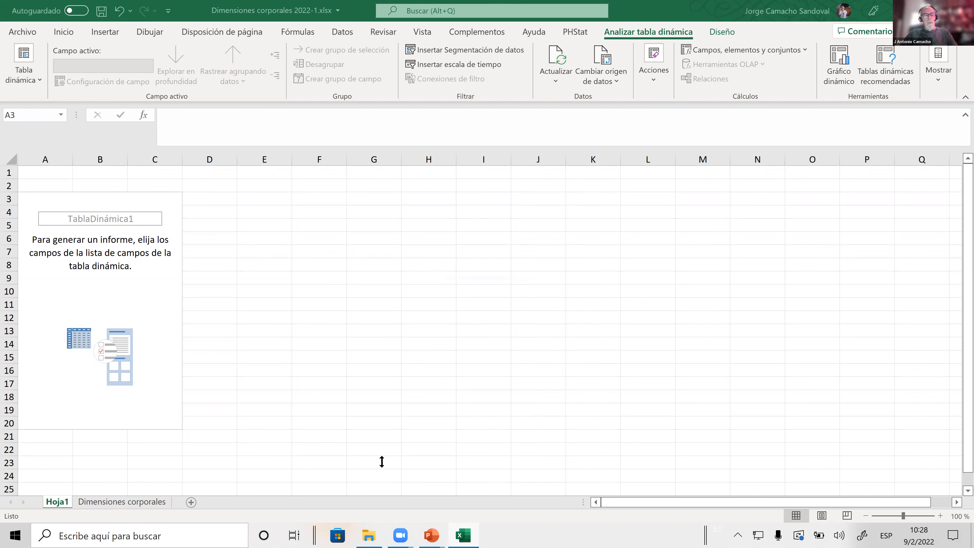
pyautogui.click(439, 366)
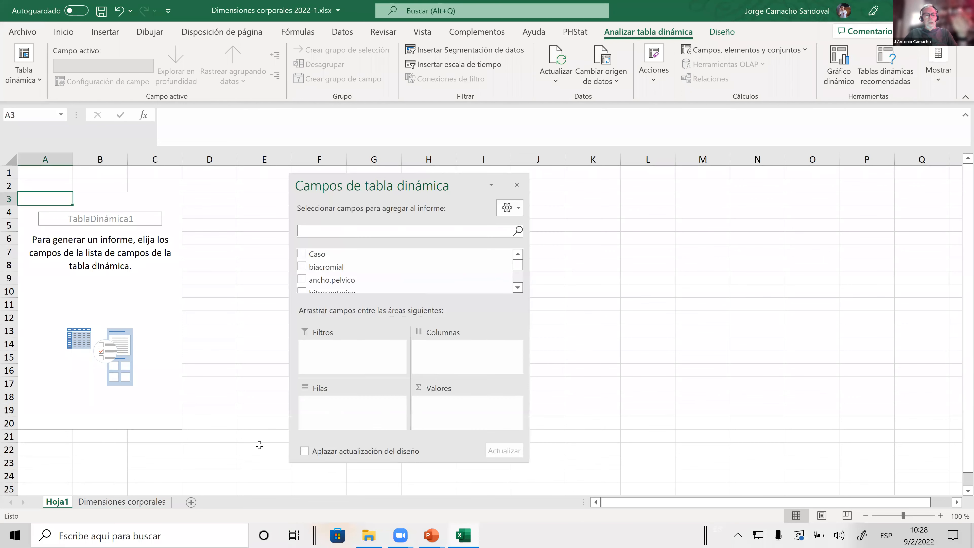
# Step: Return to the Dimensiones corporales sheet and reselect the data range from A1 to AE508
pyautogui.click(122, 501)
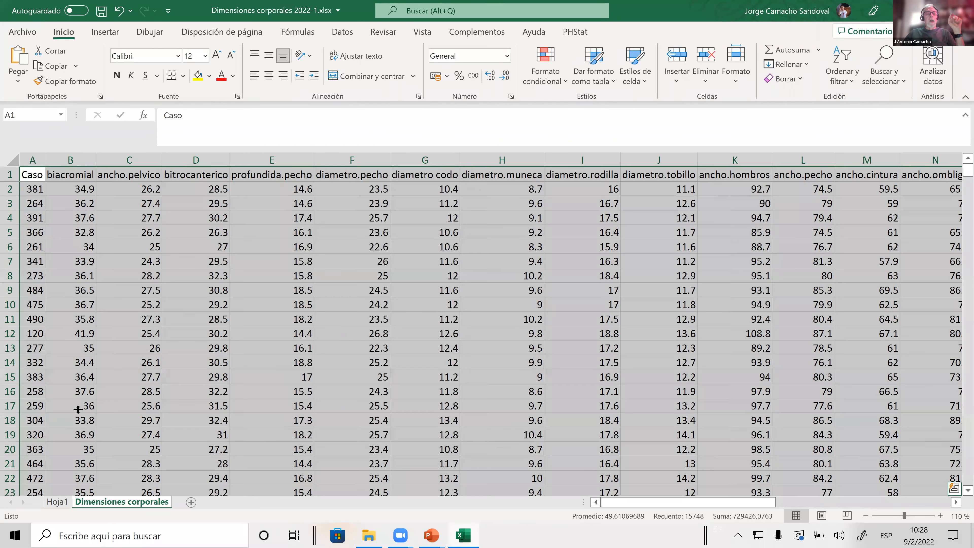
pyautogui.click(76, 230)
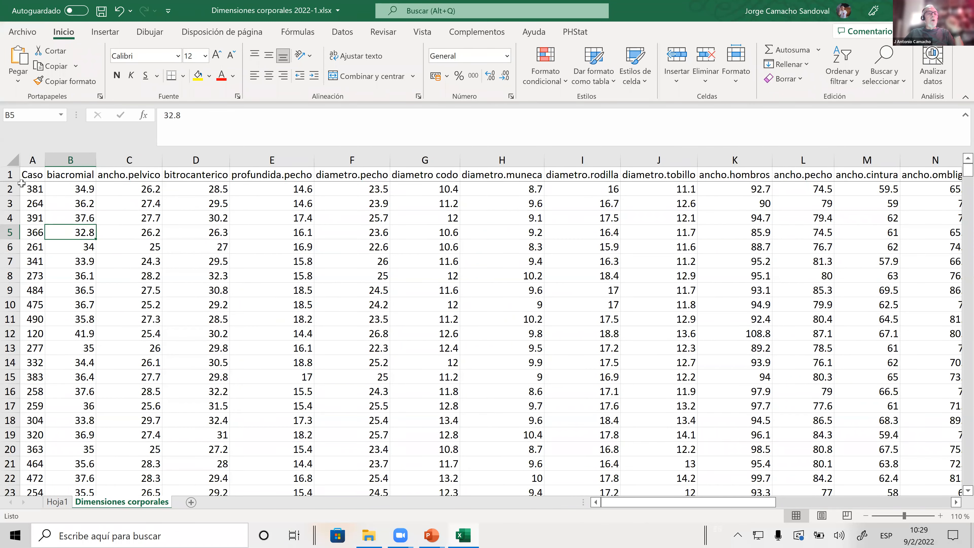
pyautogui.click(19, 176)
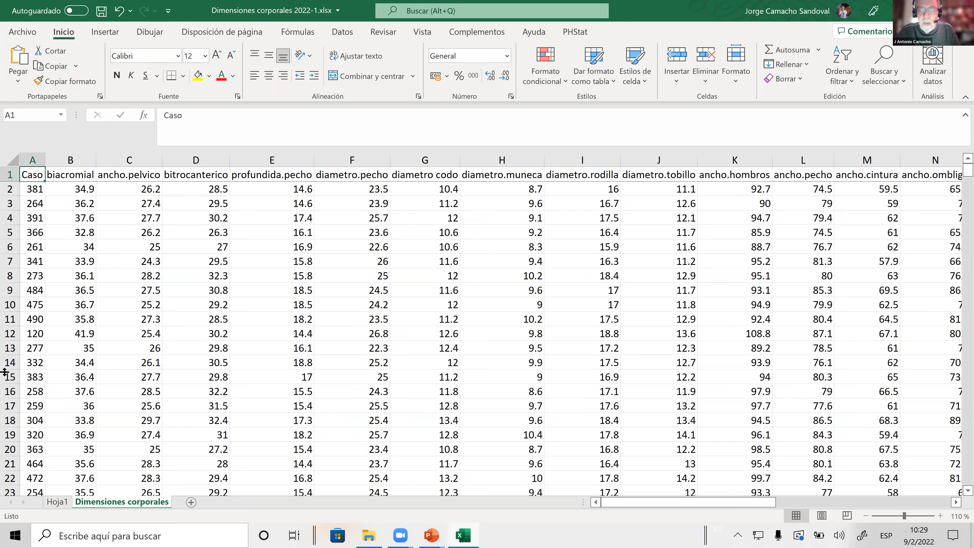
pyautogui.hotkey('ctrl', 'shift', 'Down')
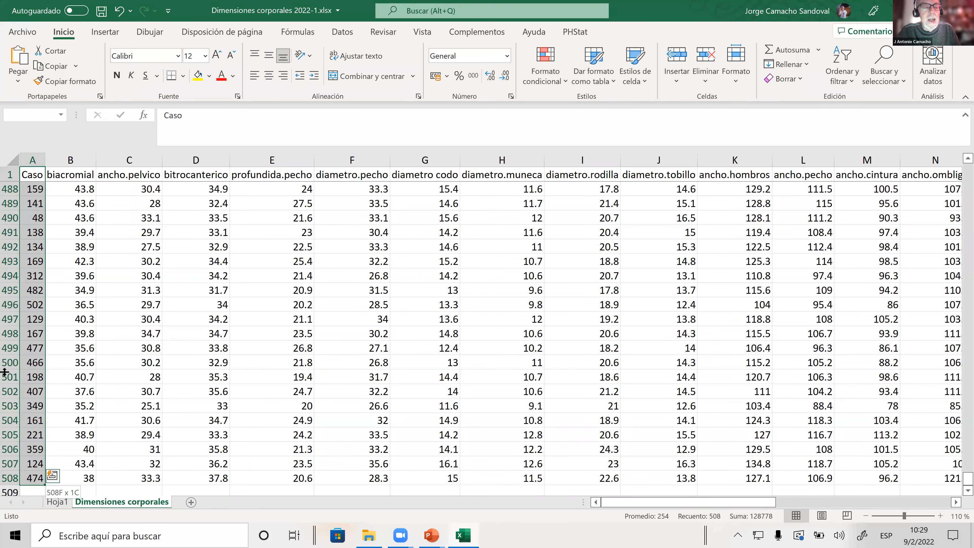
pyautogui.hotkey('ctrl', 'shift', 'Right')
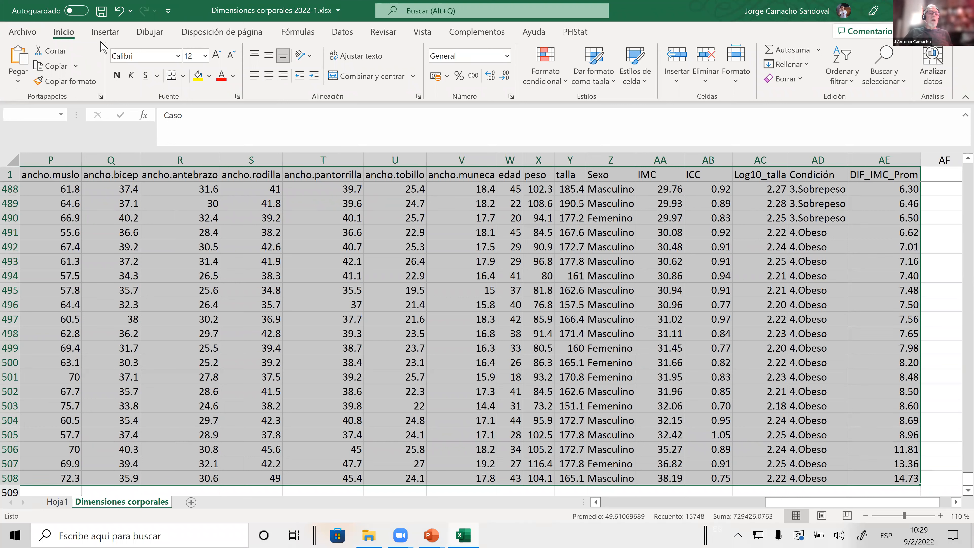
pyautogui.click(105, 33)
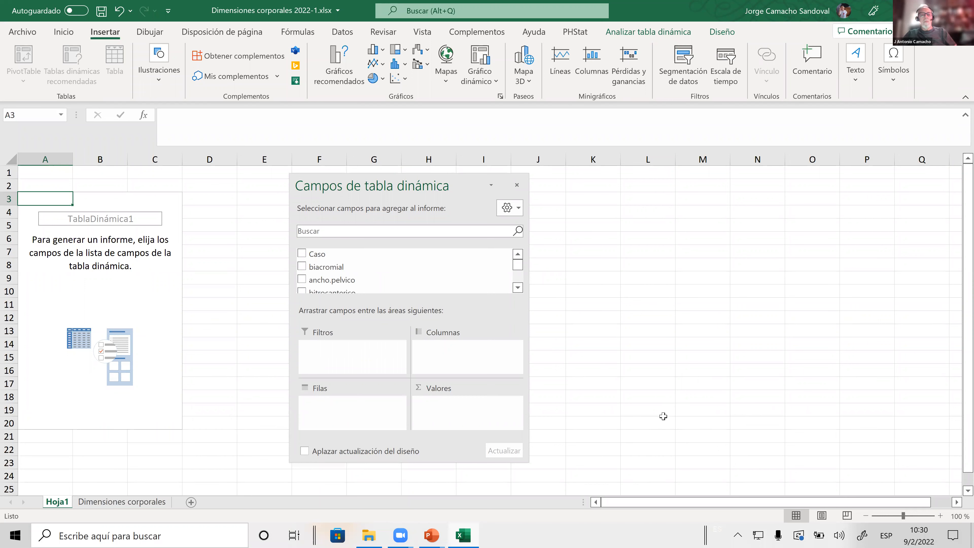
pyautogui.click(399, 524)
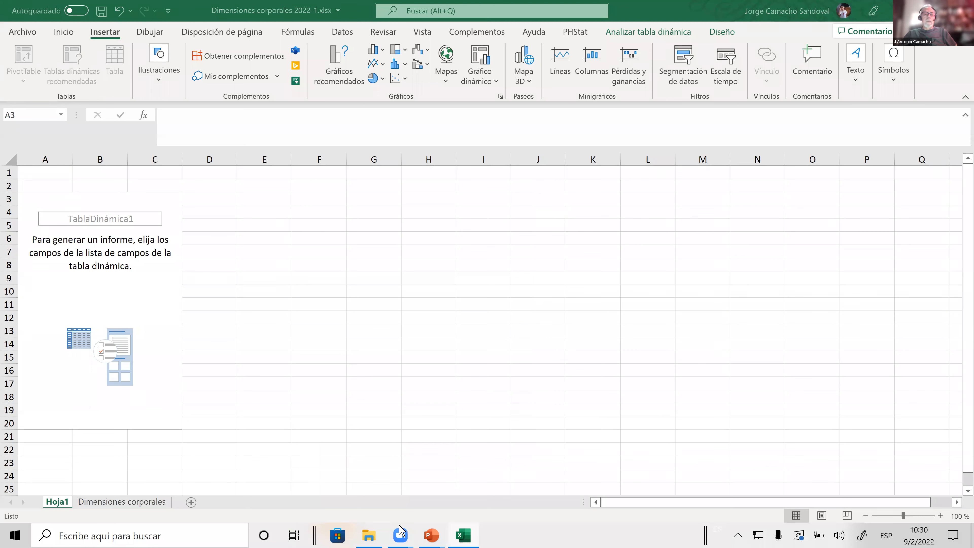
pyautogui.click(143, 385)
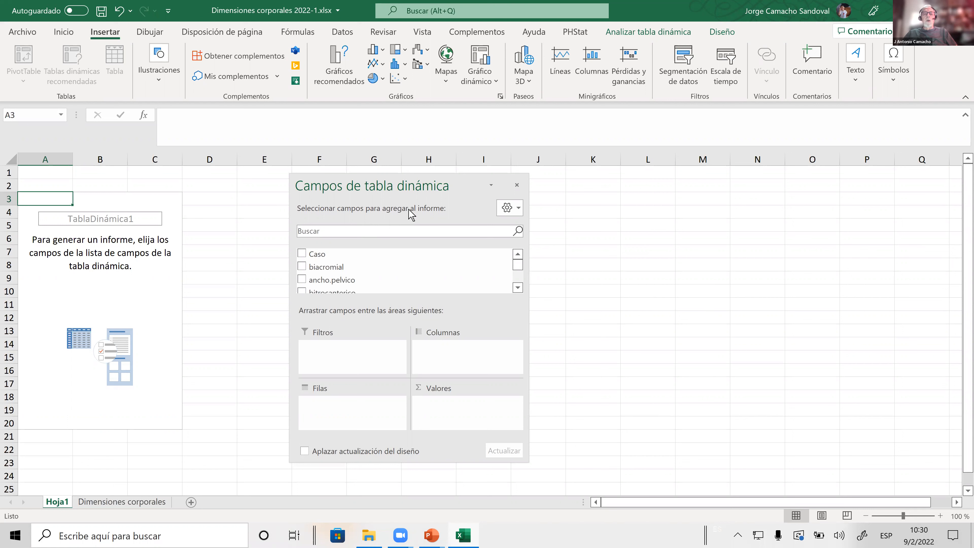
pyautogui.click(491, 187)
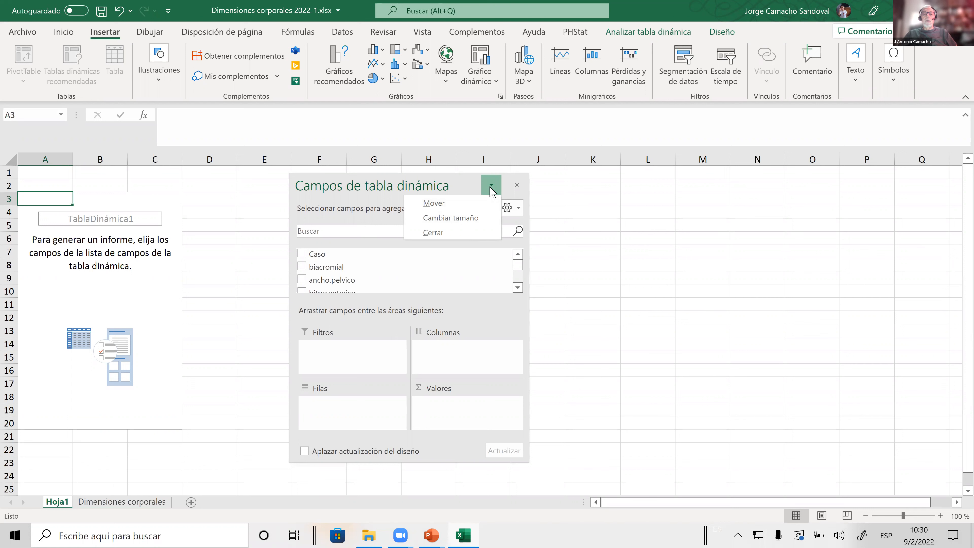
pyautogui.click(491, 190)
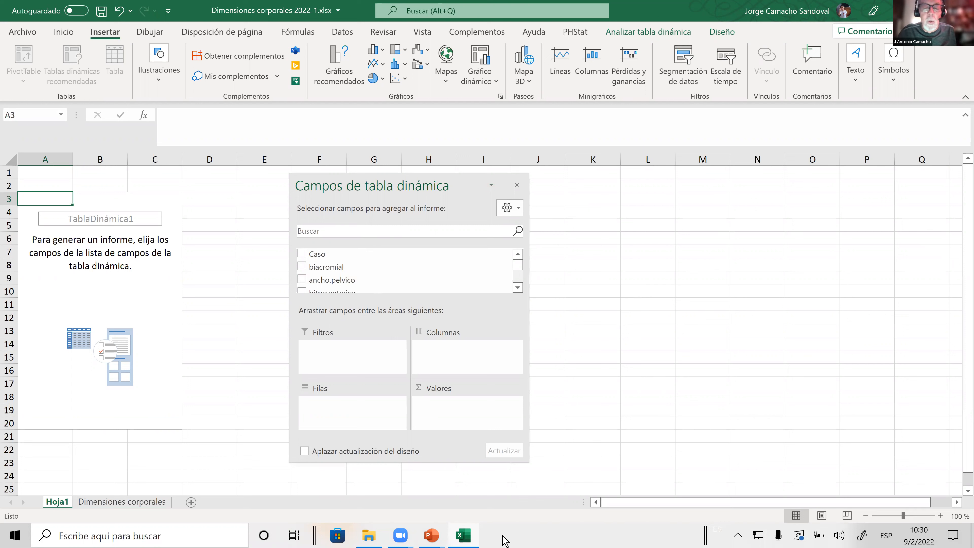
# Step: Switch to the PowerPoint slide show and reveal the diagram on the "Estructura de la tabla dinámica" slide
pyautogui.click(425, 537)
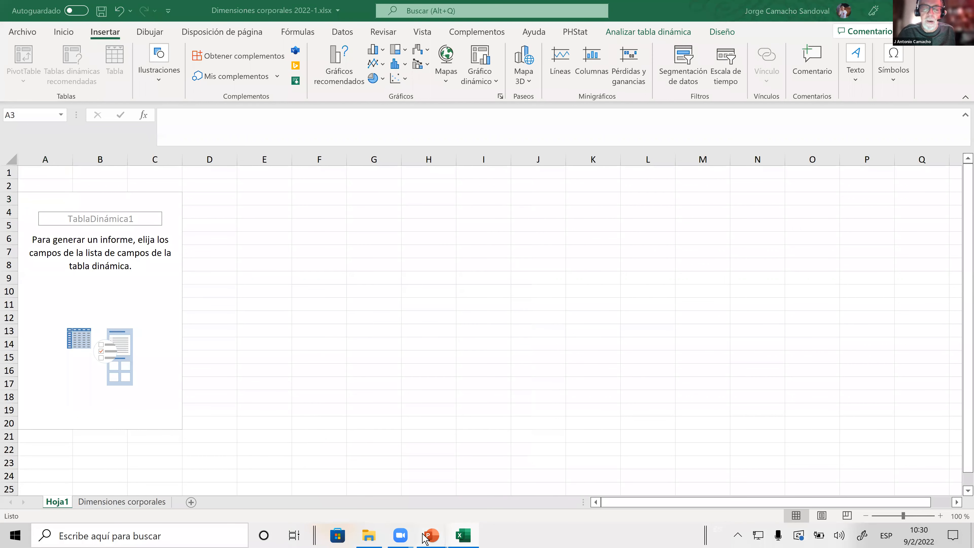
pyautogui.click(538, 468)
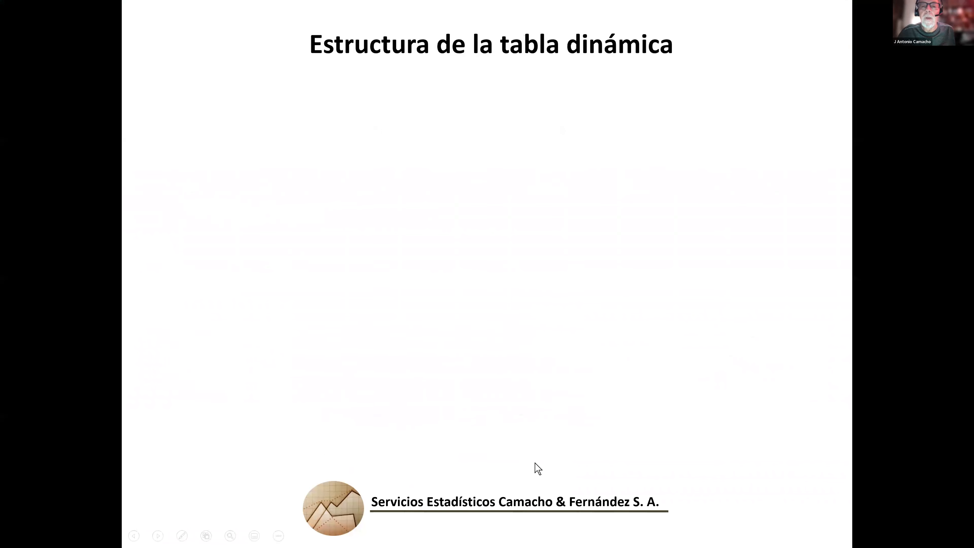
pyautogui.click(535, 463)
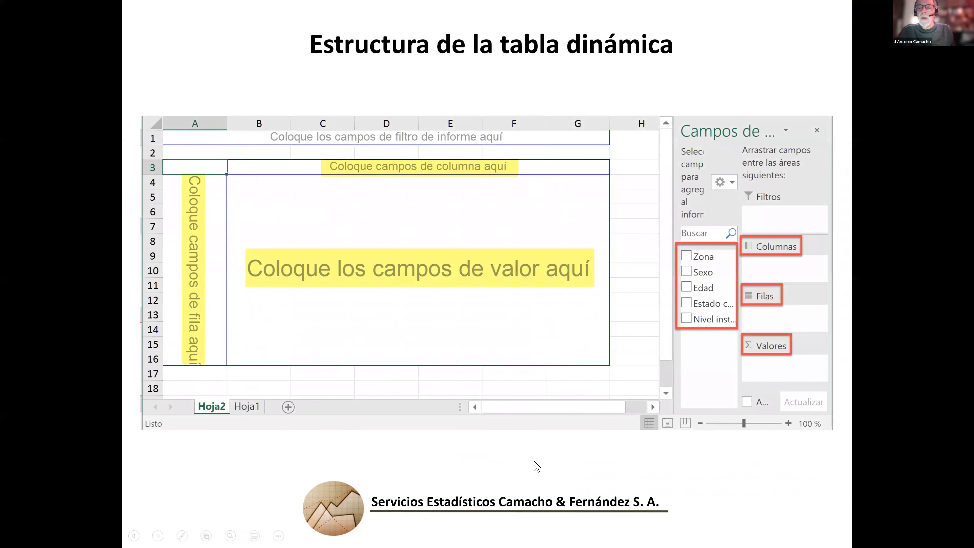
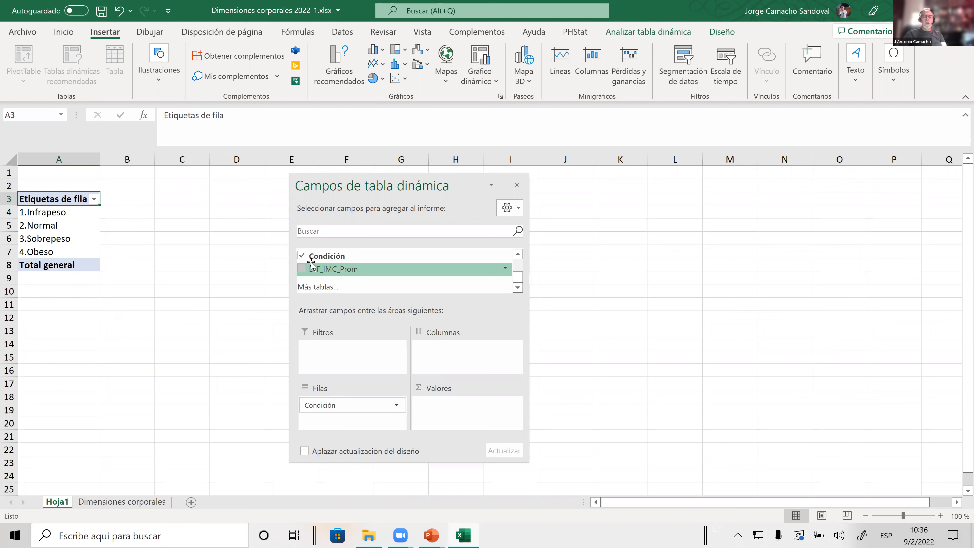
# Step: Add the Condición field to the pivot table's Valores area to count the cases in each category
pyautogui.moveTo(317, 259); pyautogui.dragTo(442, 412)
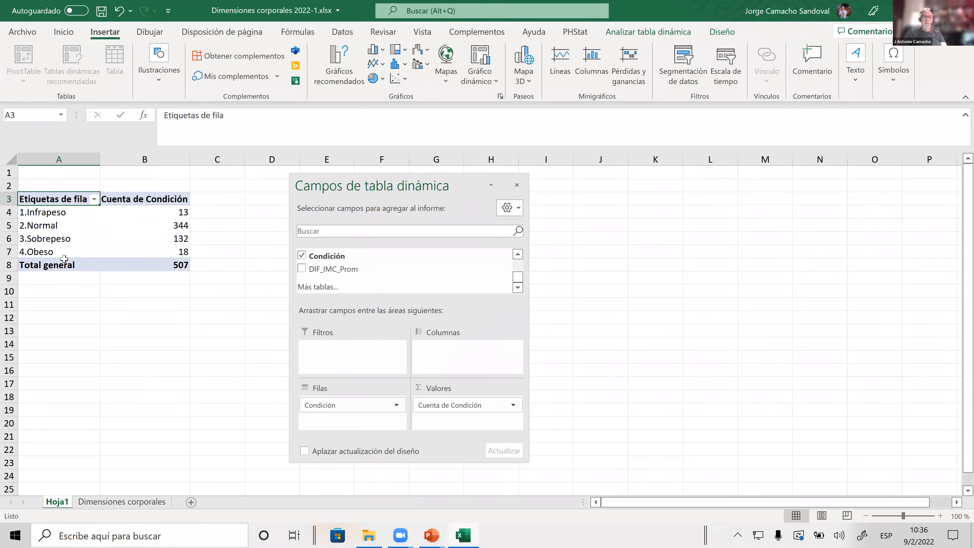
# Step: Copy the pivot table range A3:B8 and paste only its values into a new sheet starting at cell B4
pyautogui.moveTo(61, 199); pyautogui.dragTo(126, 265)
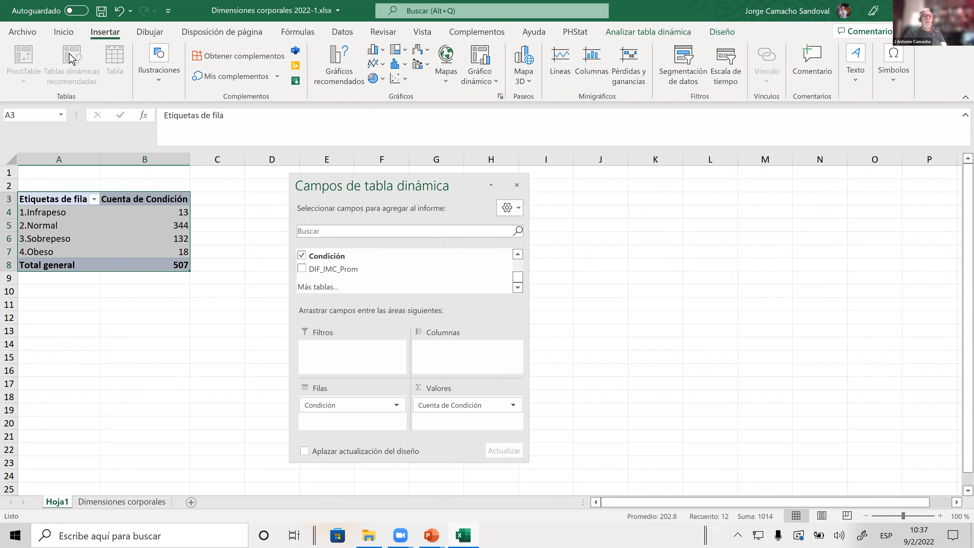
pyautogui.click(72, 33)
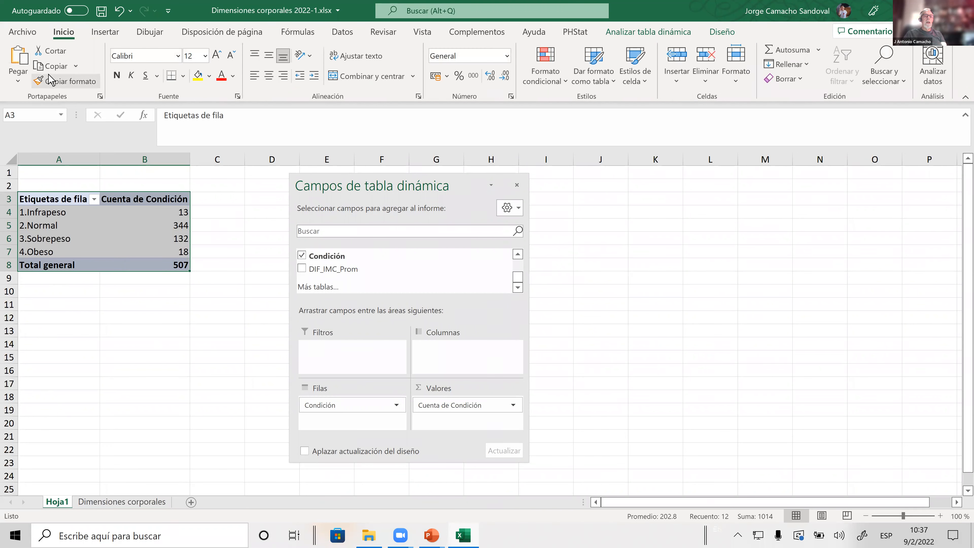
pyautogui.click(53, 69)
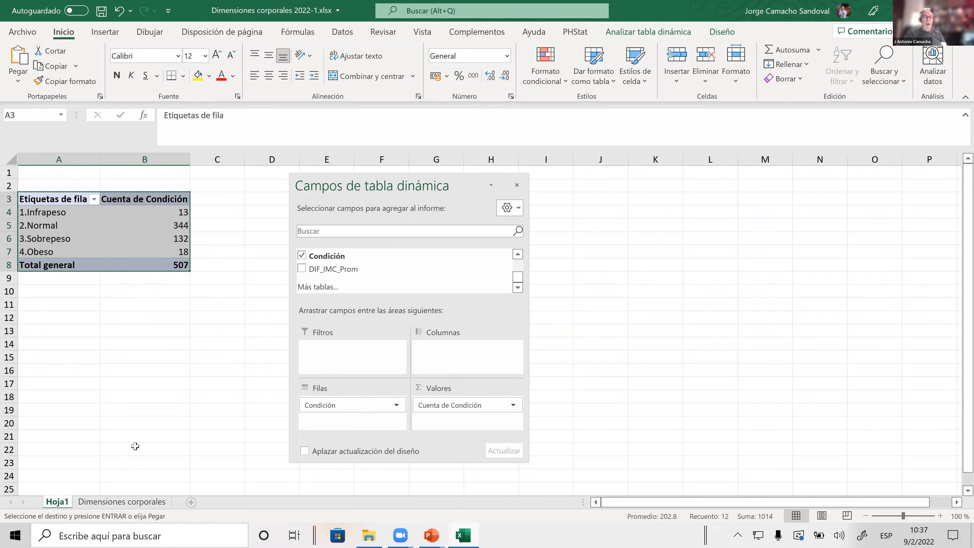
pyautogui.hotkey('shift', 'F11')
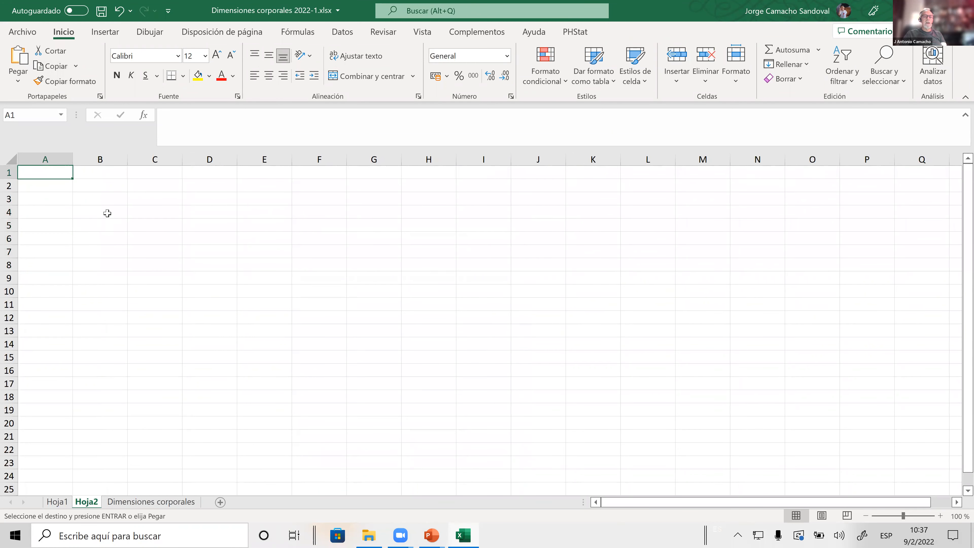
pyautogui.click(107, 213)
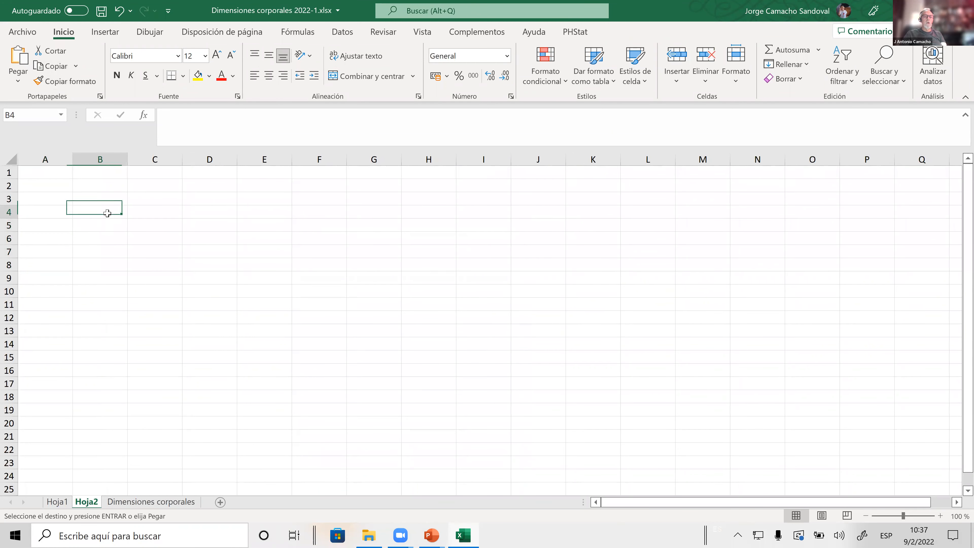
pyautogui.click(17, 80)
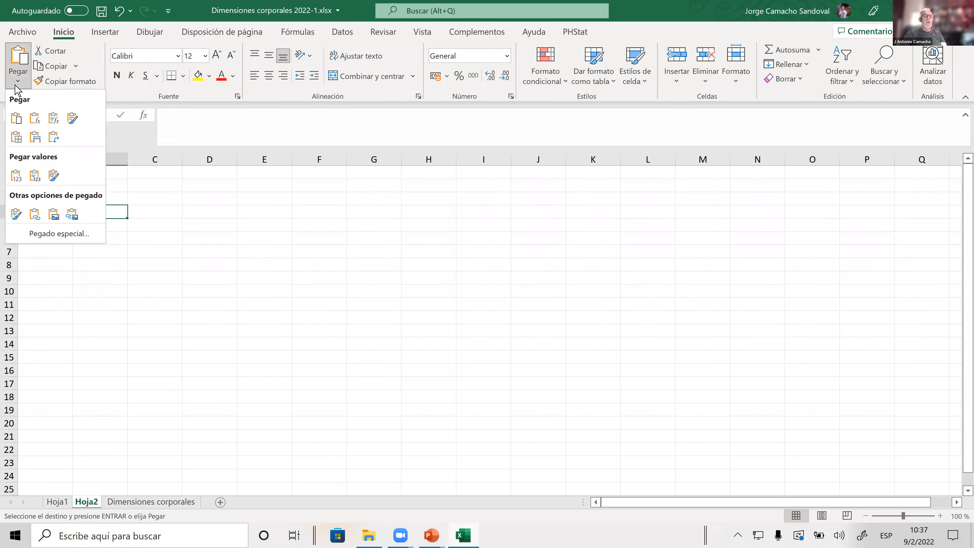
pyautogui.click(16, 176)
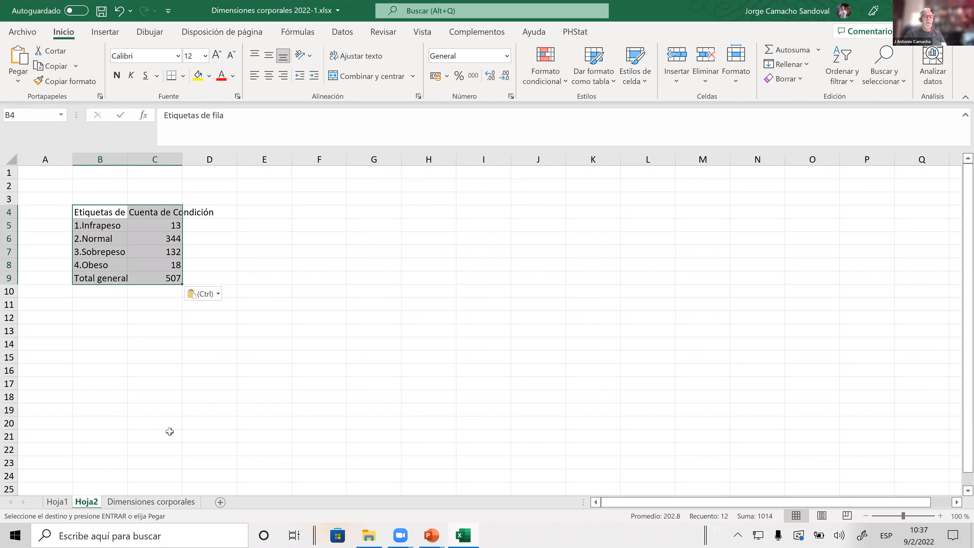
# Step: Autofit column B of the pasted table to its contents
pyautogui.moveTo(184, 422); pyautogui.dragTo(180, 417)
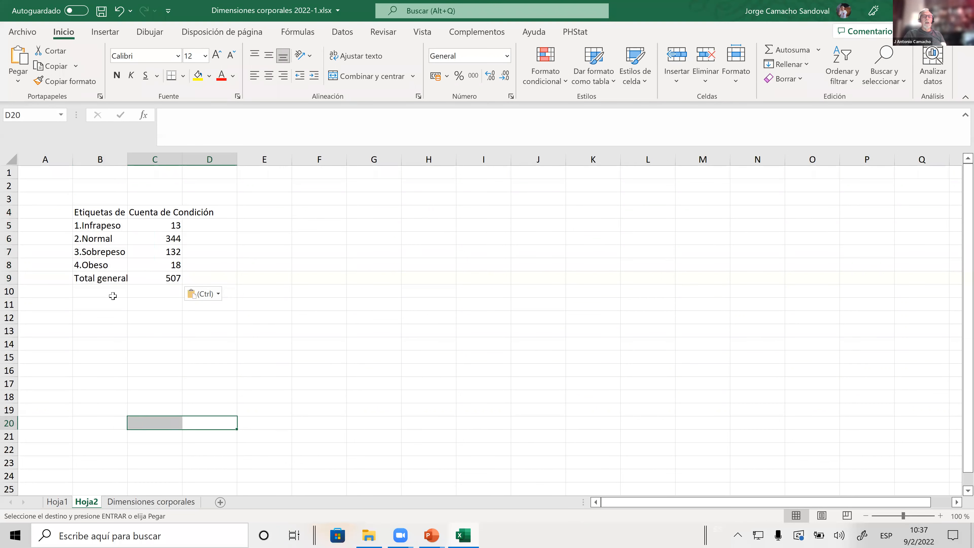
pyautogui.doubleClick(128, 160)
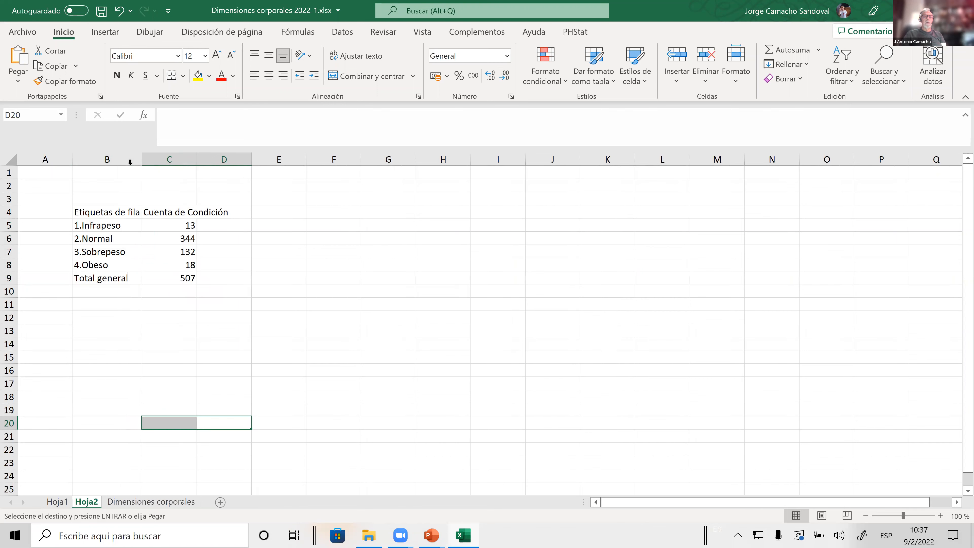
pyautogui.click(249, 167)
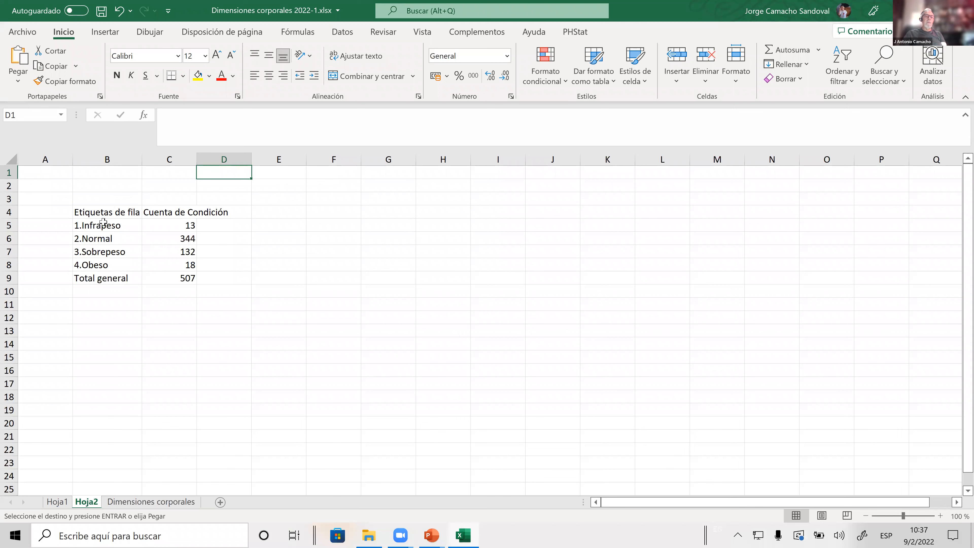
# Step: Change the category column's header in B4 to "Condición nutricional"
pyautogui.click(87, 210)
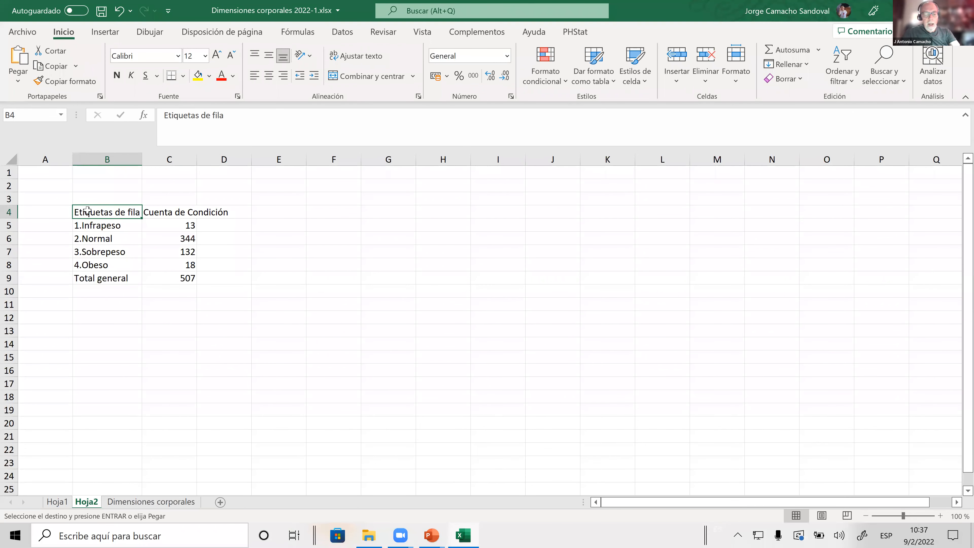
pyautogui.write('Condi')
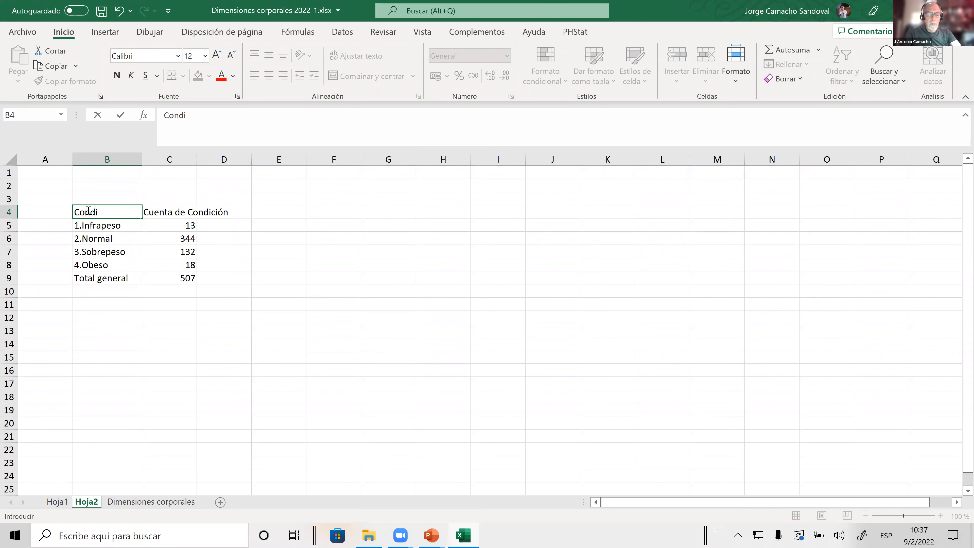
pyautogui.write('ción nut')
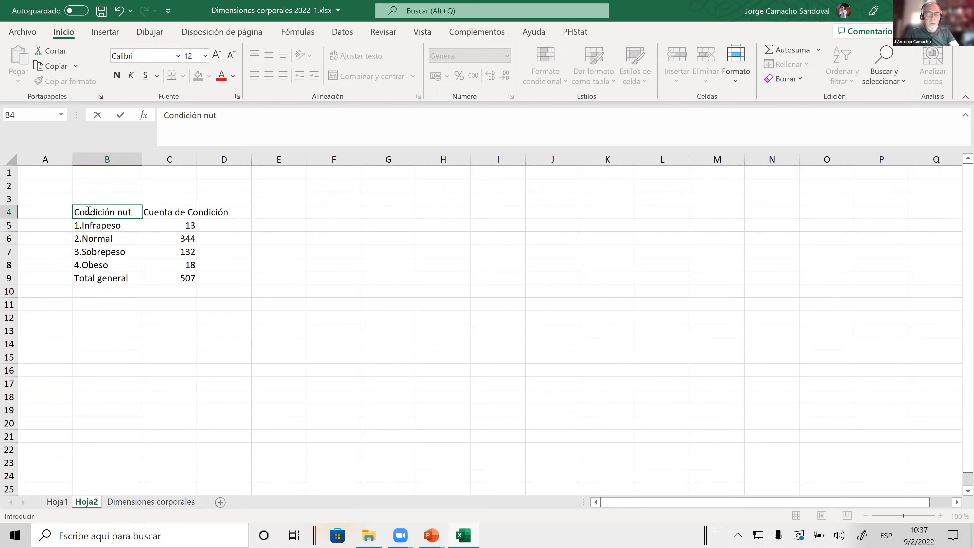
pyautogui.write('ricional')
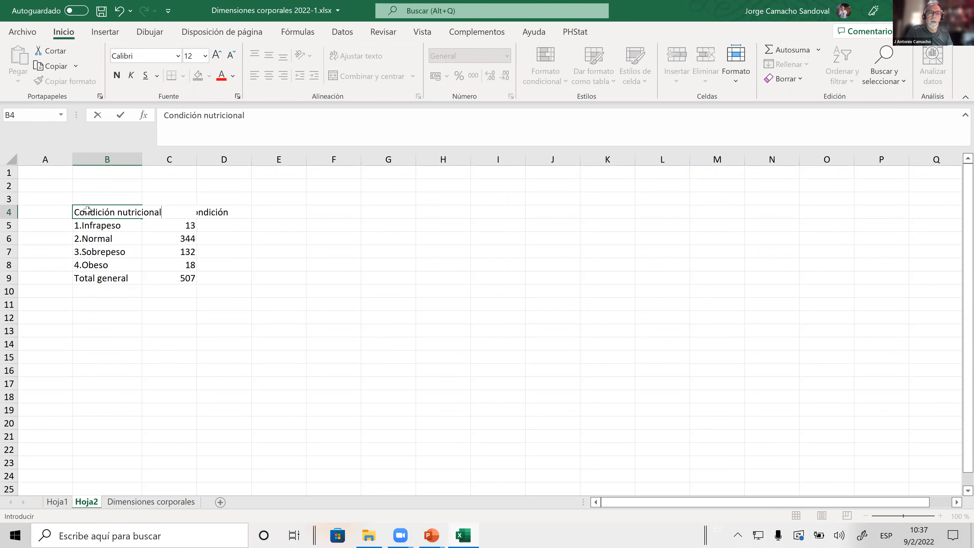
pyautogui.press('Return')
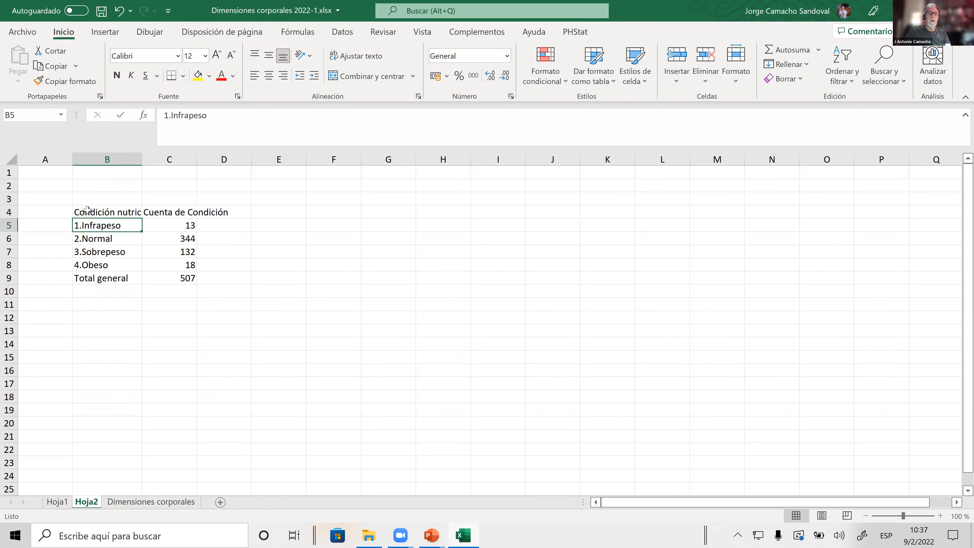
# Step: Change the count column's header in C4 to "Frec. Absoluta"
pyautogui.click(160, 211)
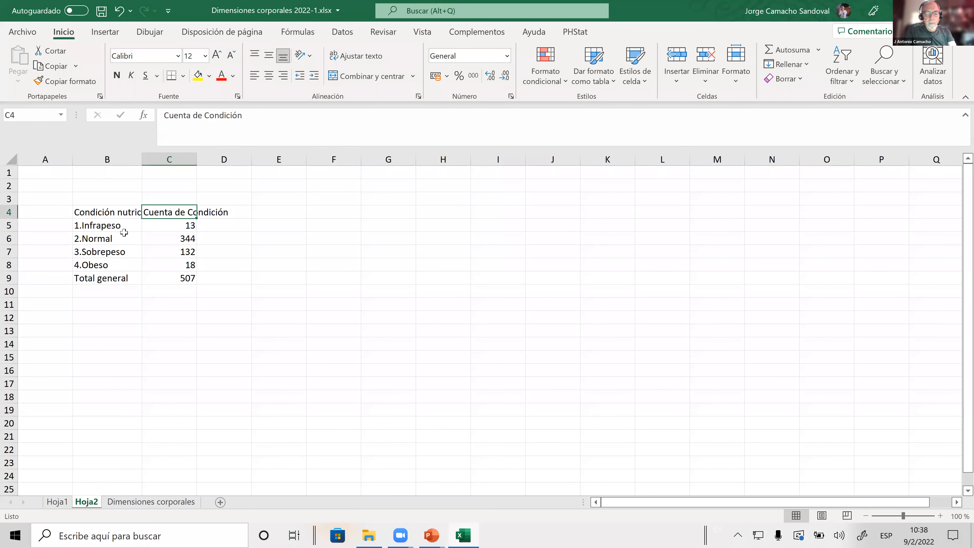
pyautogui.write('Frec')
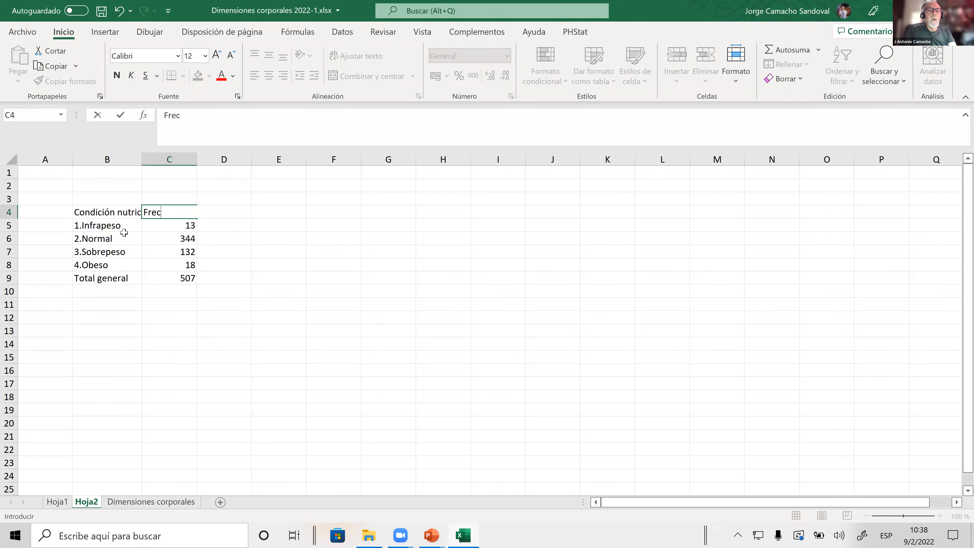
pyautogui.write('. Absoluta')
pyautogui.press('Return')
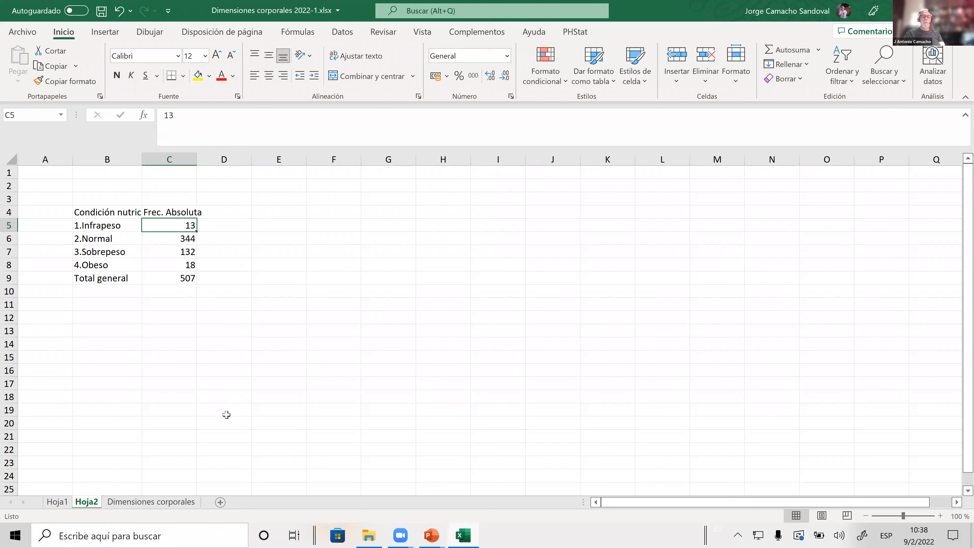
# Step: Insert a blank row at row 2, above the frequency table, to make room for a title
pyautogui.click(181, 360)
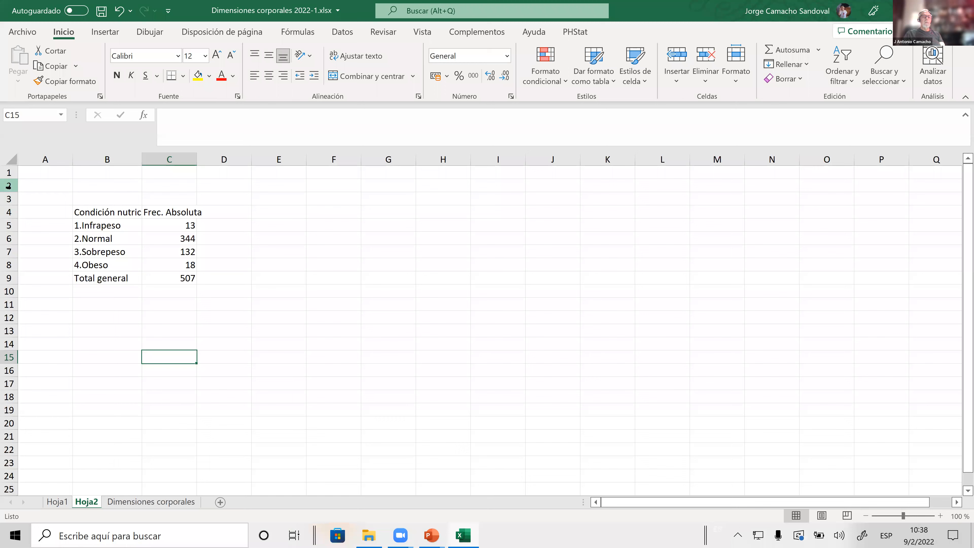
pyautogui.click(9, 225)
pyautogui.click(8, 185)
pyautogui.rightClick(11, 186)
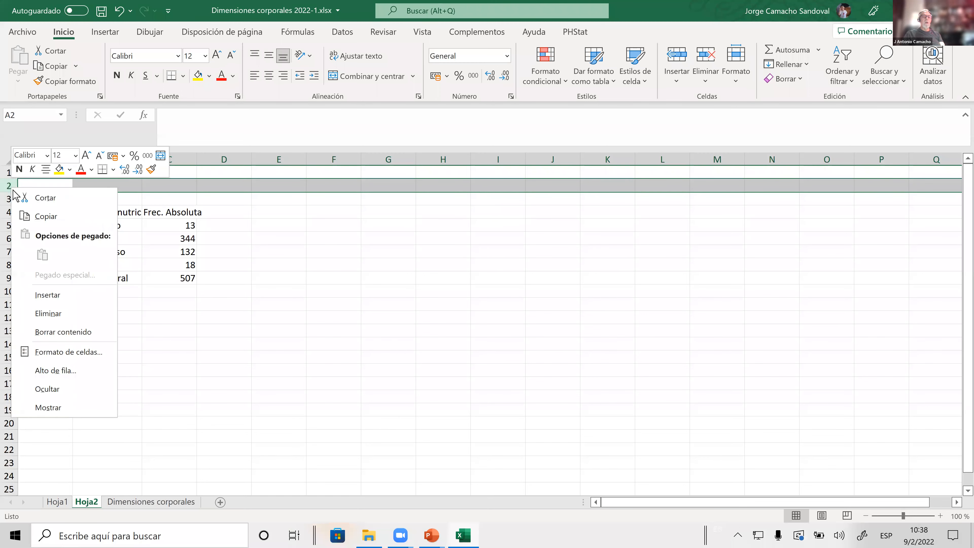
pyautogui.click(60, 301)
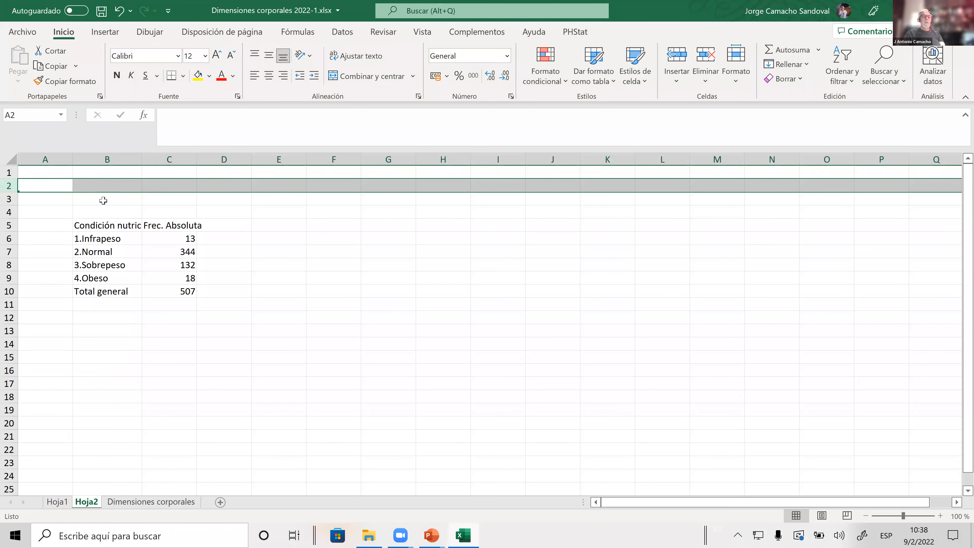
# Step: Enter the table title "Tabla 1. Frecuencia de casos según condición" in cell B2
pyautogui.click(112, 184)
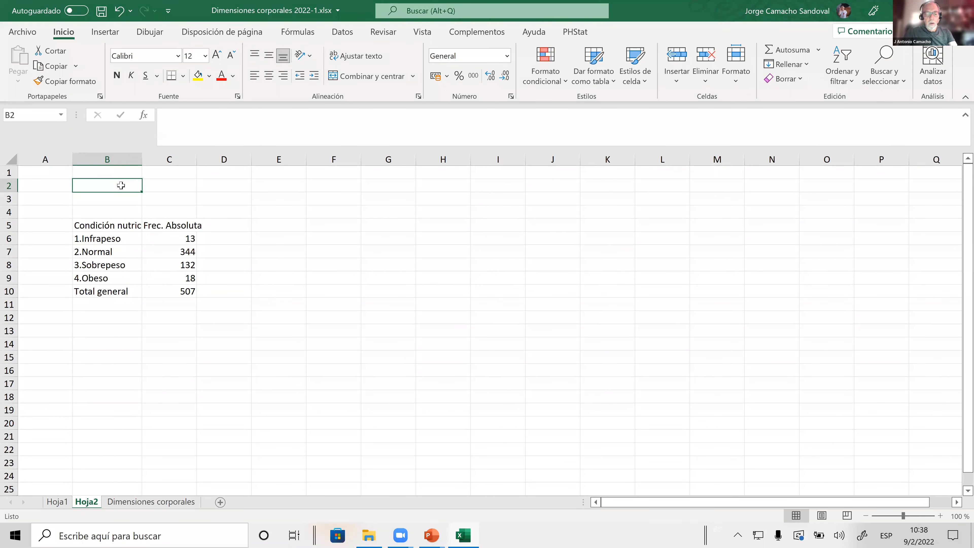
pyautogui.write('Tabla 1.')
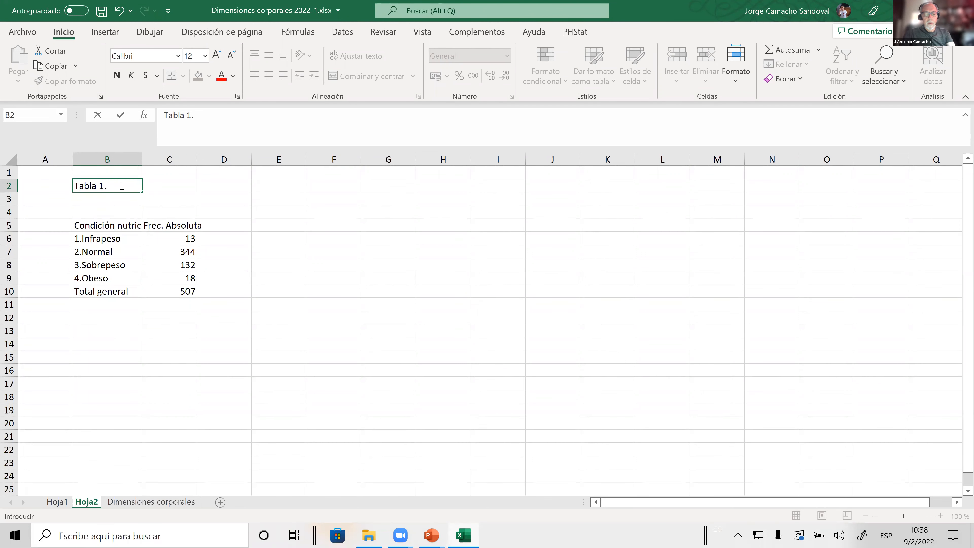
pyautogui.write('Frecu')
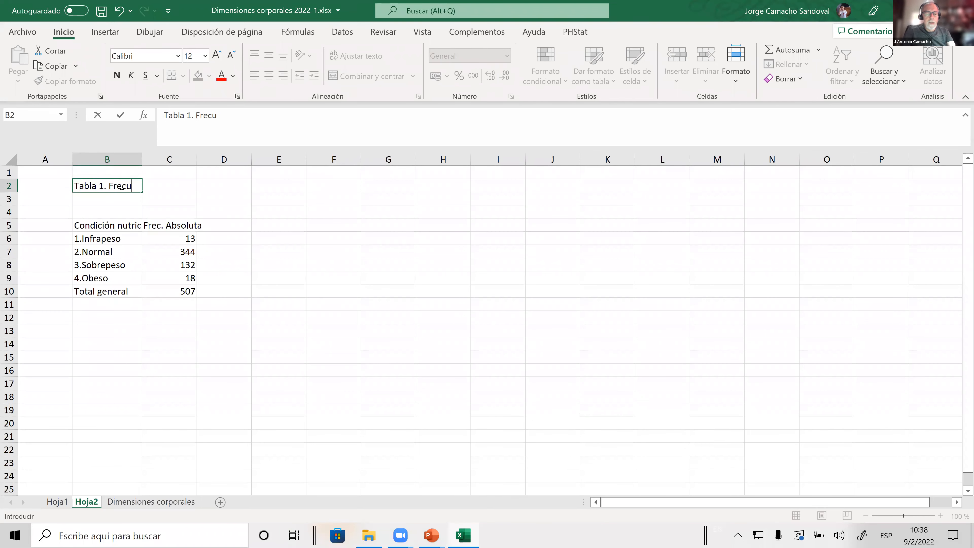
pyautogui.write('encia de casos')
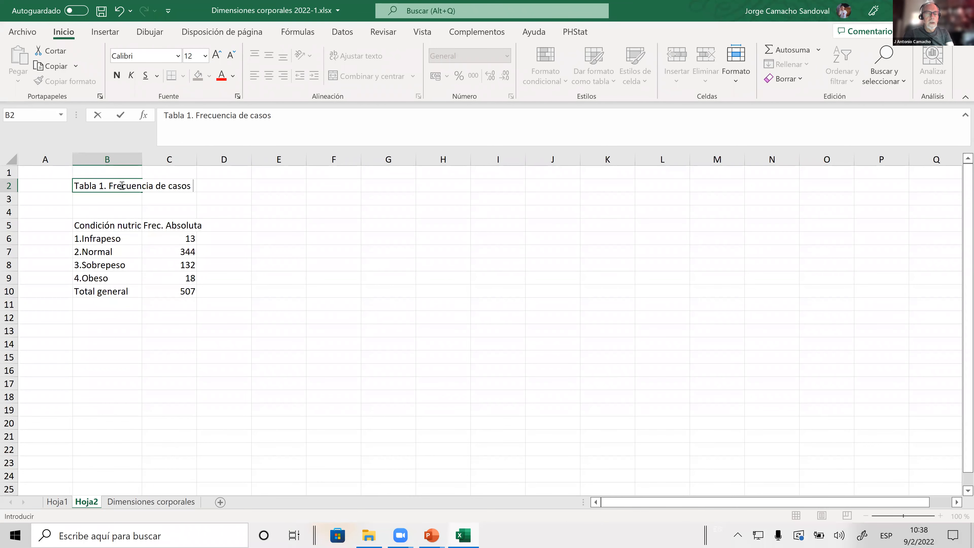
pyautogui.write(' seg')
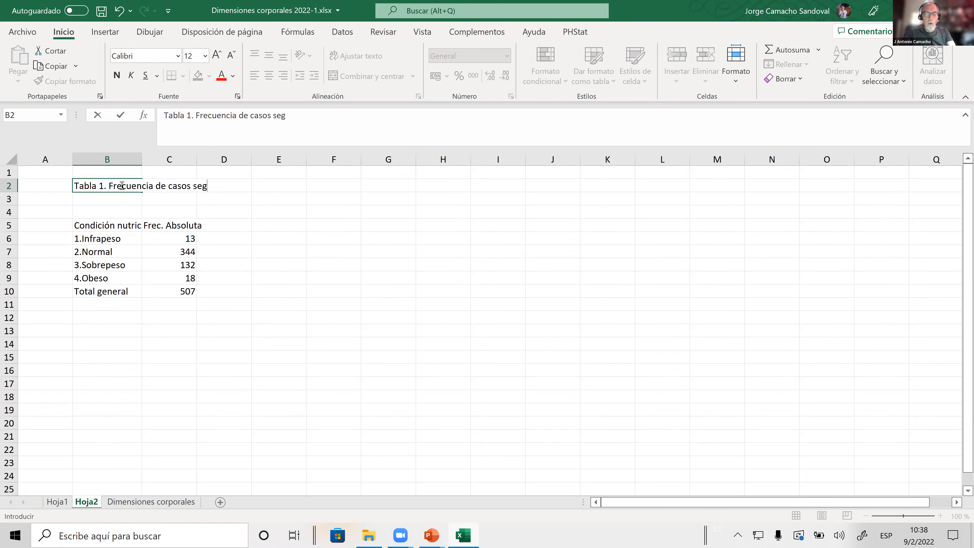
pyautogui.write('ún')
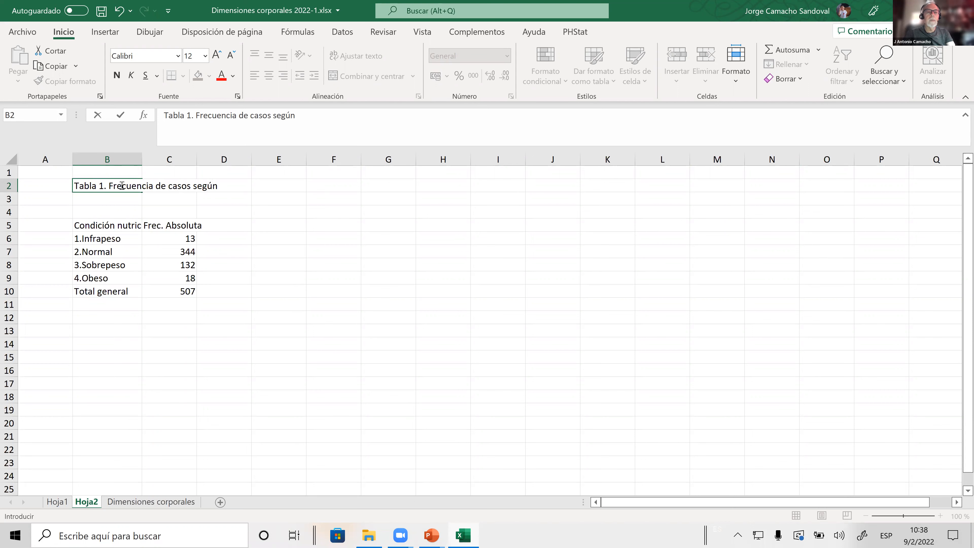
pyautogui.write(' condición')
pyautogui.press('Return')
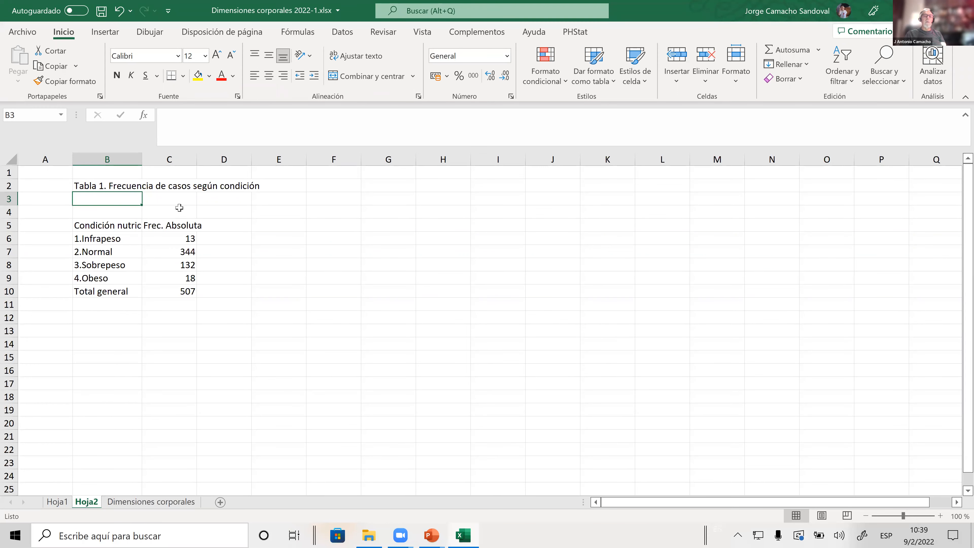
# Step: Try autofitting column B with the title in it, and undo the width change
pyautogui.click(94, 187)
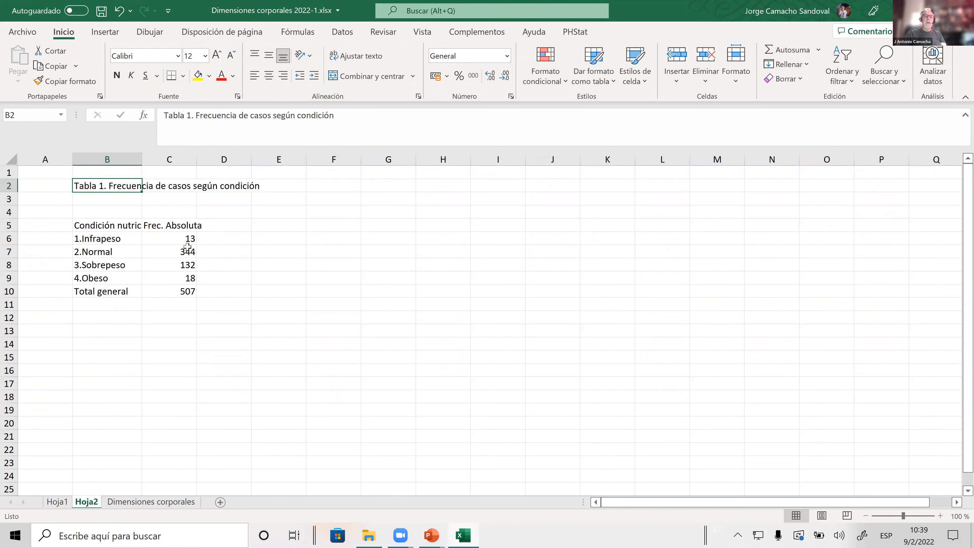
pyautogui.doubleClick(142, 165)
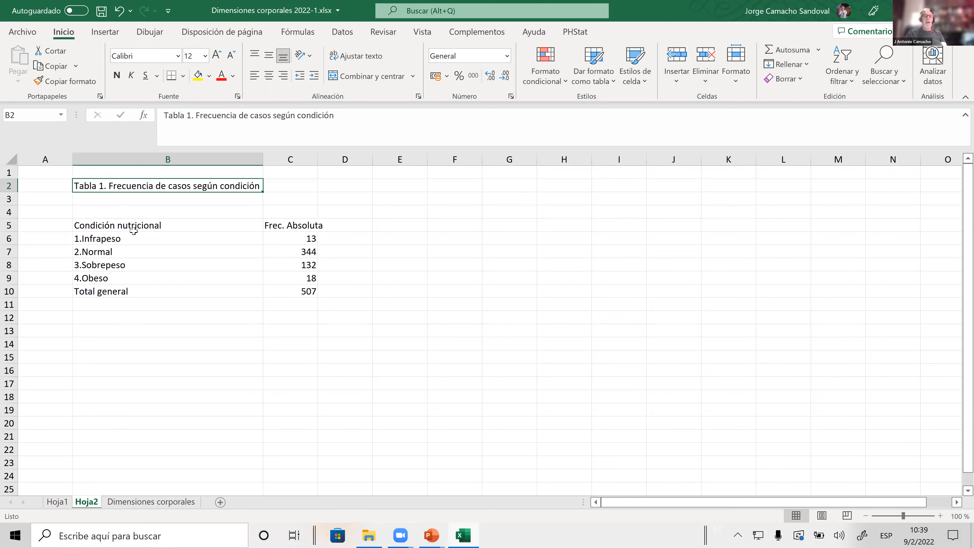
pyautogui.click(128, 211)
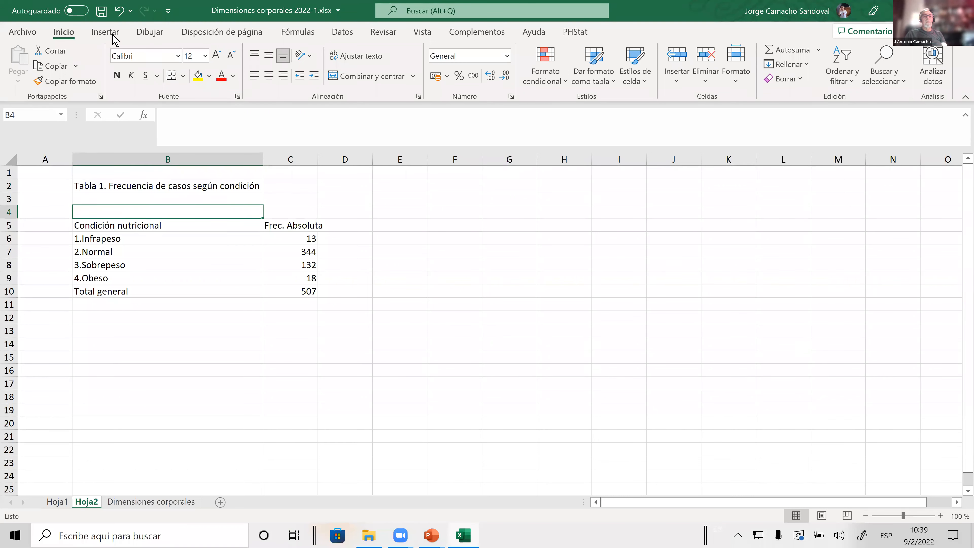
pyautogui.click(120, 14)
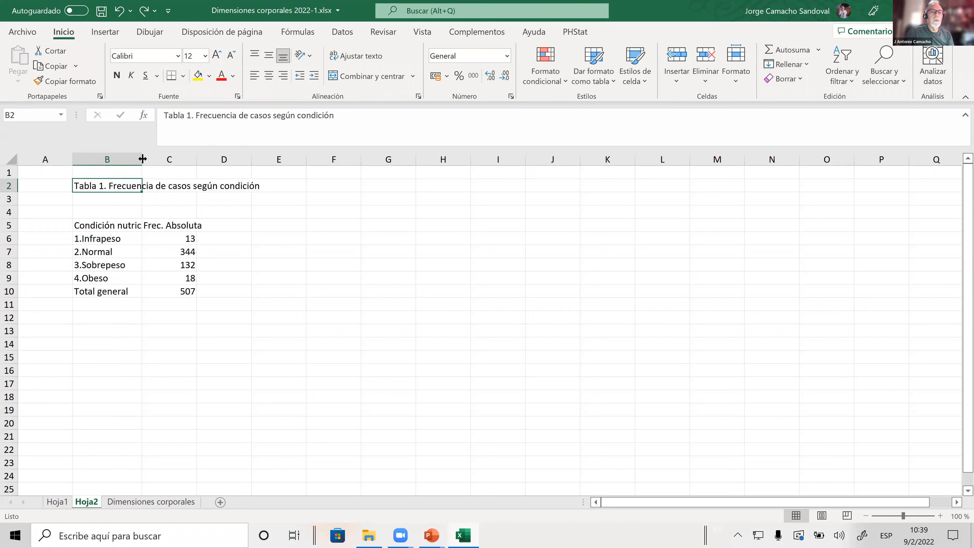
# Step: Widen column B just enough for the "Condición nutricional" header and wrap the text in that header cell
pyautogui.moveTo(142, 158); pyautogui.dragTo(161, 158)
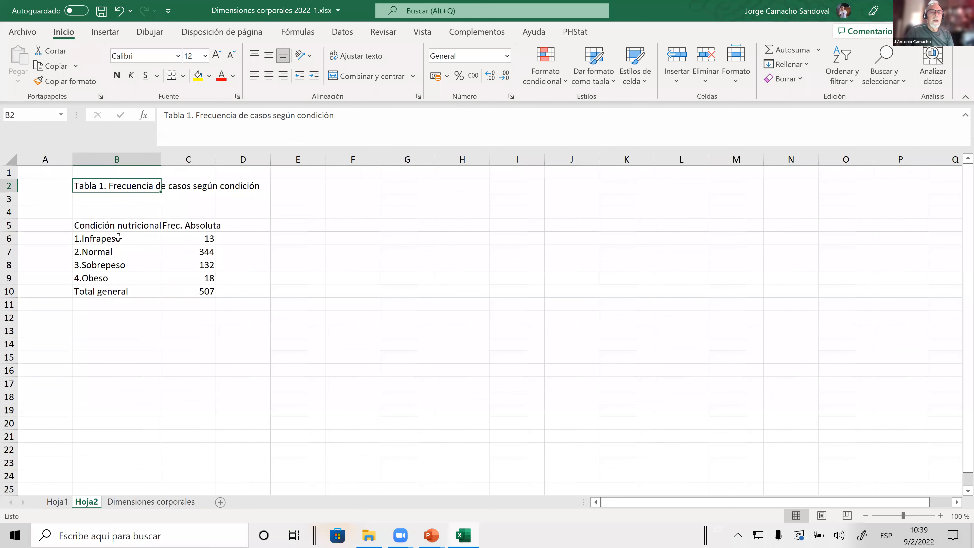
pyautogui.click(117, 225)
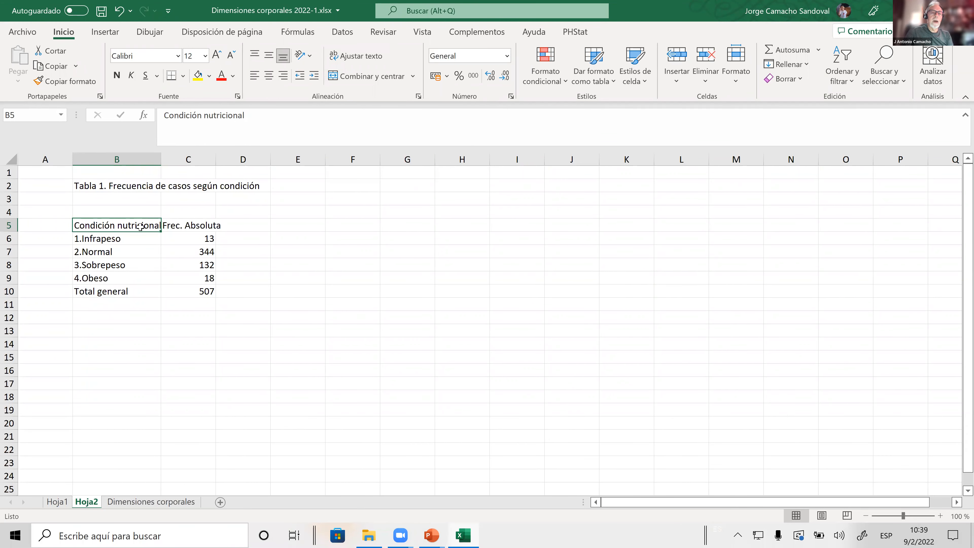
pyautogui.click(359, 56)
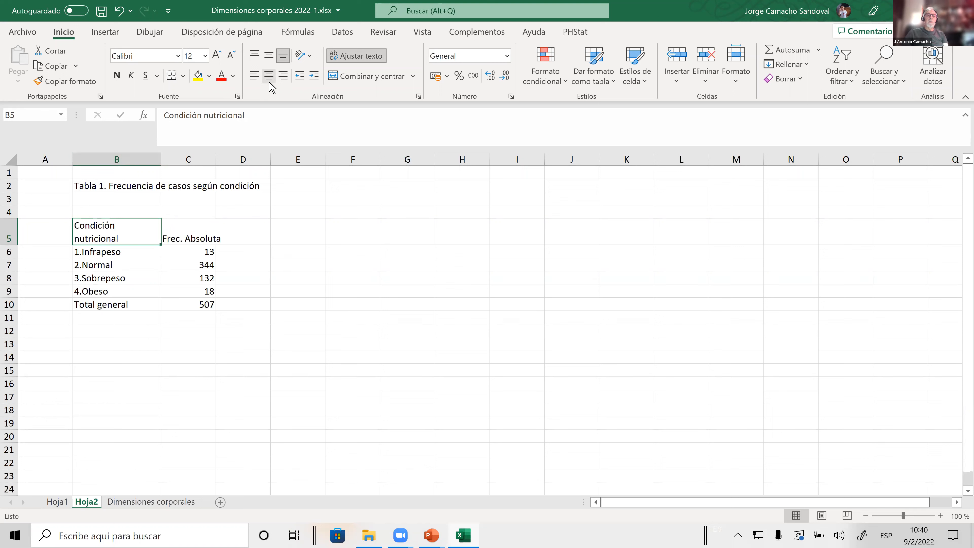
# Step: Center the "Condición nutricional" header in B5 both ways, and wrap and horizontally center the "Frec. Absoluta" header in C5
pyautogui.click(268, 56)
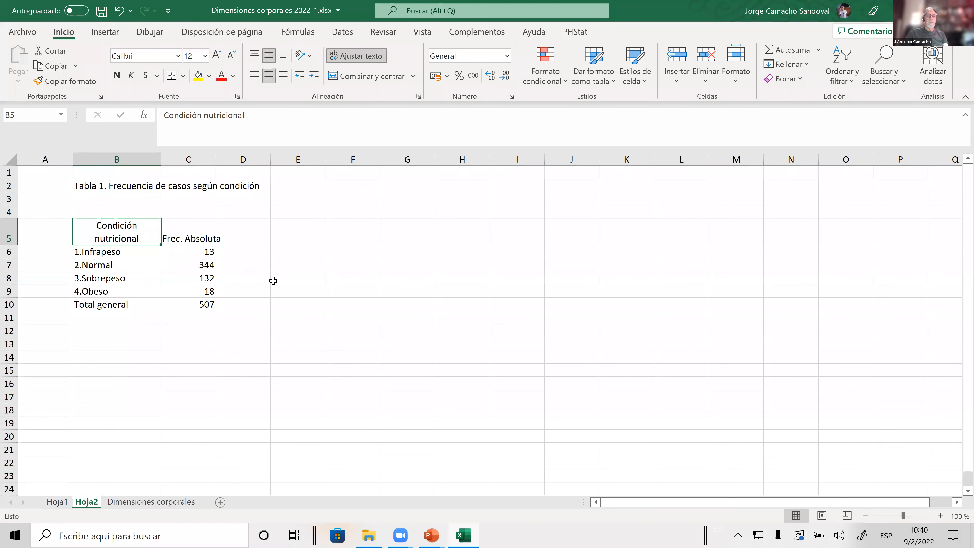
pyautogui.click(331, 327)
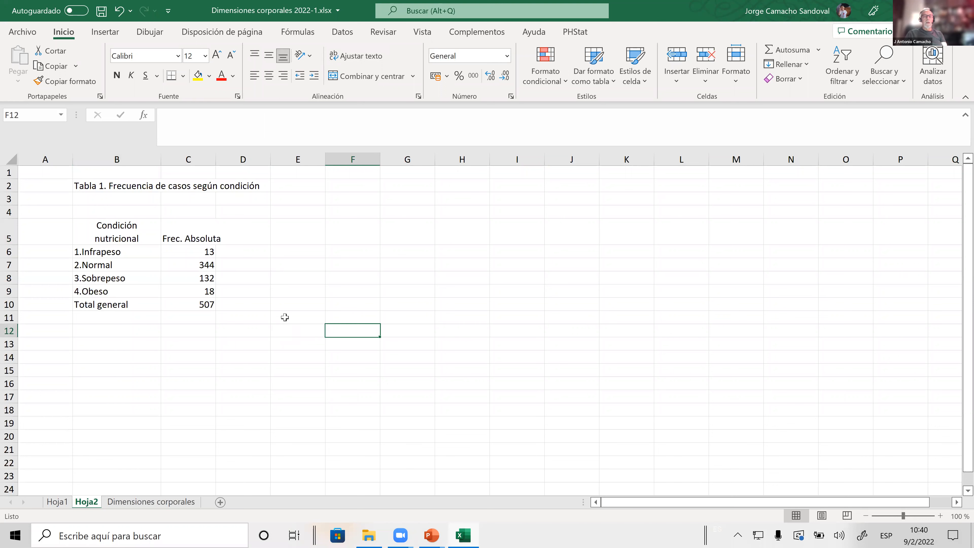
pyautogui.click(206, 238)
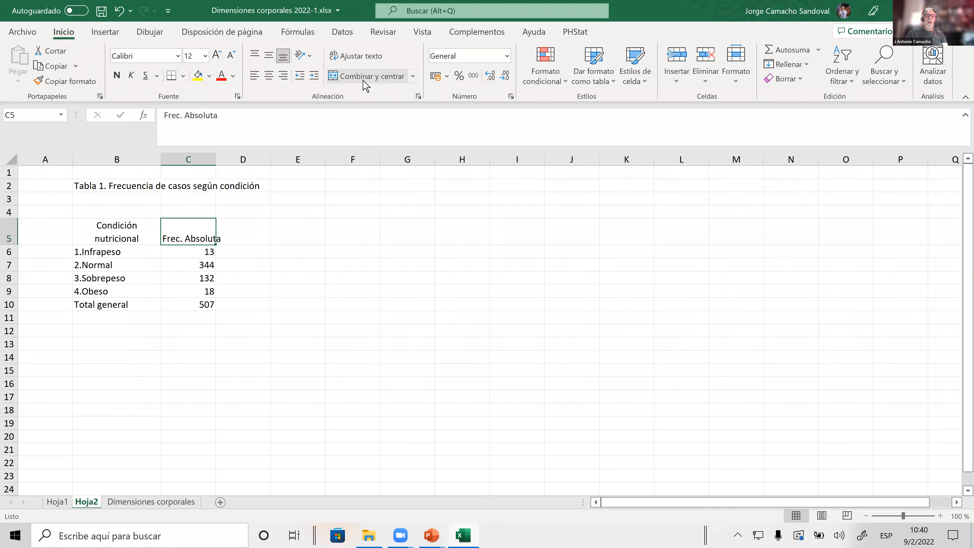
pyautogui.click(368, 57)
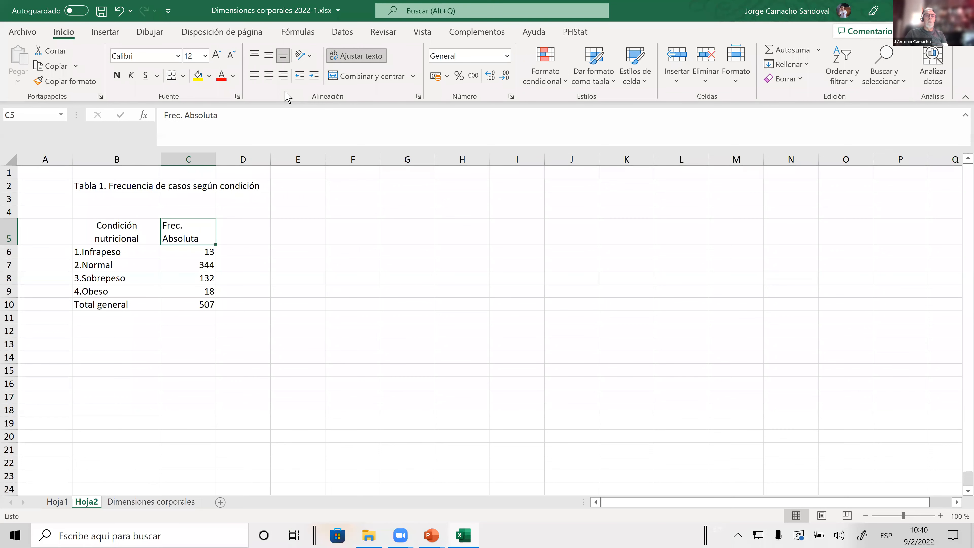
pyautogui.click(268, 76)
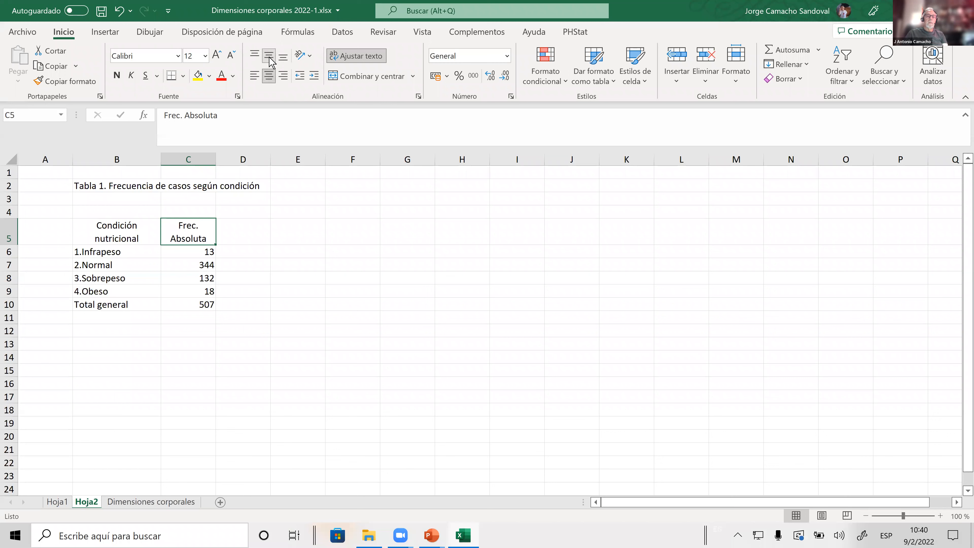
pyautogui.click(385, 282)
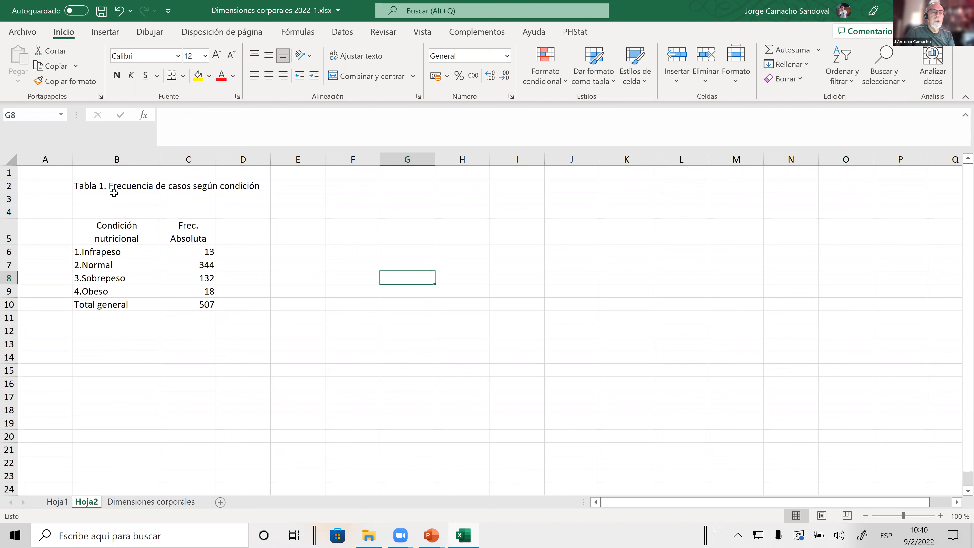
# Step: Merge and center the table title across B2:C2 with wrapped text, and make row 2 tall enough for two lines
pyautogui.moveTo(121, 189); pyautogui.dragTo(188, 186)
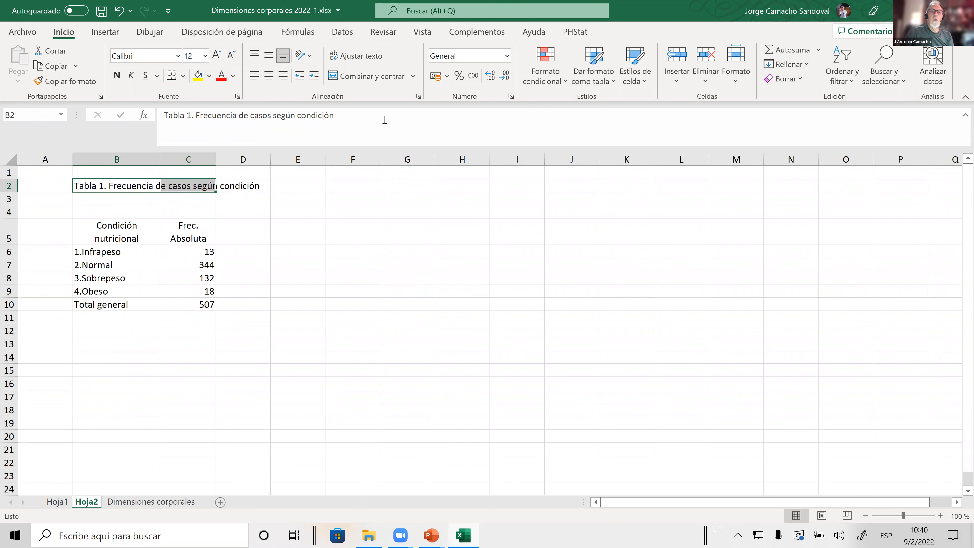
pyautogui.click(382, 81)
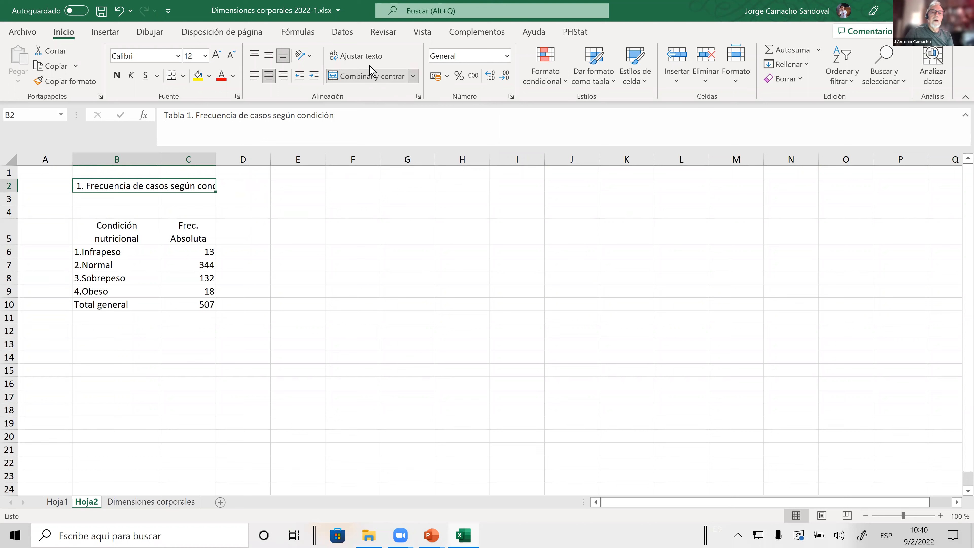
pyautogui.click(369, 58)
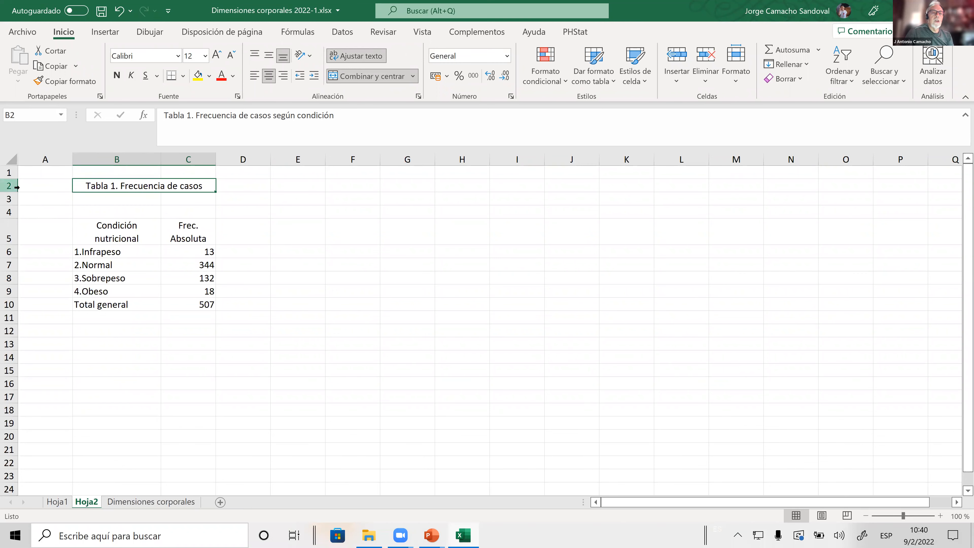
pyautogui.moveTo(9, 192); pyautogui.dragTo(4, 209)
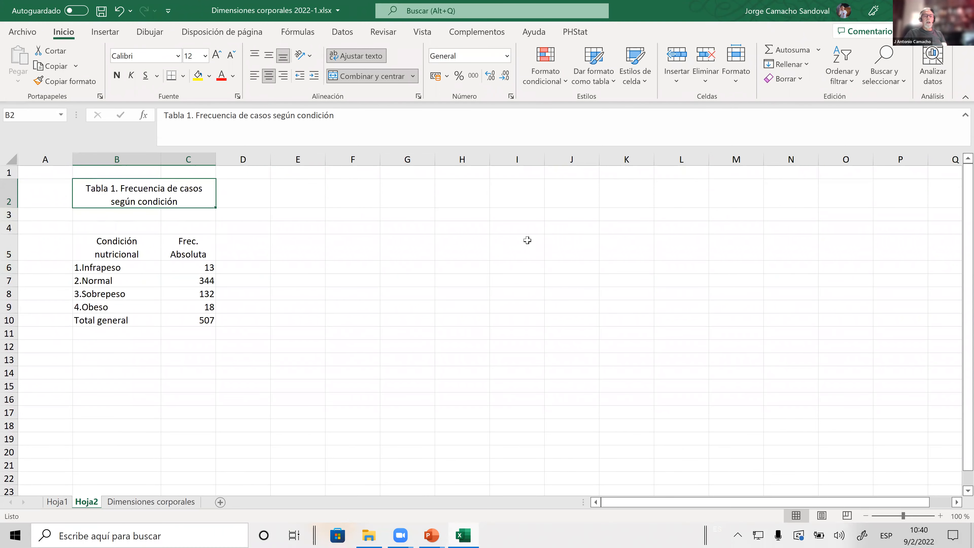
pyautogui.click(458, 252)
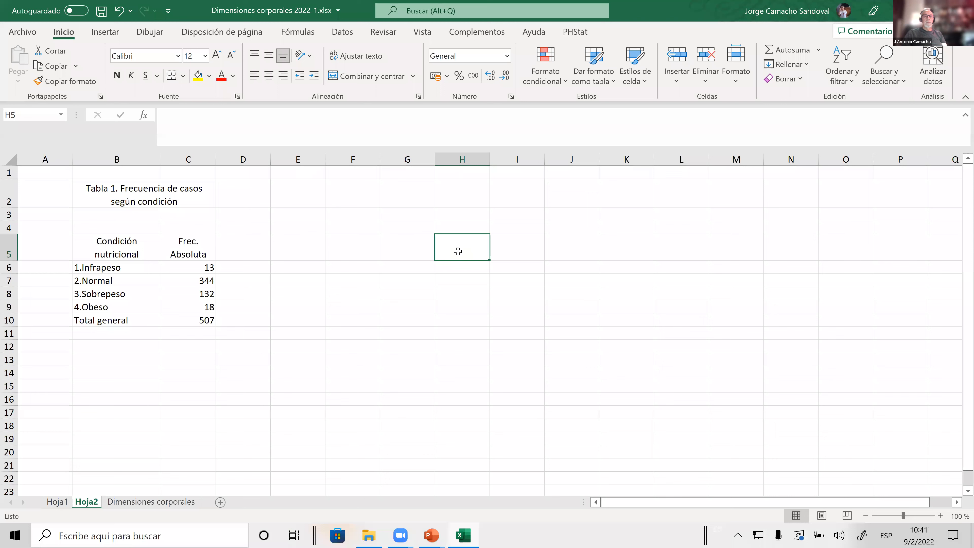
# Step: Delete one of the blank rows, row 3, between the title and the table headers
pyautogui.click(7, 215)
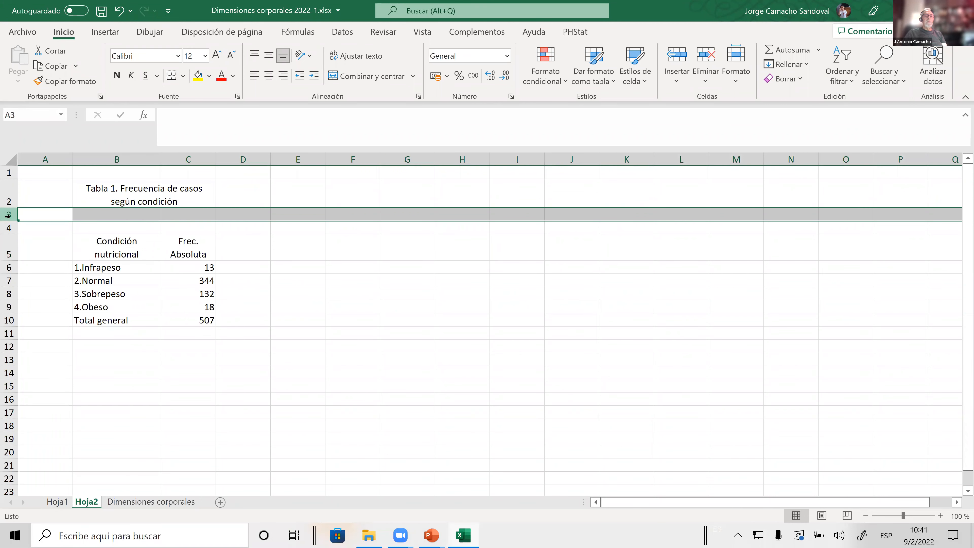
pyautogui.rightClick(8, 215)
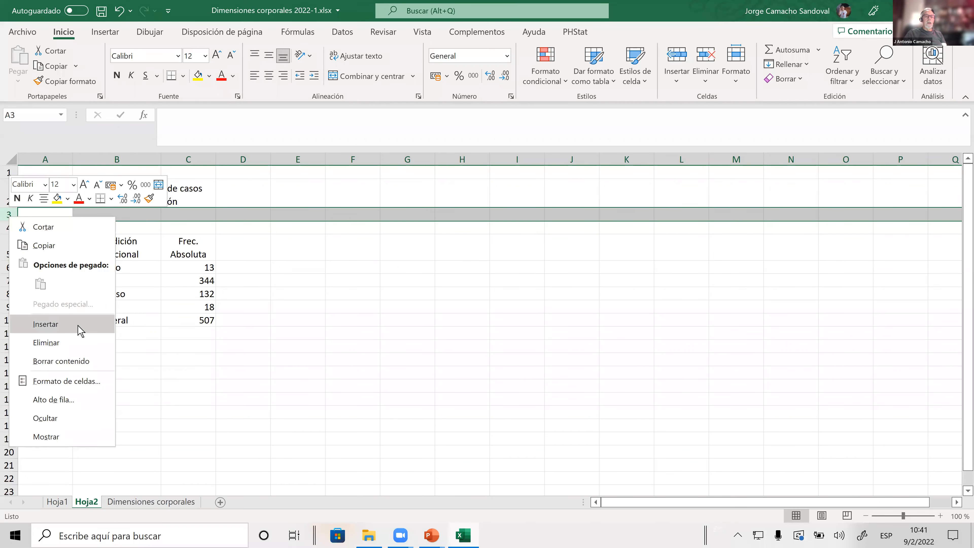
pyautogui.click(72, 342)
pyautogui.click(363, 358)
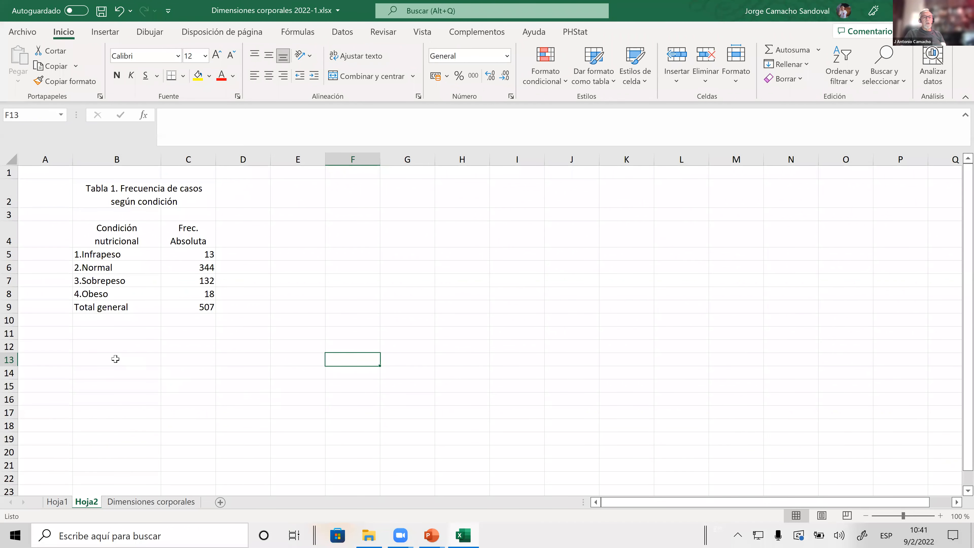
# Step: Enter the source note "Fuente: elaboración propia" in cell B11 below the table
pyautogui.click(97, 336)
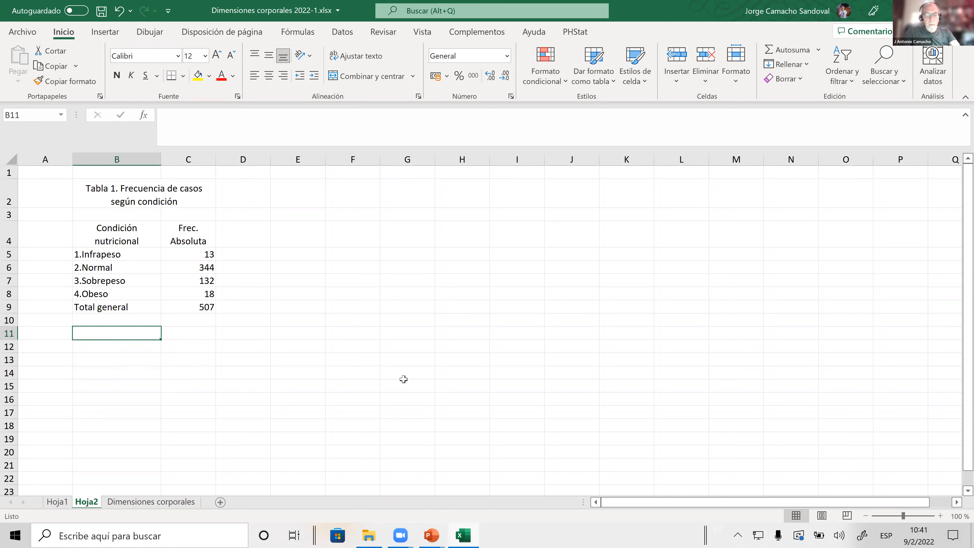
pyautogui.write('Fuen')
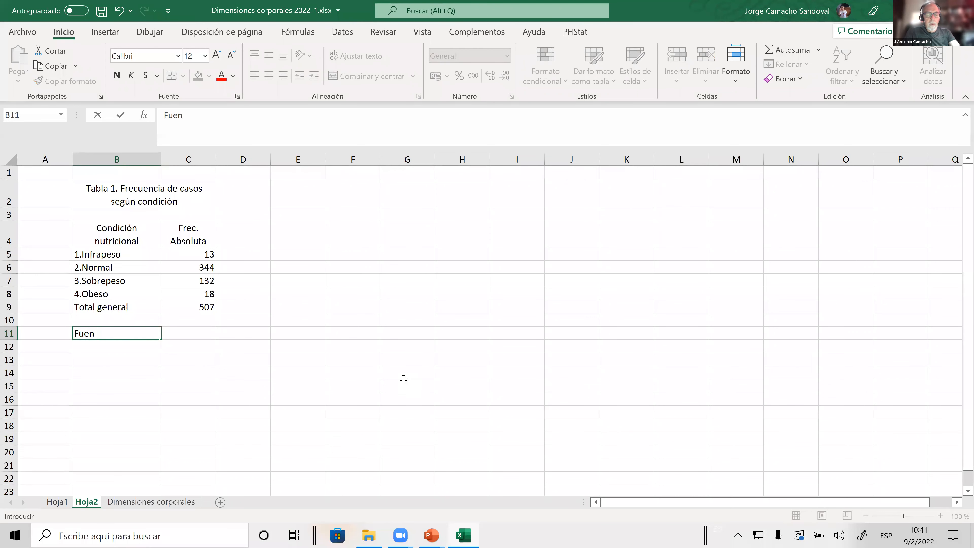
pyautogui.write('te: elabor')
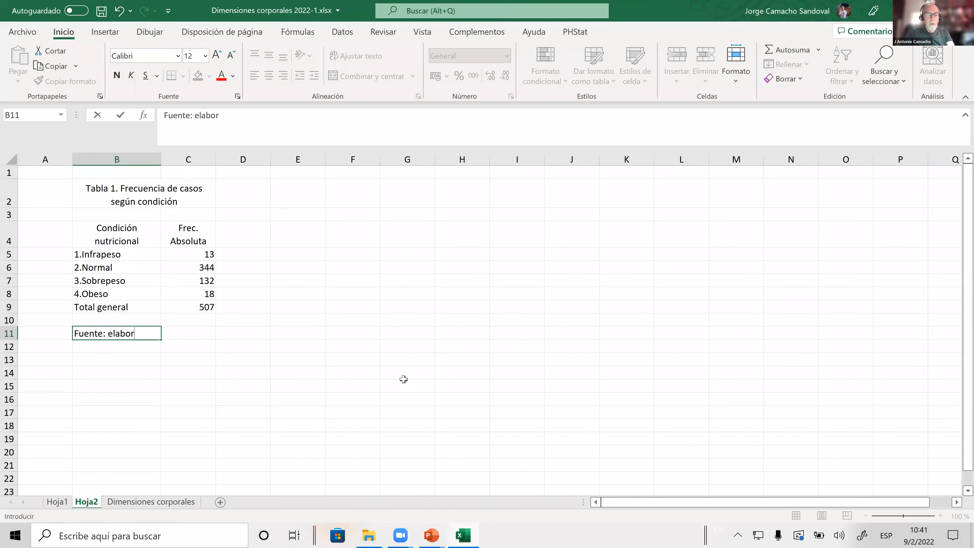
pyautogui.write('ación')
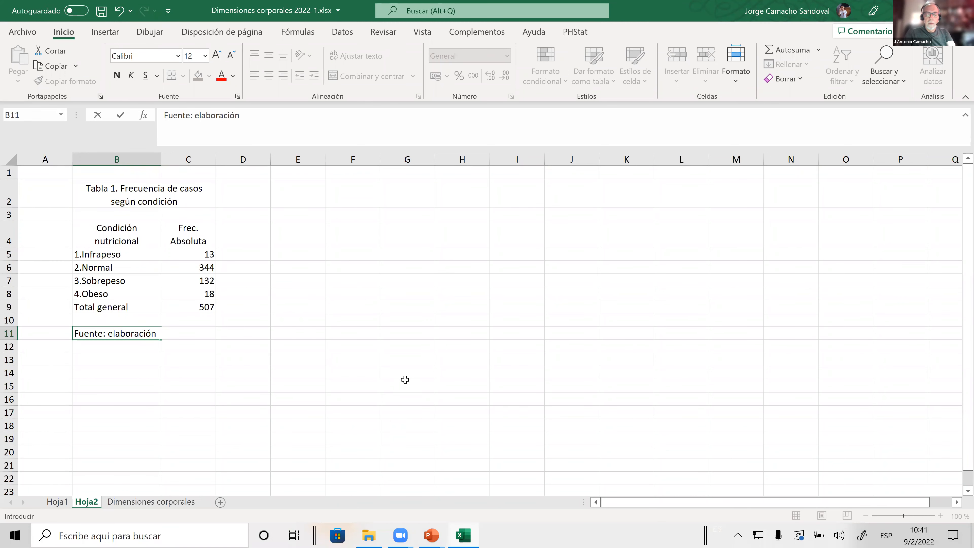
pyautogui.write(' propia')
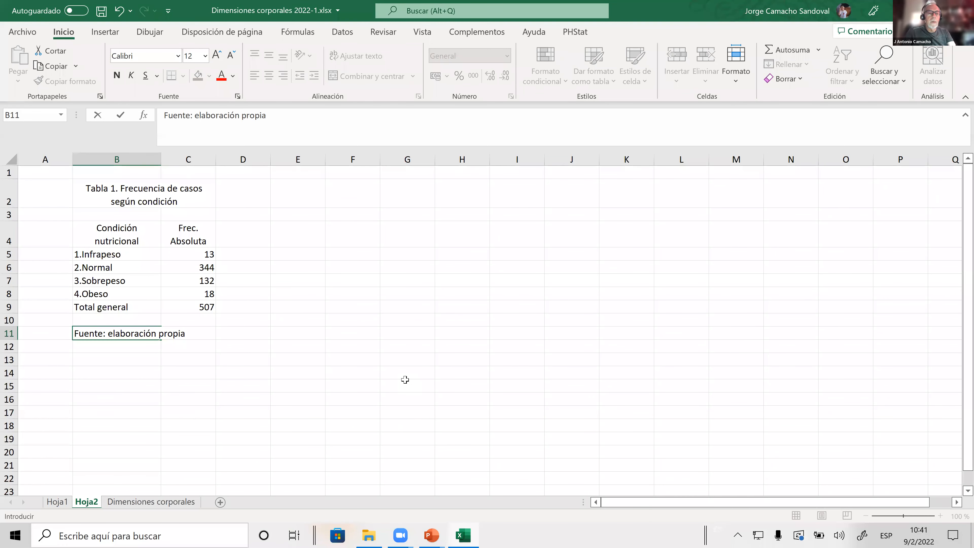
pyautogui.press('Return')
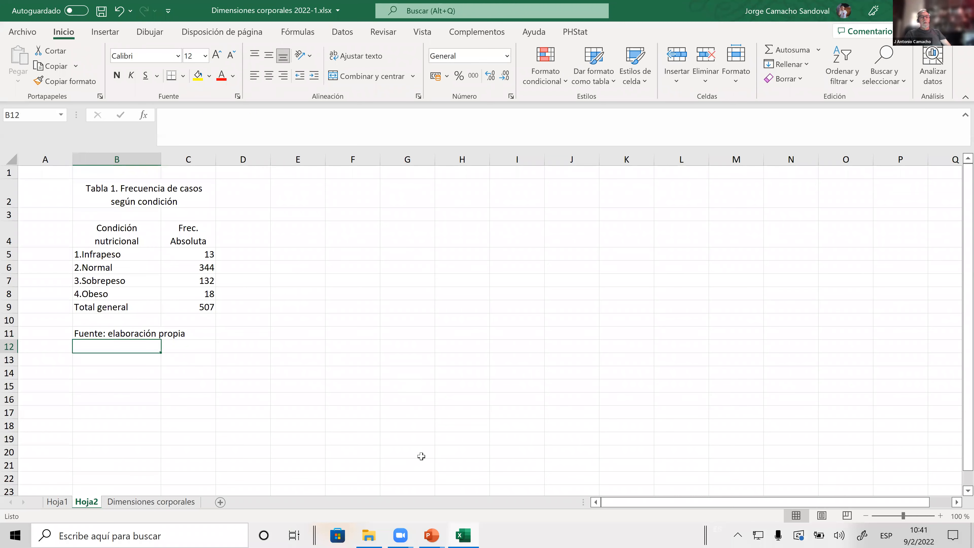
# Step: Merge B11:C11 for the source note and align its text to the left
pyautogui.moveTo(99, 336); pyautogui.dragTo(175, 338)
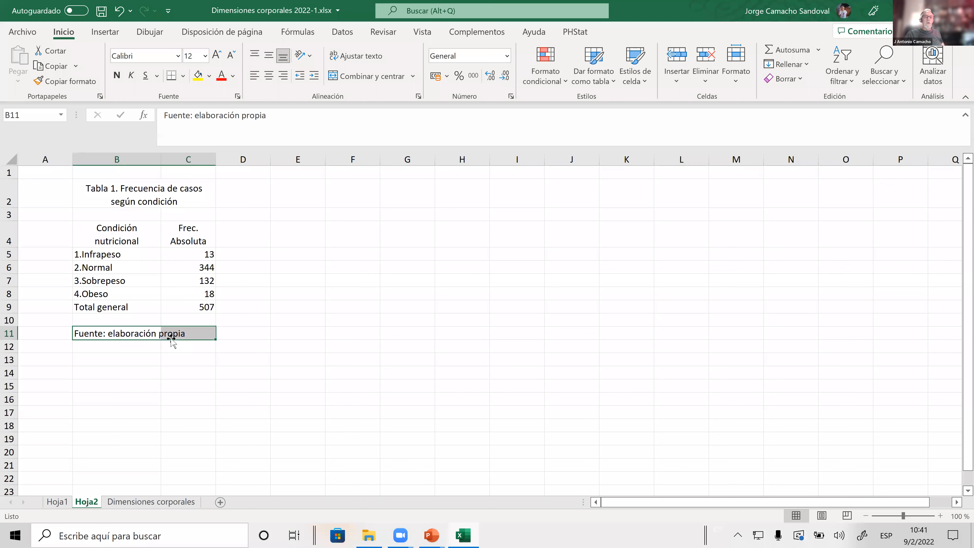
pyautogui.click(376, 79)
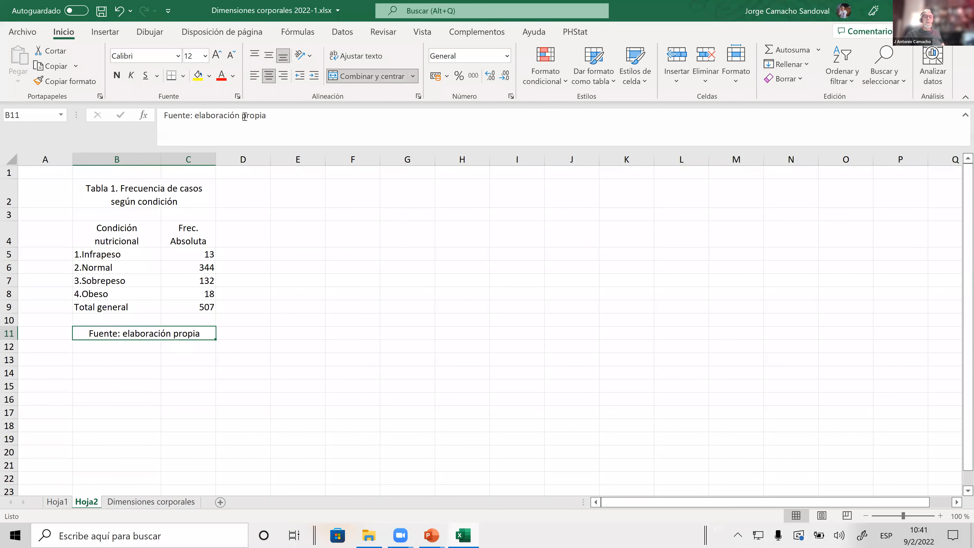
pyautogui.click(255, 77)
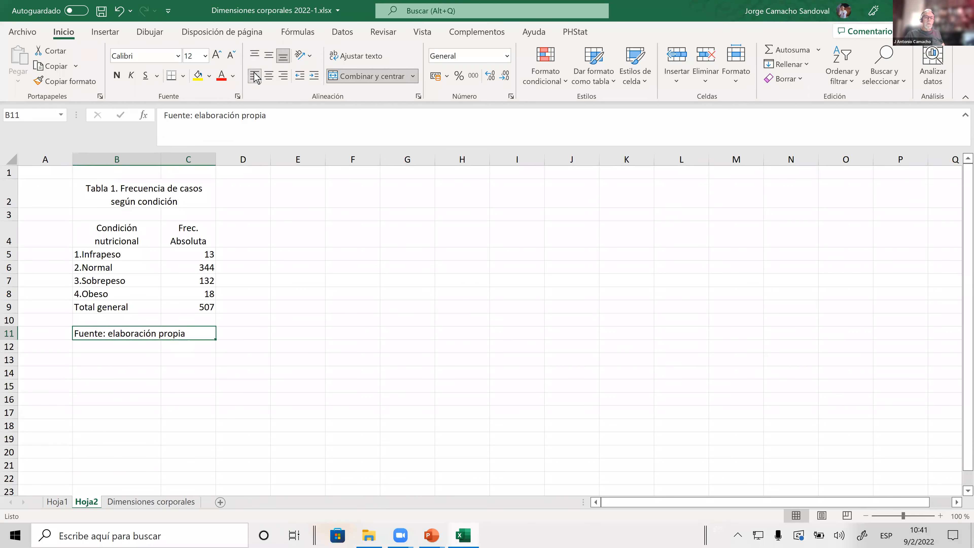
pyautogui.click(341, 348)
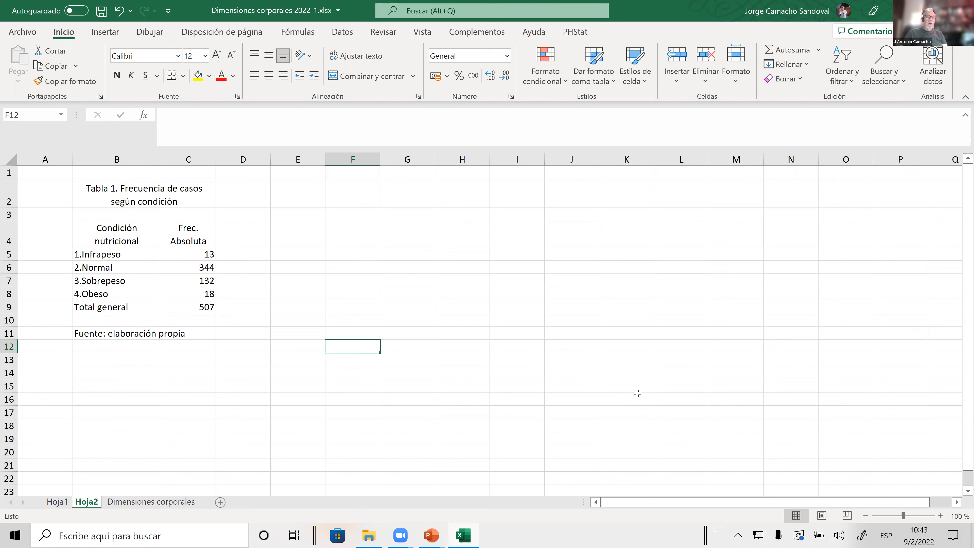
# Step: Add the Sexo field to the columns of the pivot table on Hoja1 and move the field list clear of the table
pyautogui.click(56, 503)
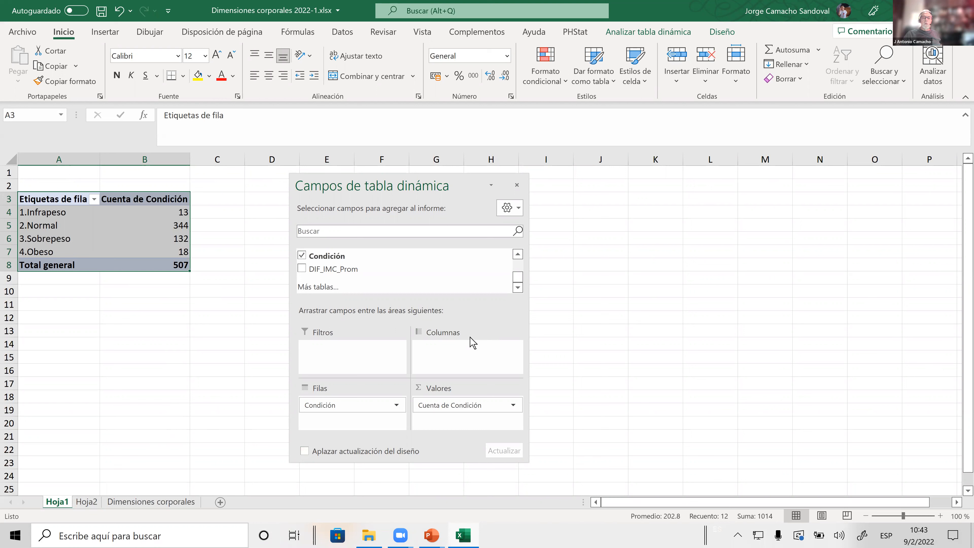
pyautogui.click(517, 257)
pyautogui.click(517, 257)
pyautogui.click(518, 257)
pyautogui.click(517, 257)
pyautogui.click(517, 257)
pyautogui.moveTo(385, 255); pyautogui.dragTo(433, 353)
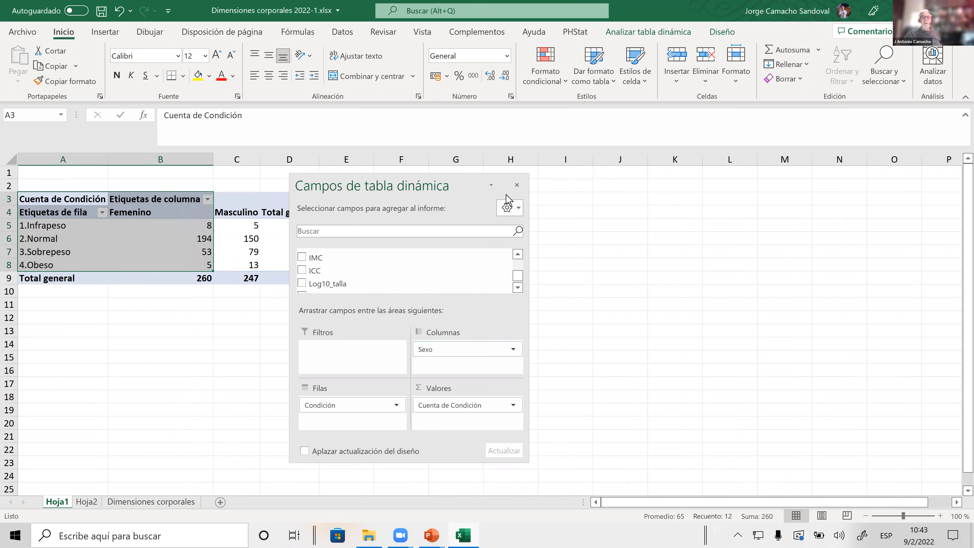
pyautogui.moveTo(413, 183); pyautogui.dragTo(592, 190)
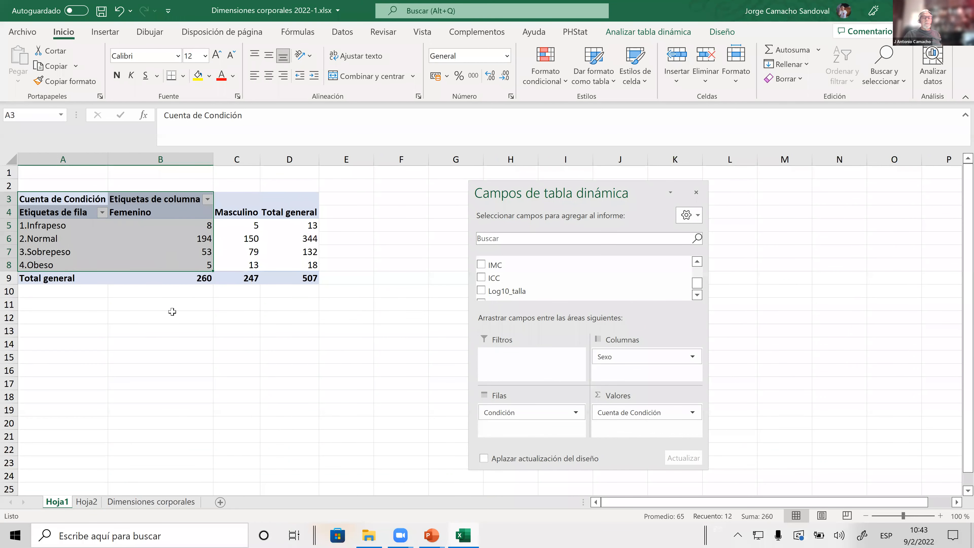
pyautogui.click(170, 322)
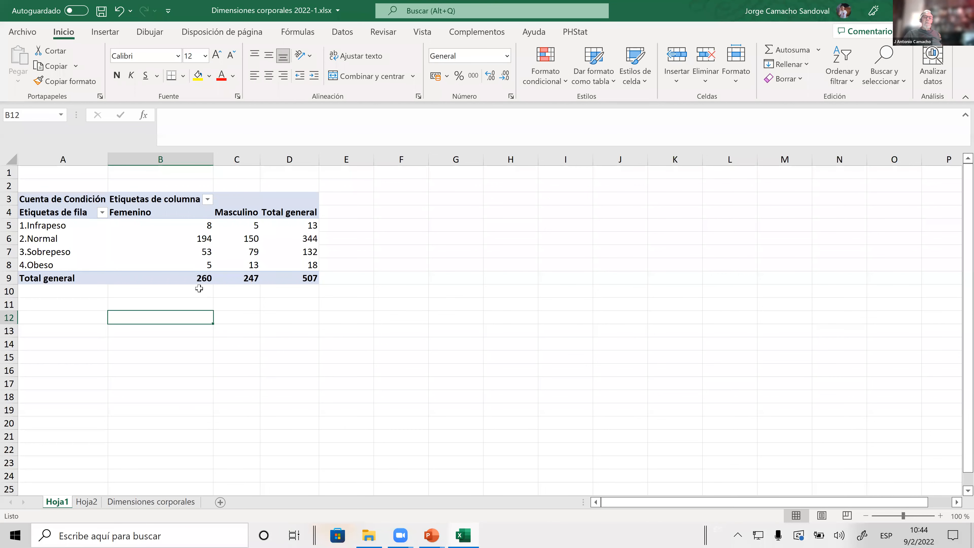
pyautogui.moveTo(239, 278)
pyautogui.moveTo(248, 255)
pyautogui.hotkey('alt', 'Tab')
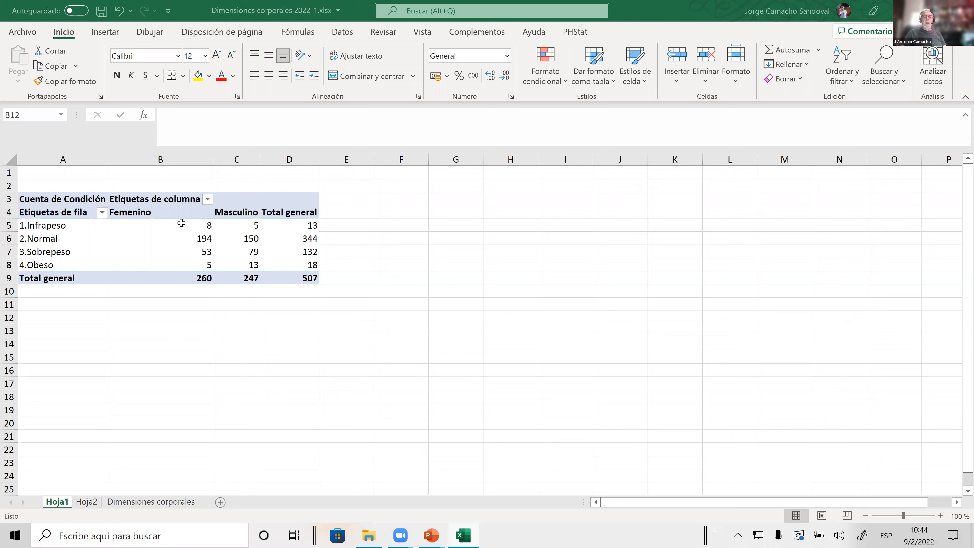
# Step: Replace the count of Condición in the pivot table's values with a count of Sexo
pyautogui.click(175, 253)
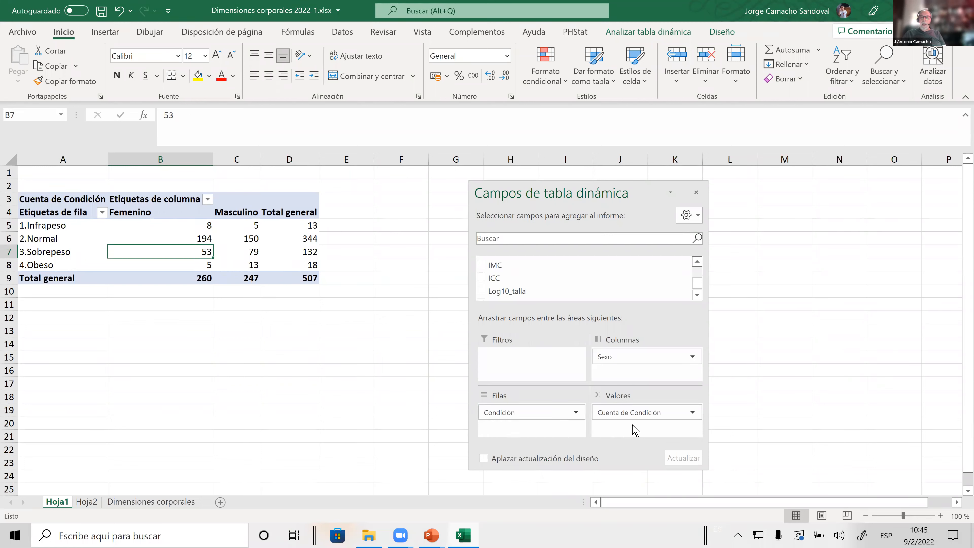
pyautogui.moveTo(634, 415); pyautogui.dragTo(644, 282)
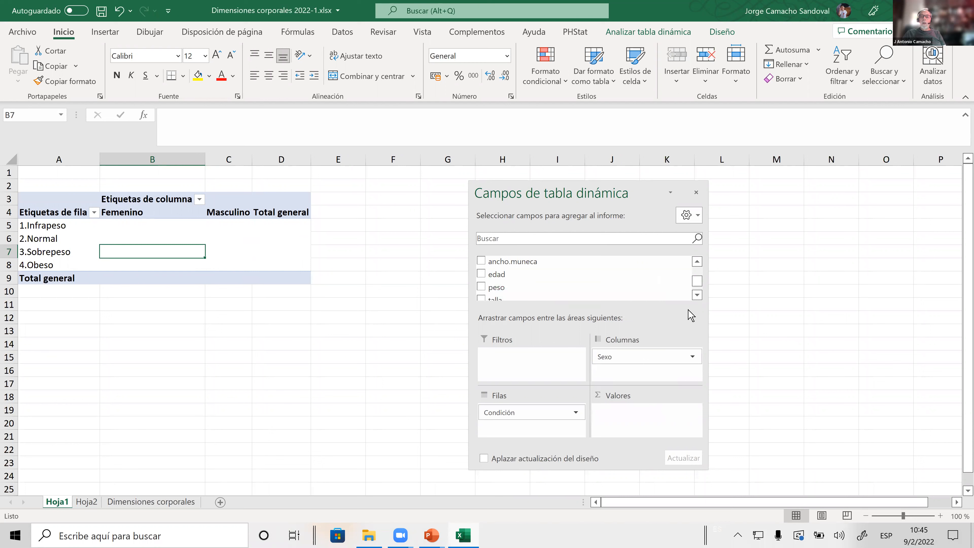
pyautogui.click(697, 295)
pyautogui.click(696, 295)
pyautogui.moveTo(537, 293); pyautogui.dragTo(632, 435)
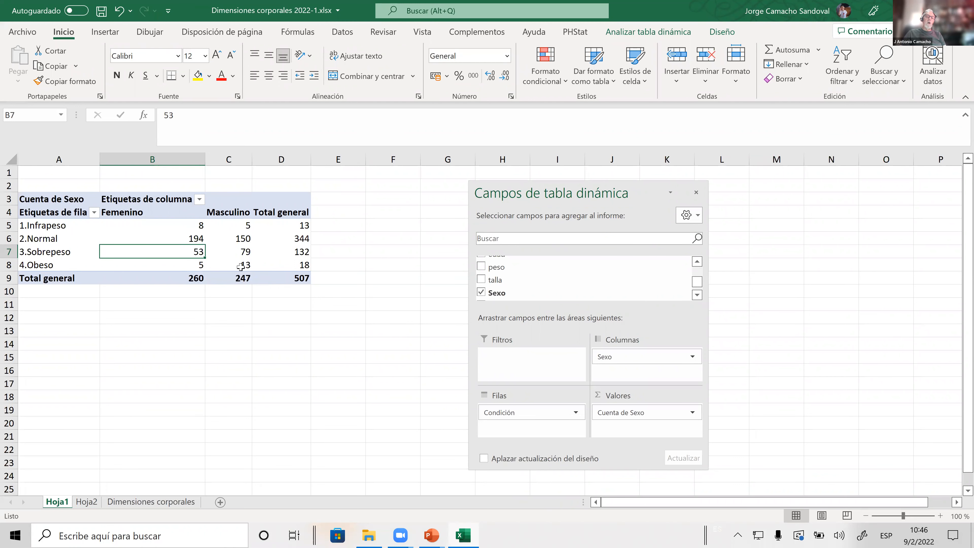
# Step: Set the Sexo count in the pivot table's values to be shown as "% del total de columnas"
pyautogui.moveTo(238, 281)
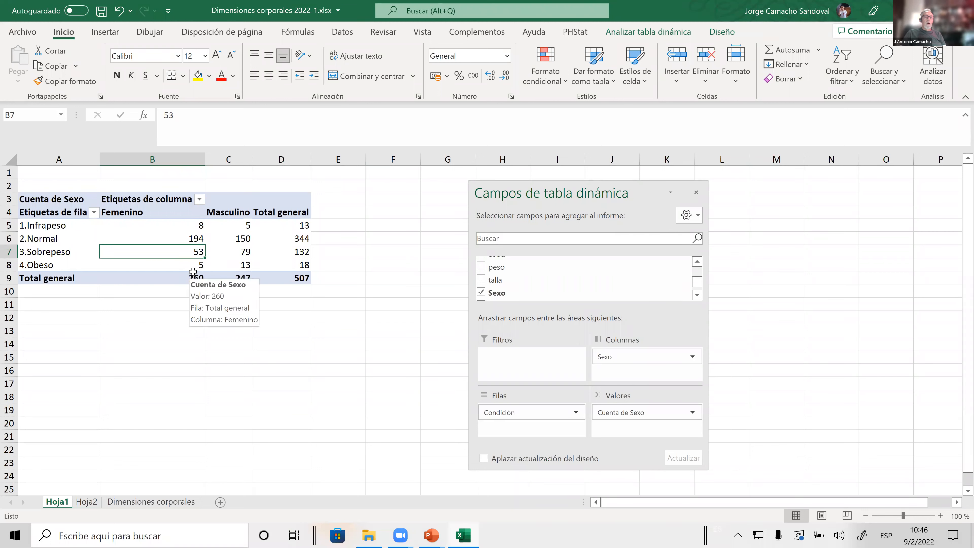
pyautogui.click(190, 239)
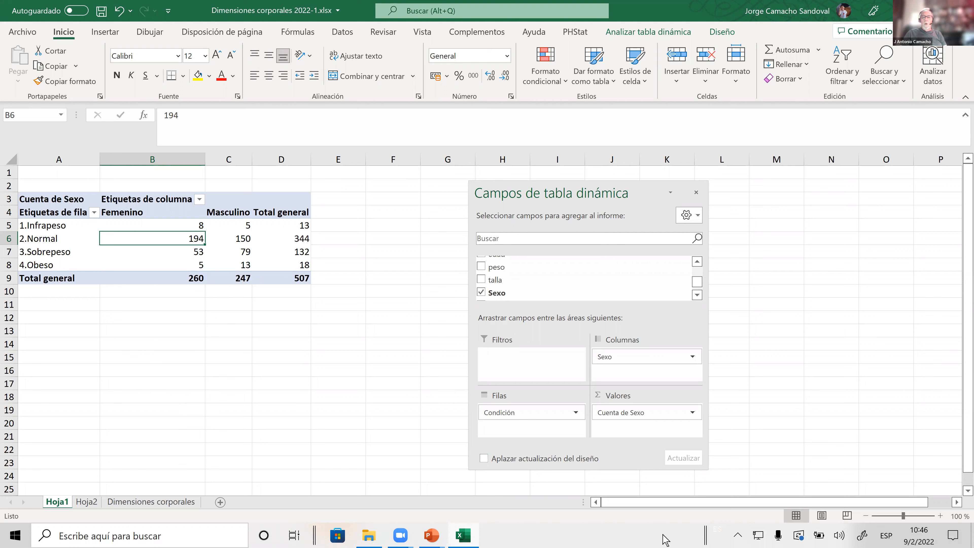
pyautogui.click(625, 414)
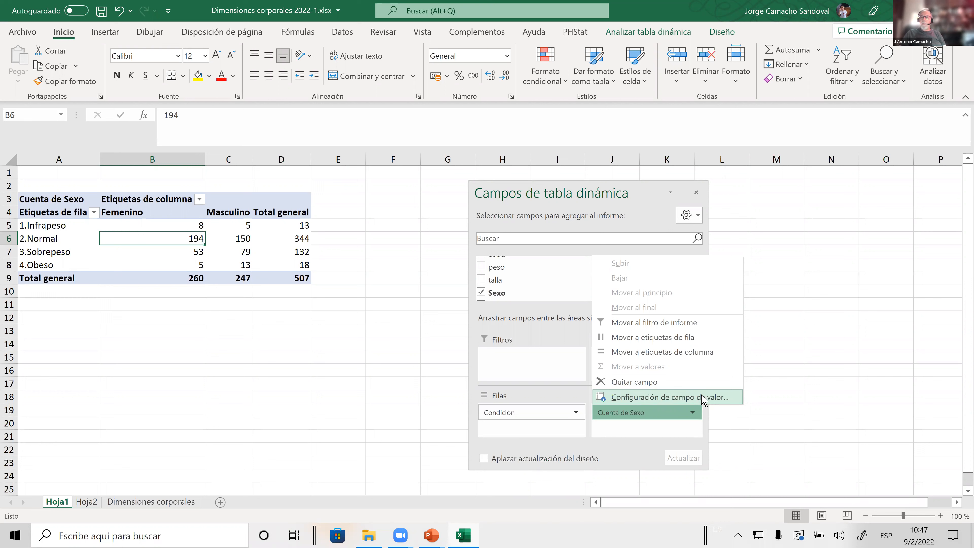
pyautogui.click(692, 397)
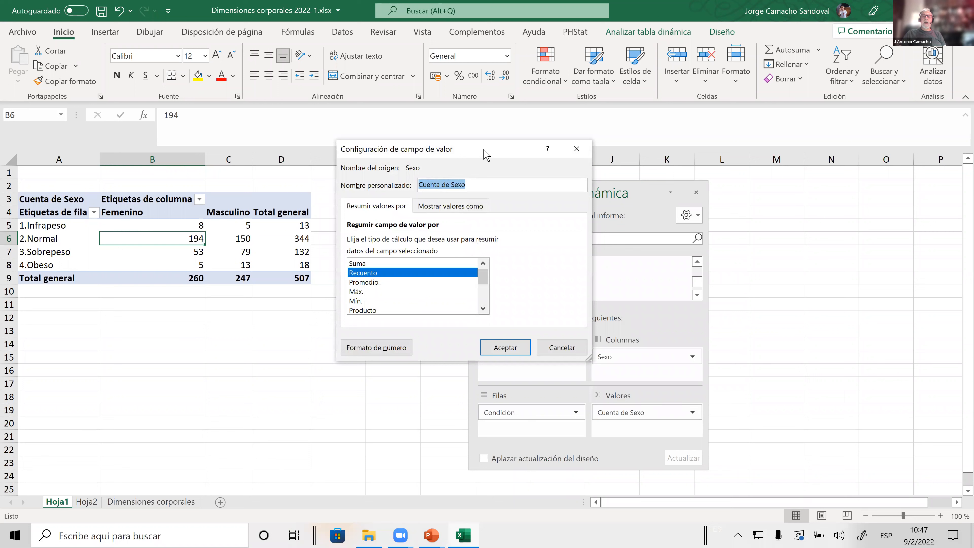
pyautogui.moveTo(492, 153); pyautogui.dragTo(592, 163)
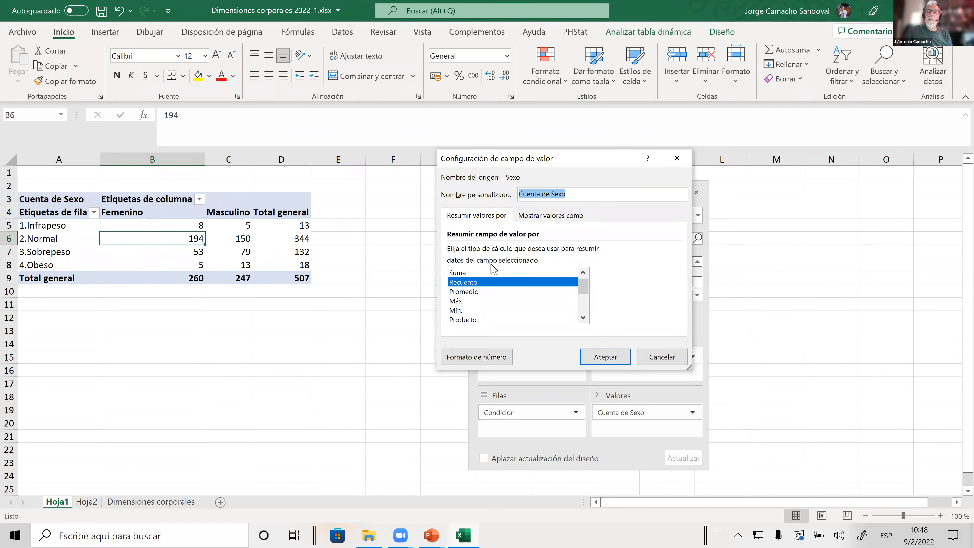
pyautogui.click(547, 221)
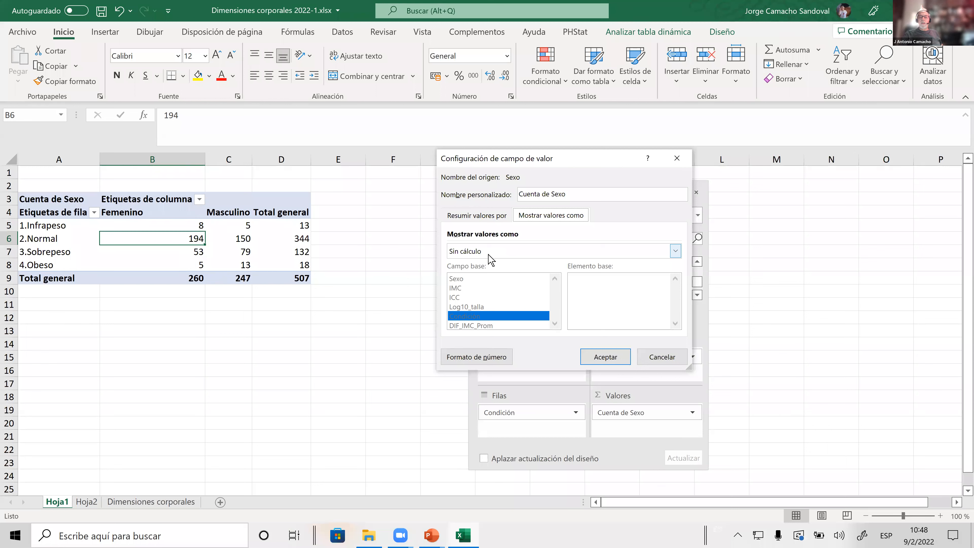
pyautogui.click(675, 253)
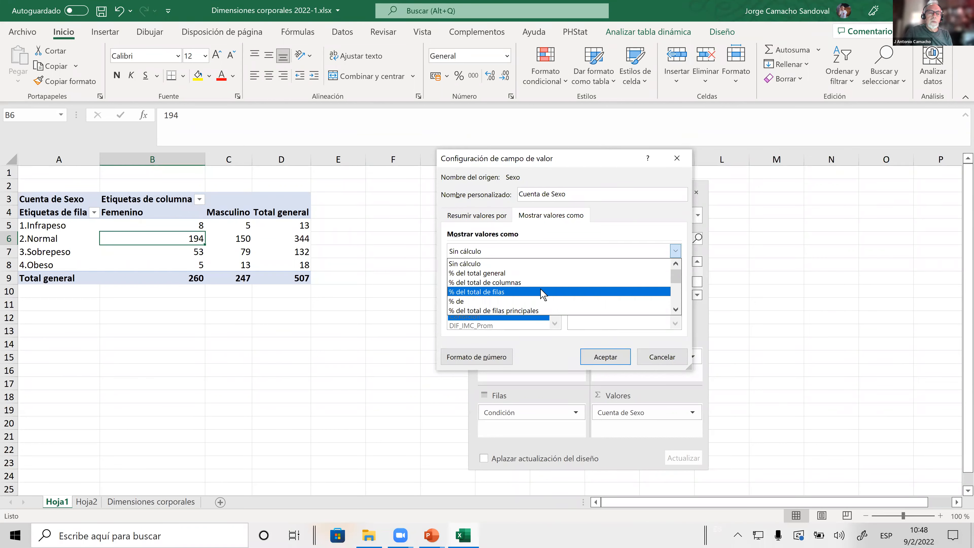
pyautogui.click(513, 286)
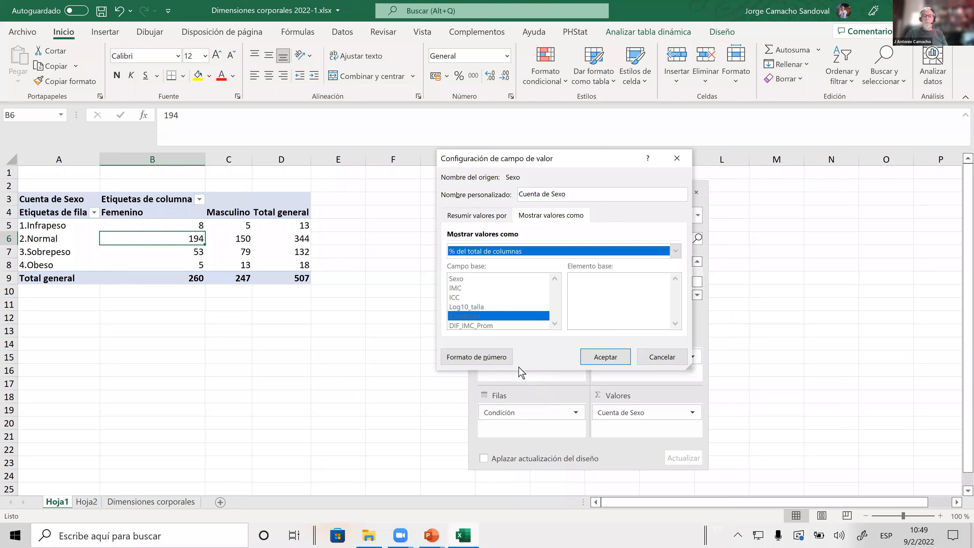
# Step: Format the pivot table's Sexo values as Porcentaje with 1 decimal place and apply the value field settings
pyautogui.click(468, 364)
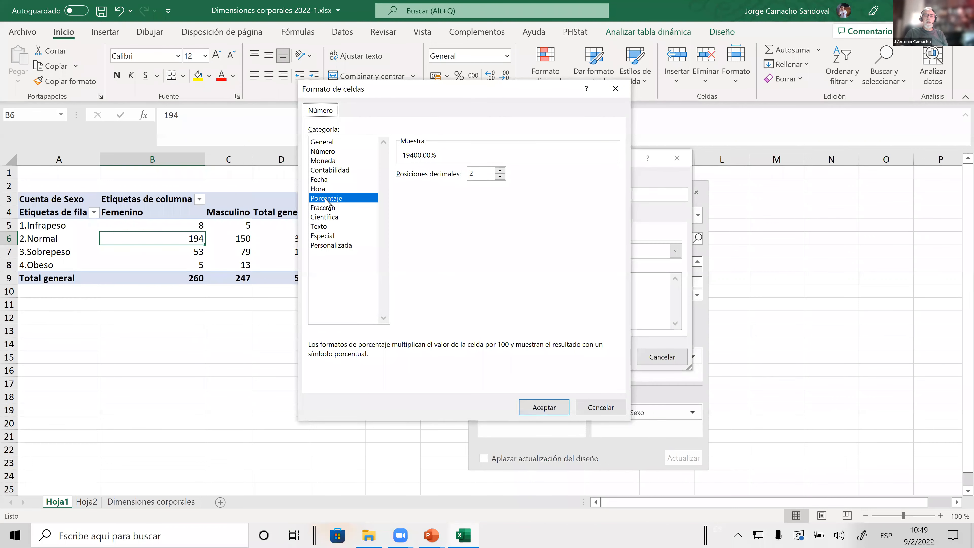
pyautogui.click(499, 176)
pyautogui.click(481, 175)
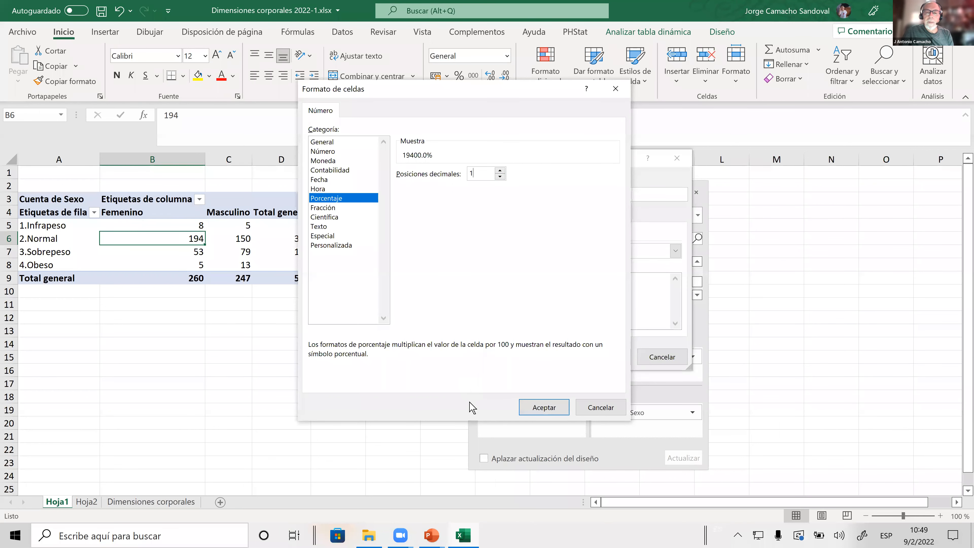
pyautogui.click(545, 412)
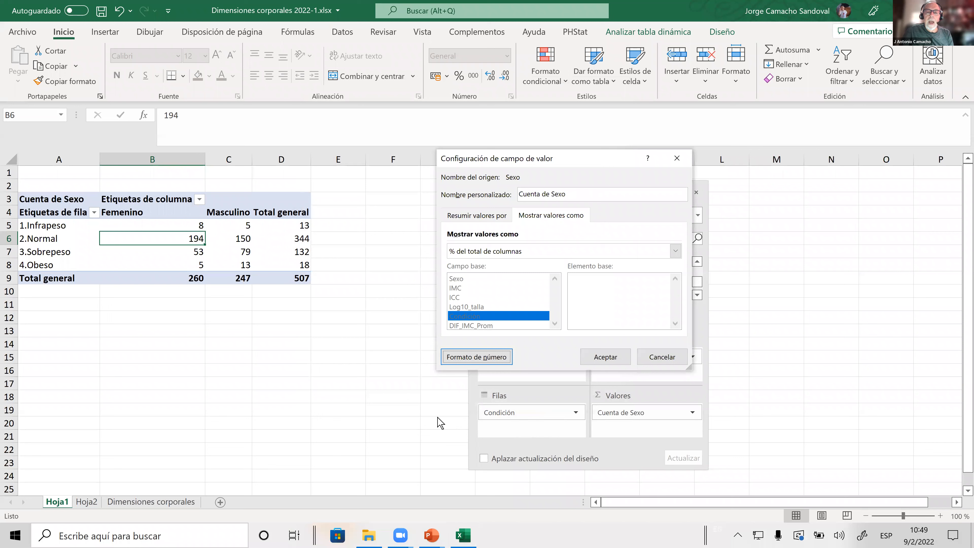
pyautogui.click(600, 365)
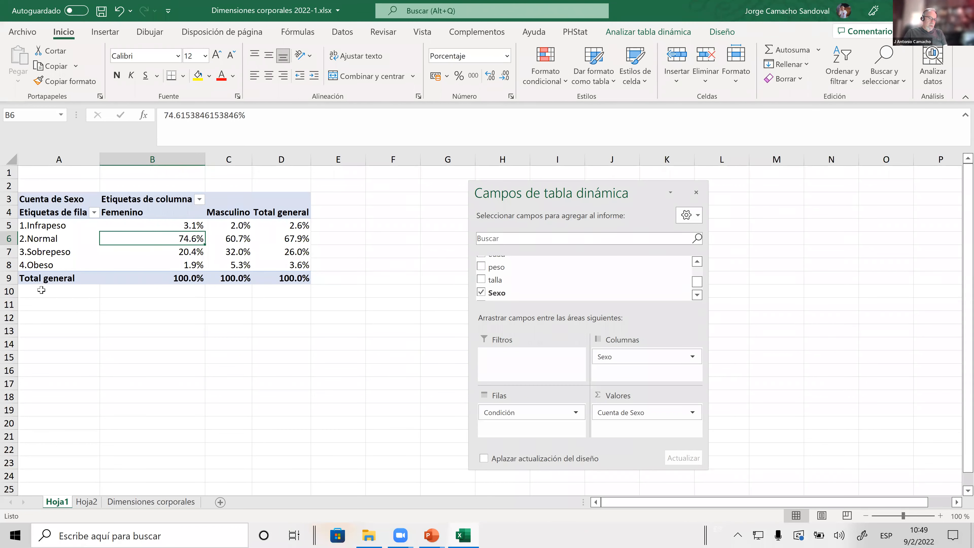
# Step: Copy the pivot table range A4:D9 and paste it as values only on Hoja2, starting at cell B14
pyautogui.moveTo(188, 247)
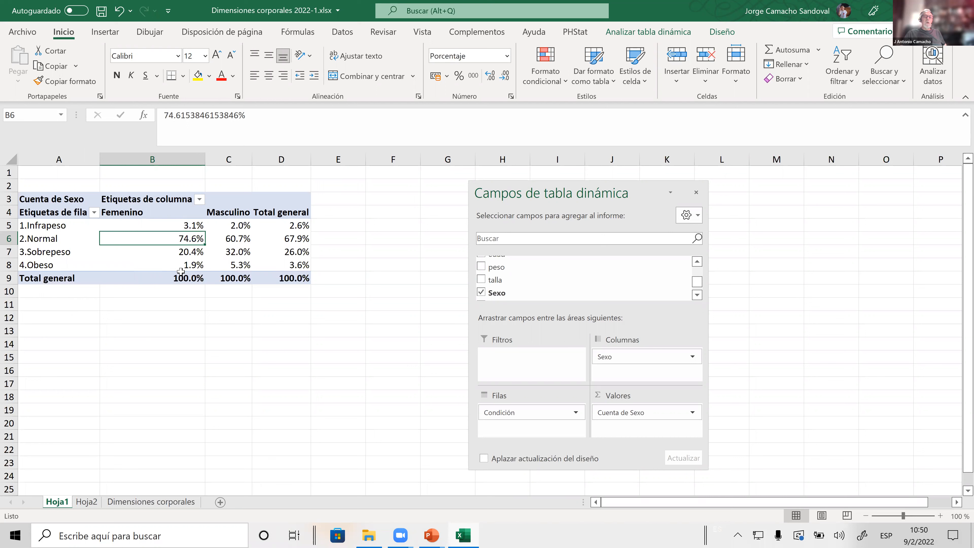
pyautogui.moveTo(185, 265)
pyautogui.moveTo(243, 257)
pyautogui.moveTo(184, 226)
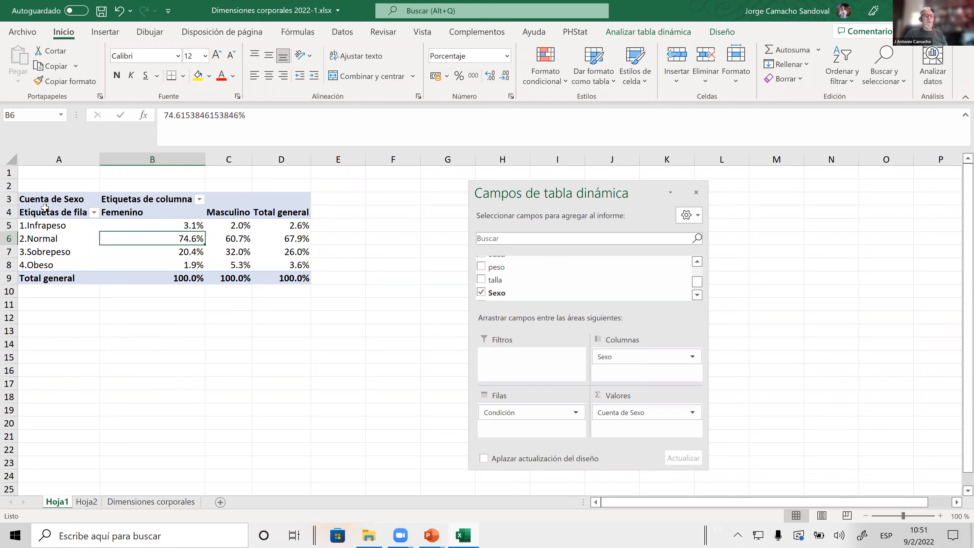
pyautogui.moveTo(44, 211); pyautogui.dragTo(277, 275)
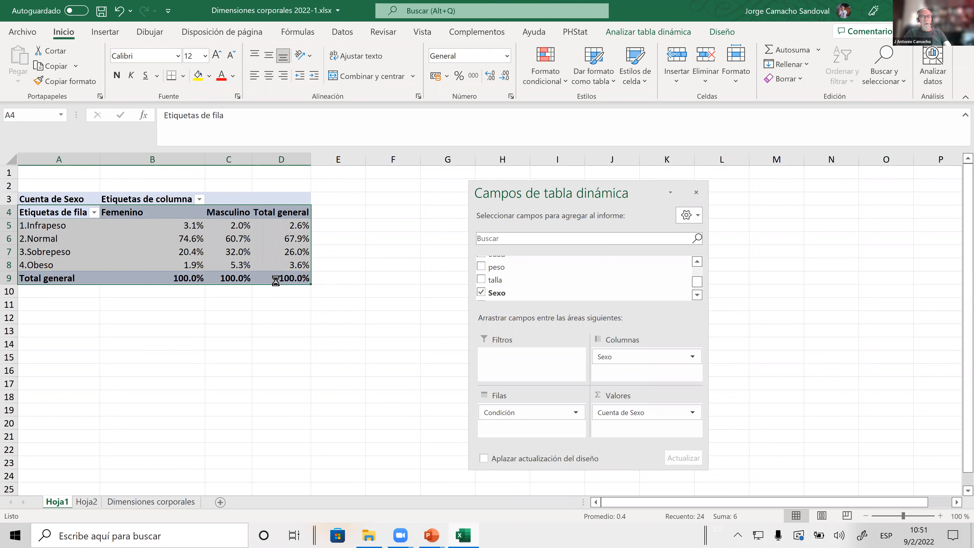
pyautogui.hotkey('ctrl', 'c')
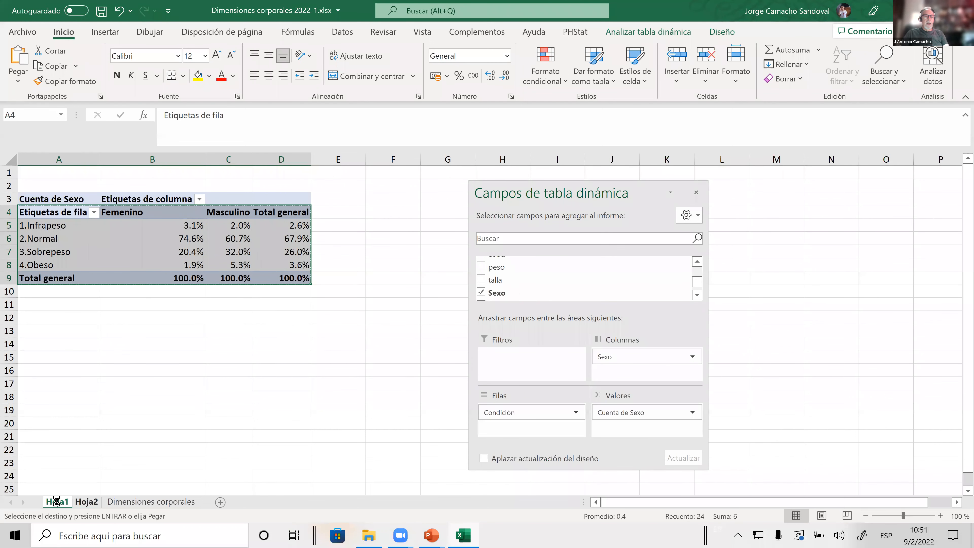
pyautogui.hotkey('ctrl', 'pagedown')
pyautogui.click(97, 377)
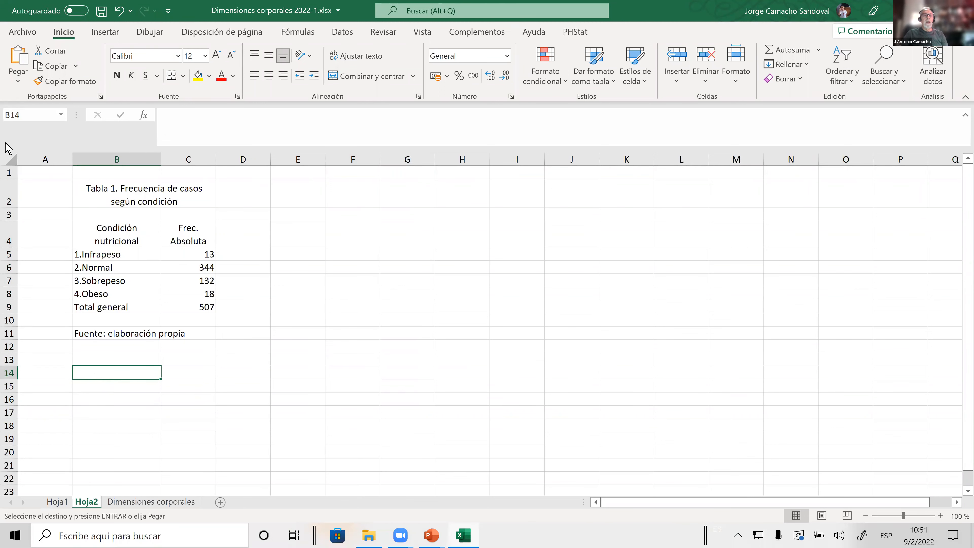
pyautogui.click(18, 81)
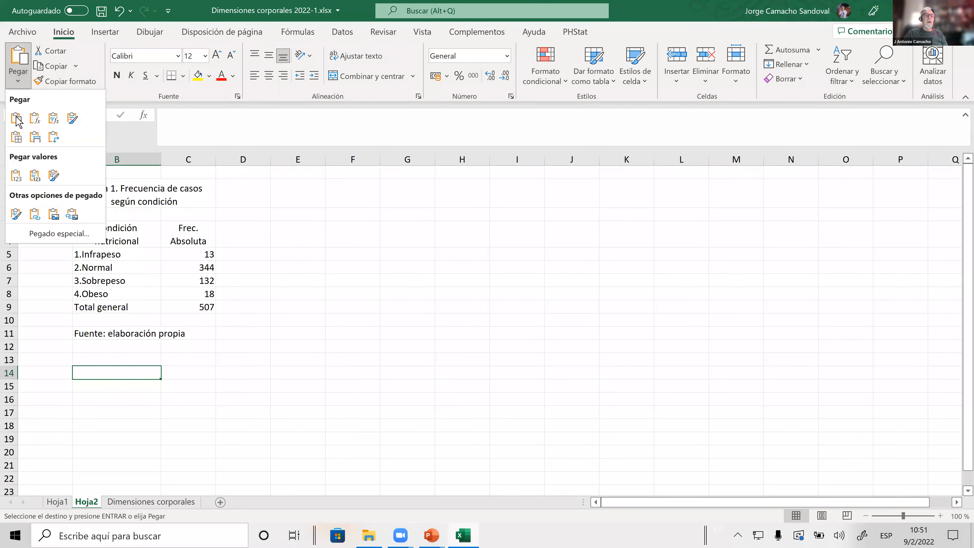
pyautogui.click(16, 176)
pyautogui.click(464, 340)
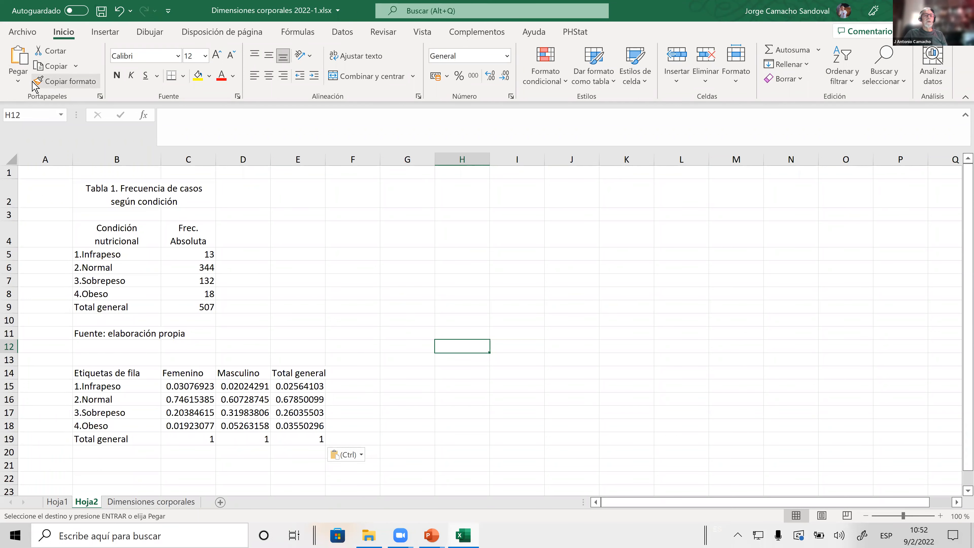
# Step: Format cell C15, the Femenino share of 1.Infrapeso, as Porcentaje with one decimal place
pyautogui.click(202, 390)
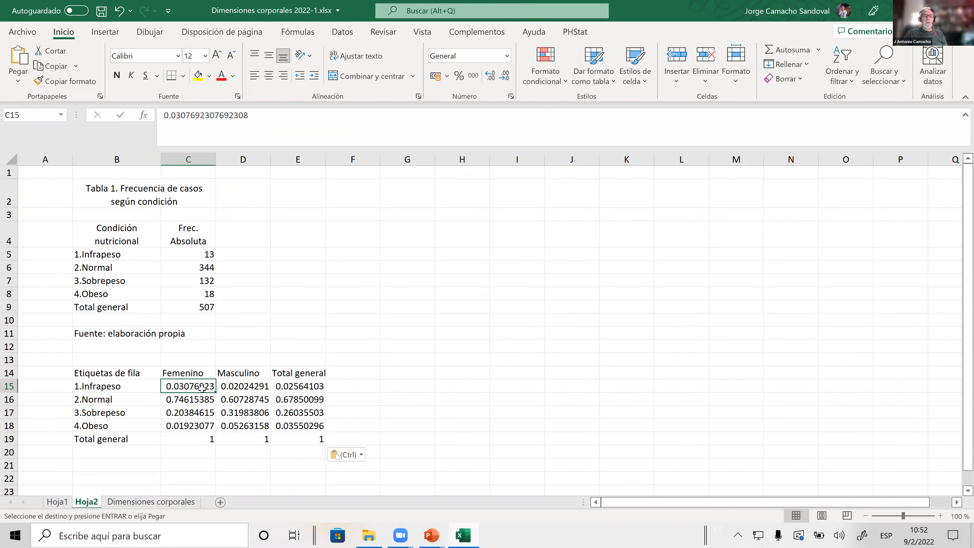
pyautogui.rightClick(202, 387)
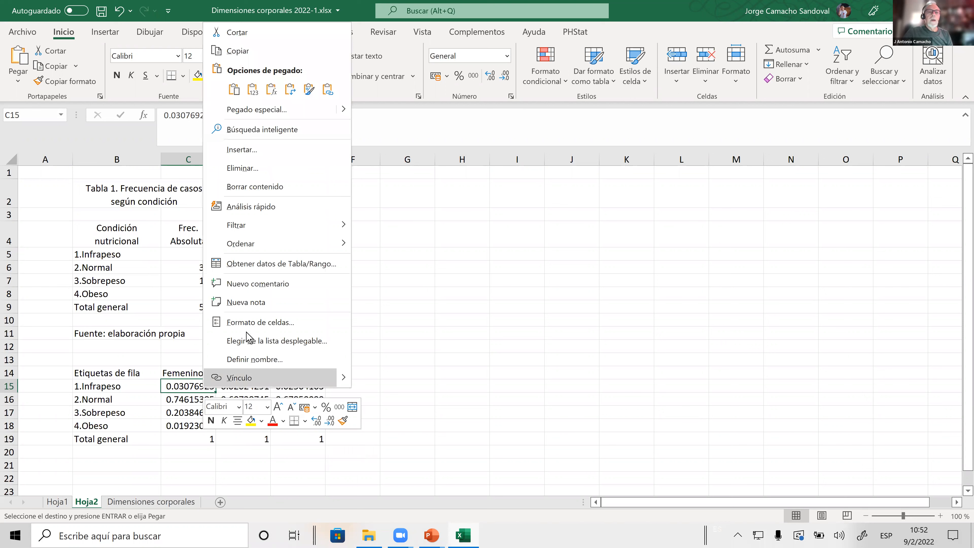
pyautogui.click(271, 331)
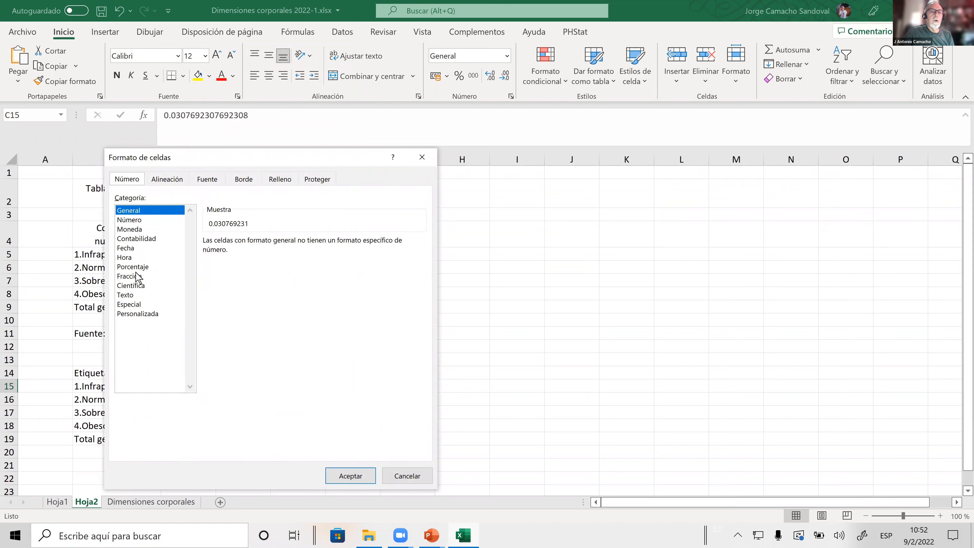
pyautogui.click(139, 267)
pyautogui.click(307, 246)
pyautogui.press('Return')
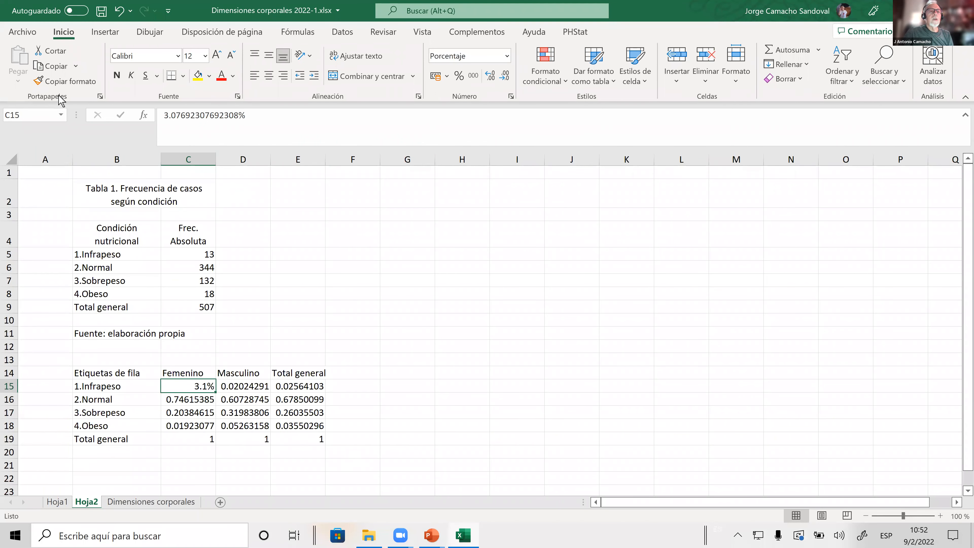
# Step: Copy the percentage format of C15 to the other condition values in C16:C18 and D15:E18
pyautogui.click(66, 81)
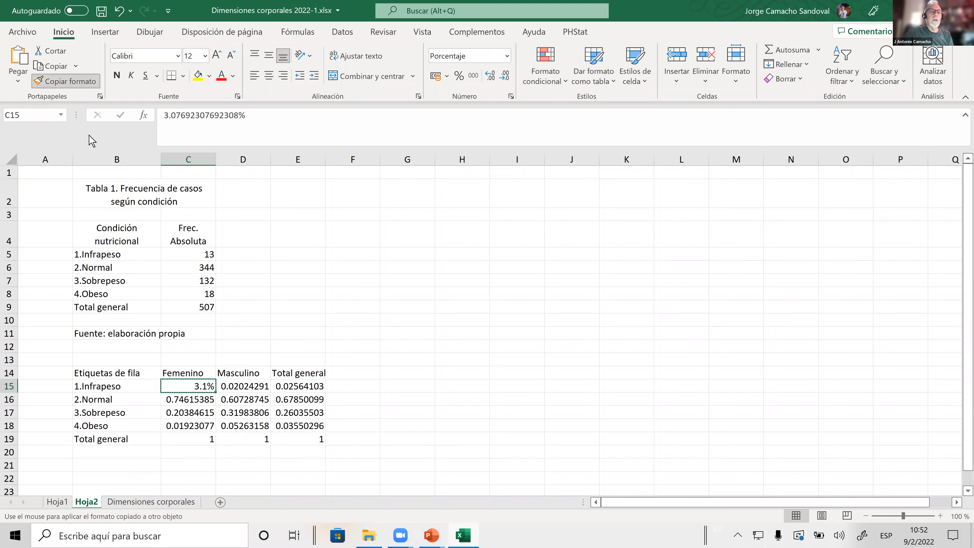
pyautogui.moveTo(234, 392); pyautogui.dragTo(275, 426)
pyautogui.moveTo(188, 397)
pyautogui.mouseDown()
pyautogui.moveTo(222, 411)
pyautogui.moveTo(187, 424)
pyautogui.mouseUp()
pyautogui.moveTo(188, 425); pyautogui.dragTo(188, 425)
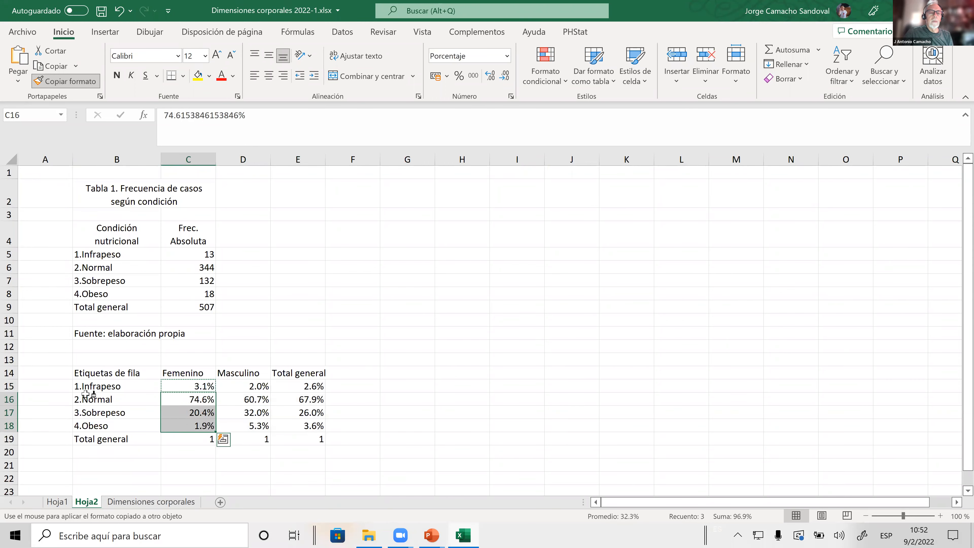
pyautogui.click(69, 81)
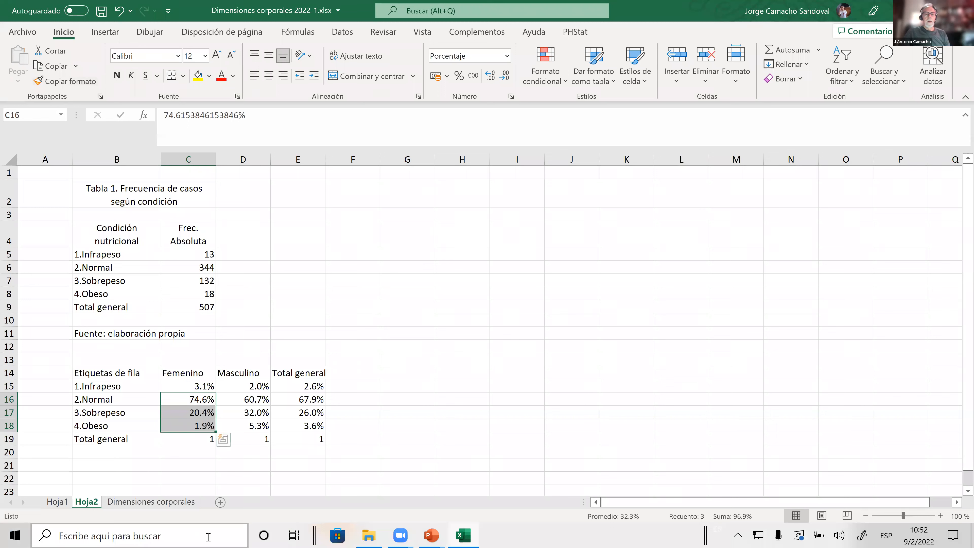
pyautogui.click(523, 456)
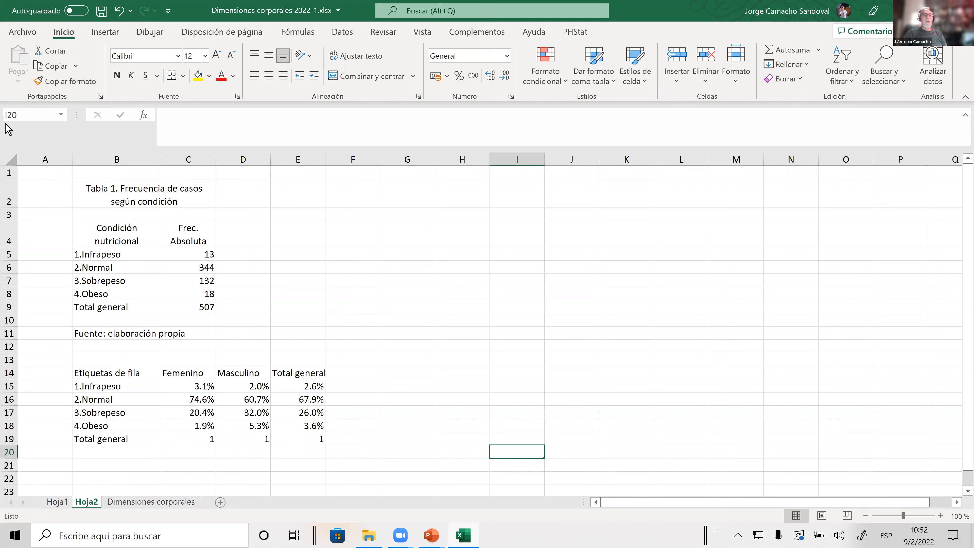
# Step: Copy the percentage format of C18 to the Total general values in C19:E19
pyautogui.click(197, 428)
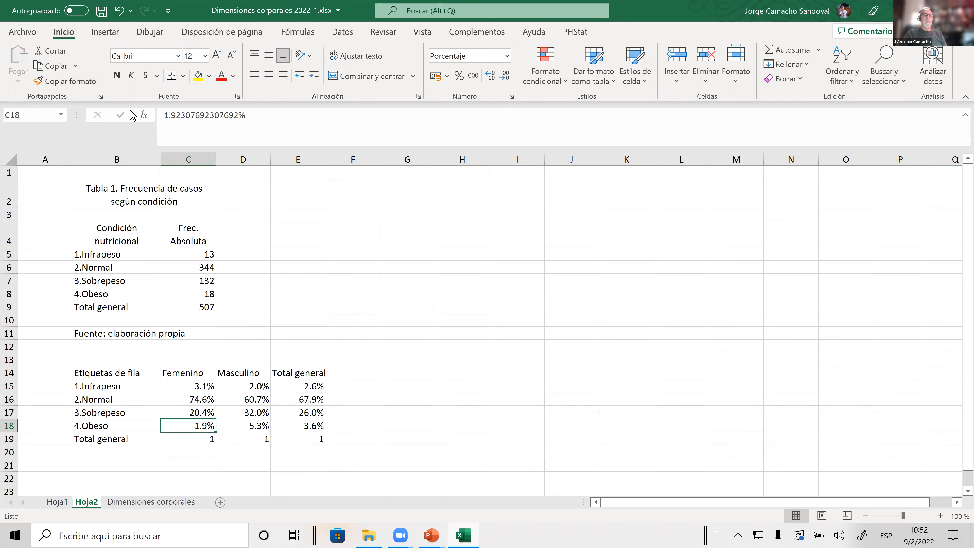
pyautogui.click(62, 81)
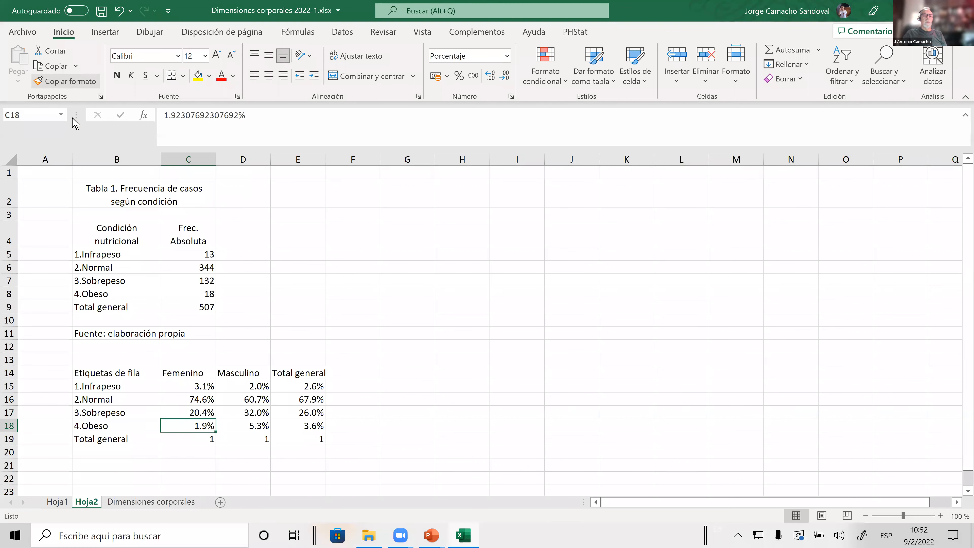
pyautogui.moveTo(210, 440); pyautogui.dragTo(300, 441)
pyautogui.click(420, 453)
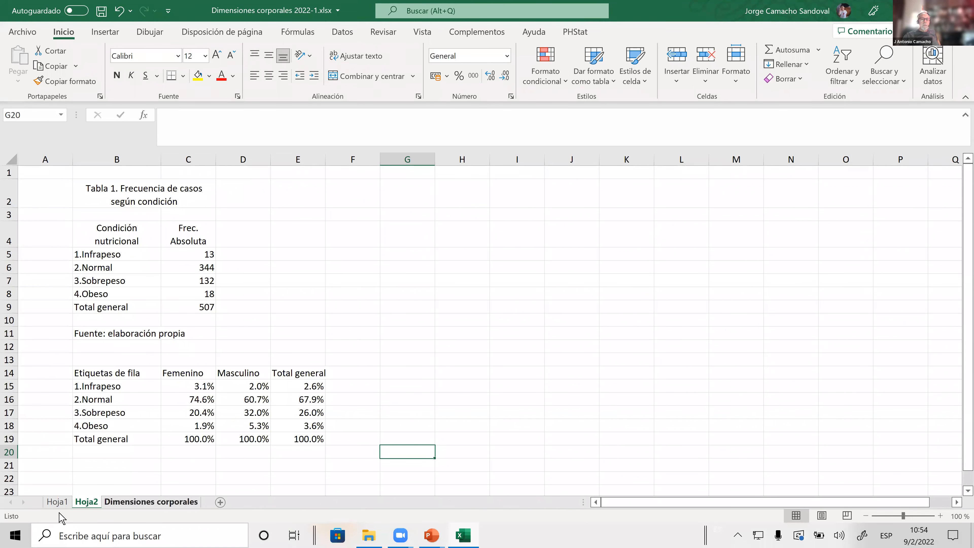
# Step: Remove the count of Sexo from the values of the pivot table on Hoja1
pyautogui.hotkey('ctrl', 'pagedown')
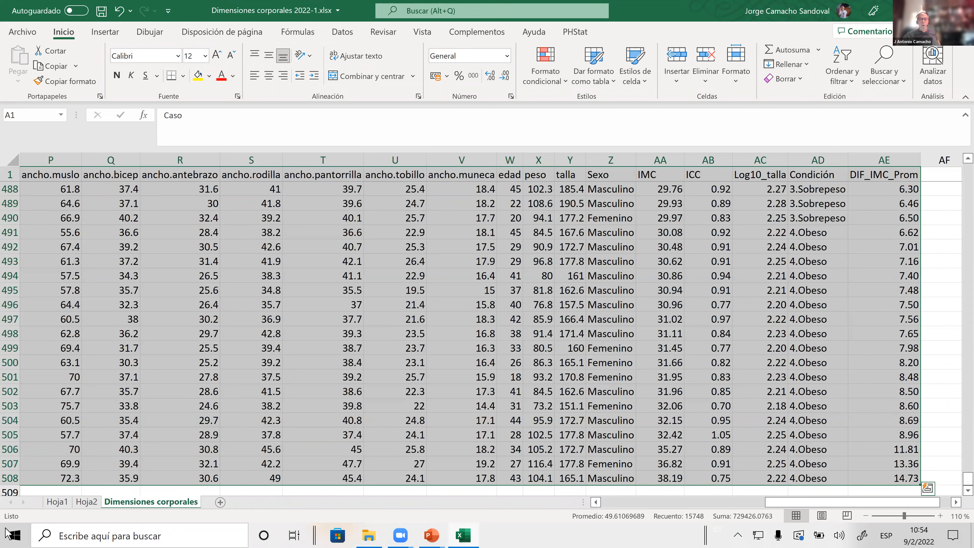
pyautogui.click(57, 502)
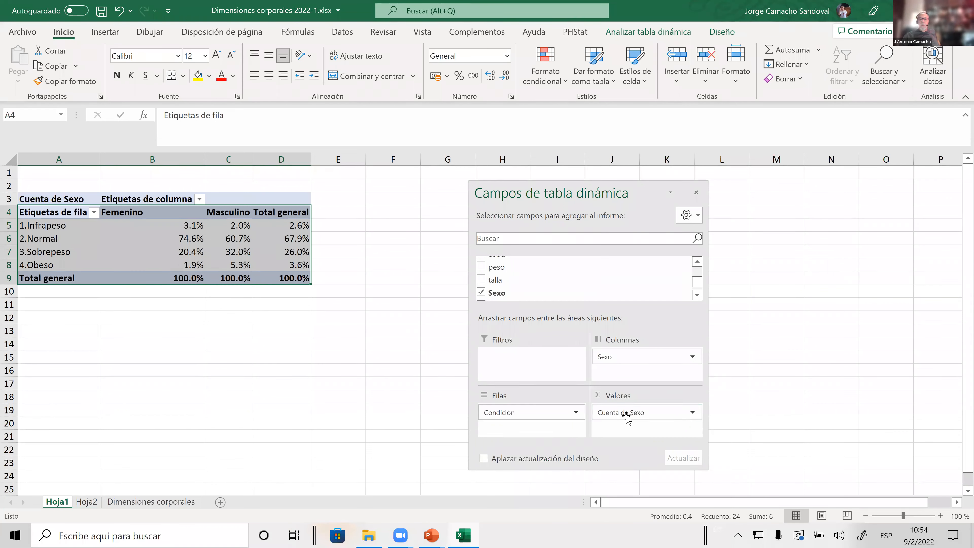
pyautogui.moveTo(627, 415); pyautogui.dragTo(547, 277)
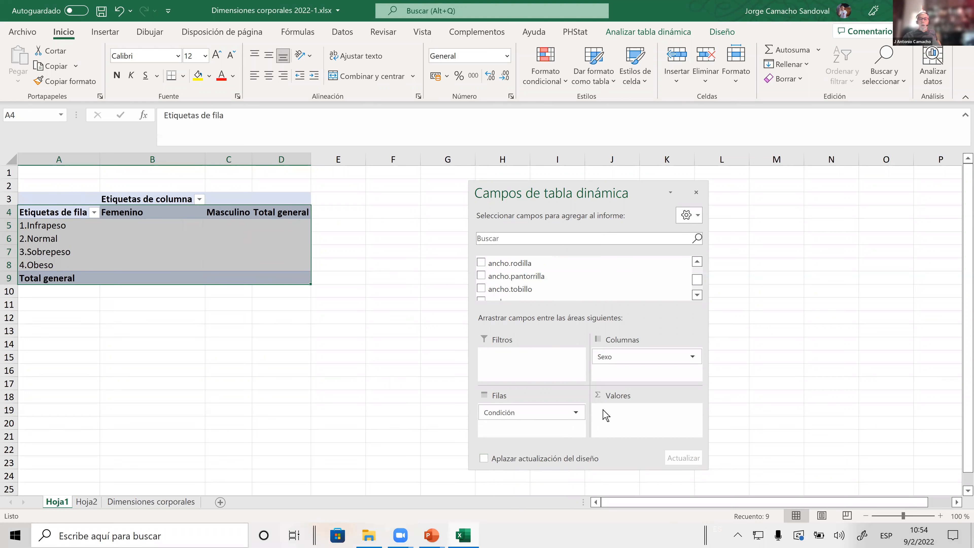
# Step: Add the ancho.cintura field to the values of the Condición by Sexo pivot table
pyautogui.click(696, 295)
pyautogui.click(697, 294)
pyautogui.click(697, 294)
pyautogui.click(696, 295)
pyautogui.click(697, 295)
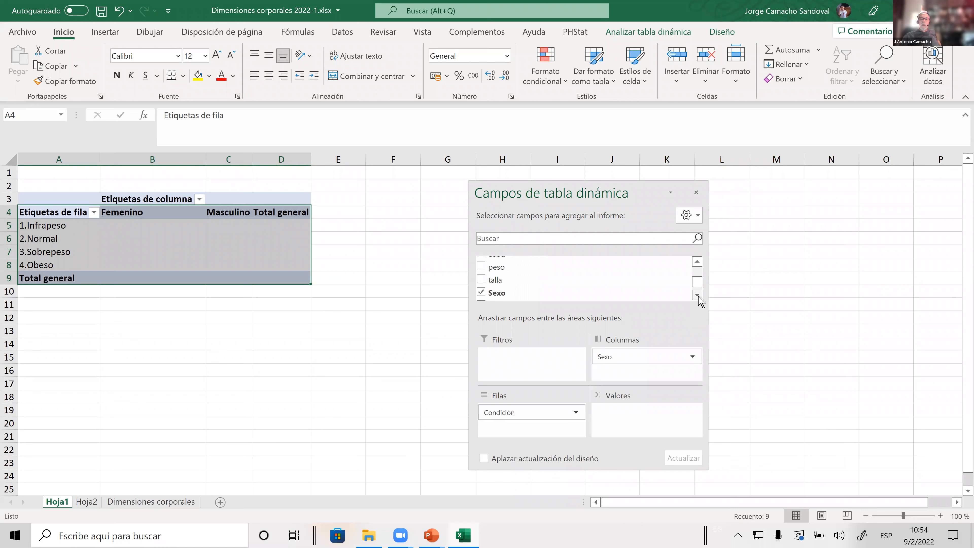
pyautogui.click(696, 264)
pyautogui.click(696, 263)
pyautogui.click(697, 263)
pyautogui.click(697, 264)
pyautogui.click(696, 263)
pyautogui.click(697, 264)
pyautogui.click(696, 263)
pyautogui.click(696, 263)
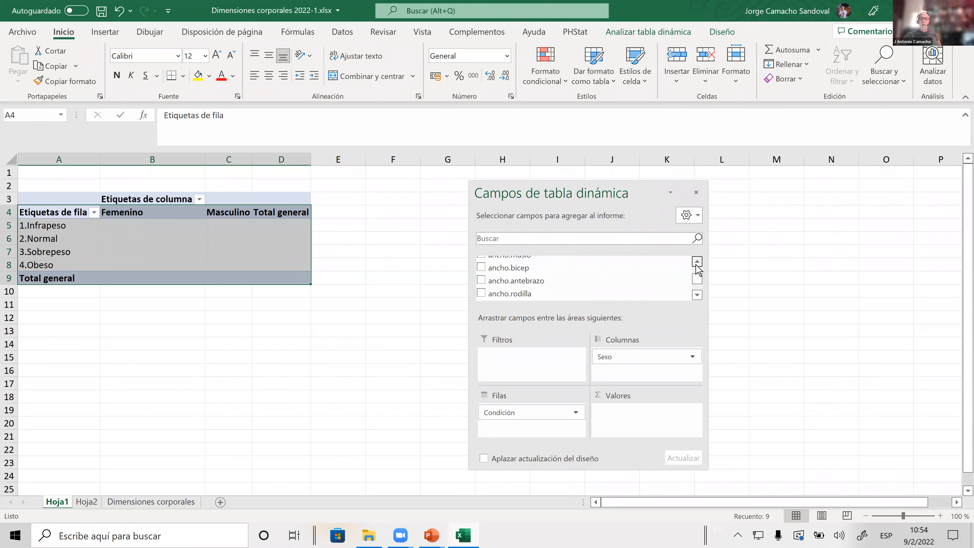
pyautogui.click(696, 263)
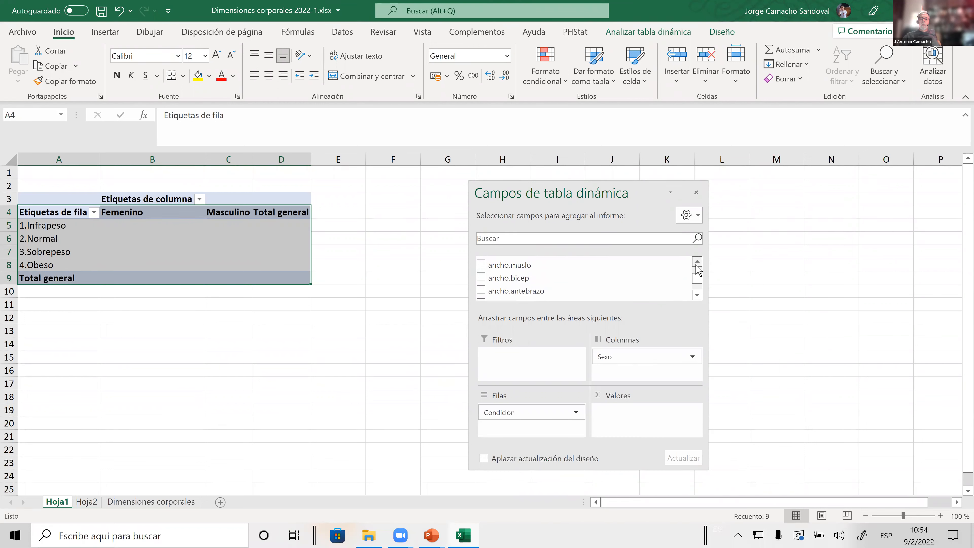
pyautogui.click(697, 263)
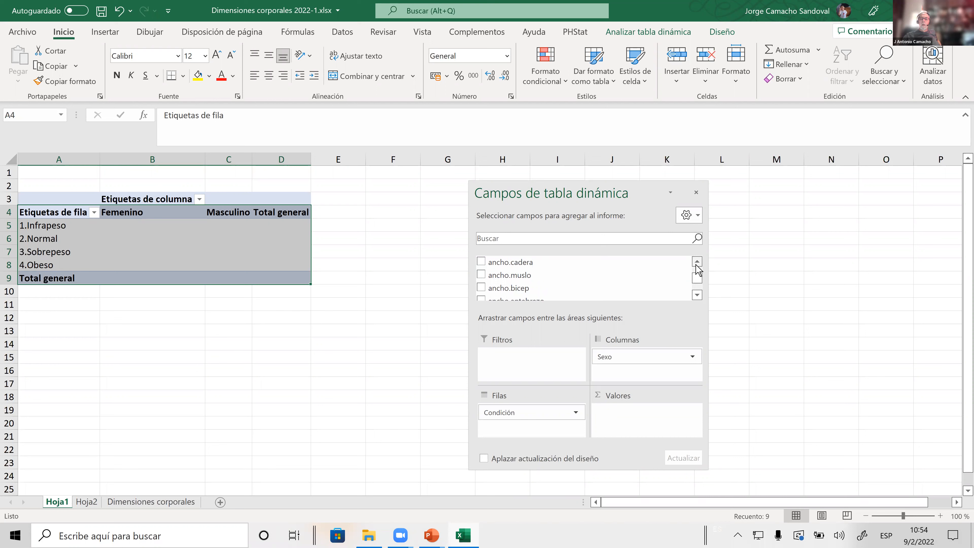
pyautogui.click(696, 263)
pyautogui.click(696, 264)
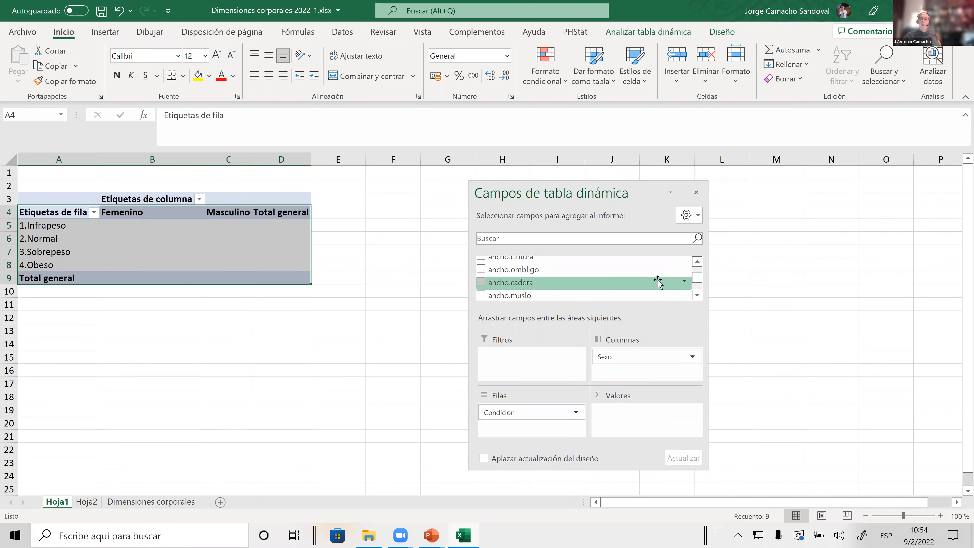
pyautogui.click(696, 264)
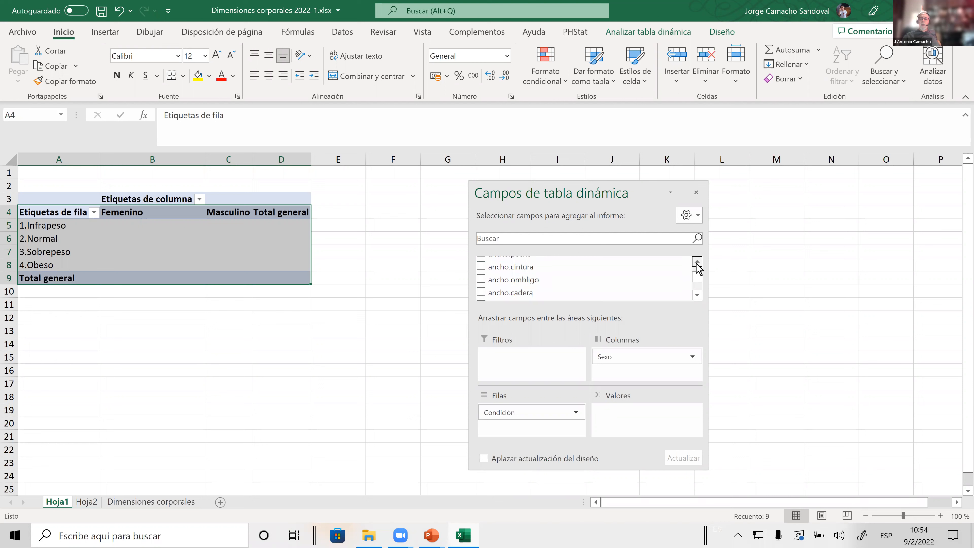
pyautogui.moveTo(513, 269); pyautogui.dragTo(636, 434)
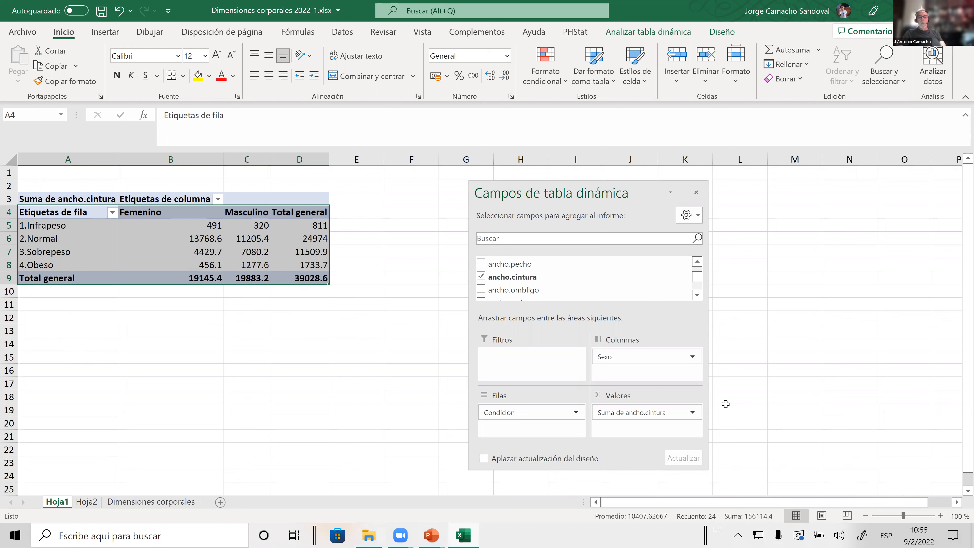
# Step: Summarize the ancho.cintura values by Promedio and format them as Número with two decimal places
pyautogui.click(623, 415)
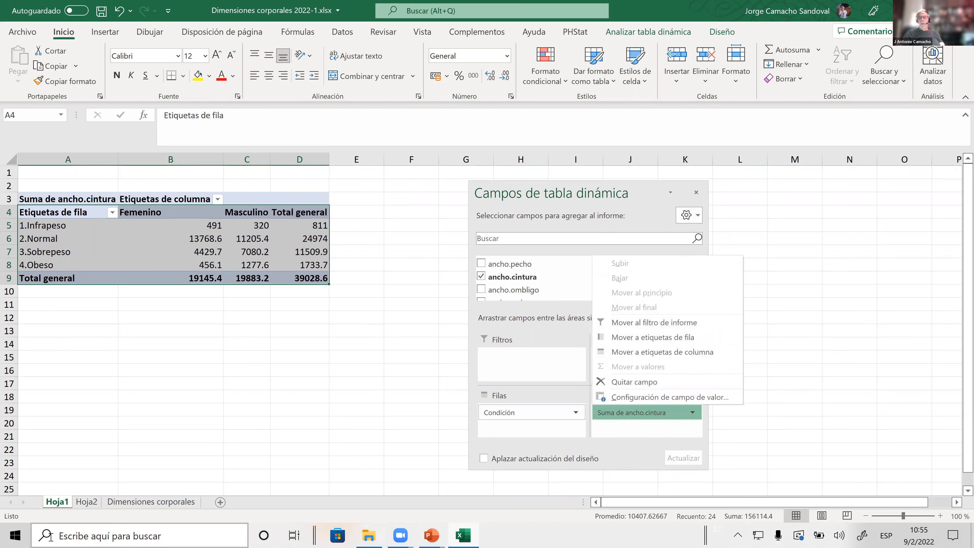
pyautogui.click(645, 398)
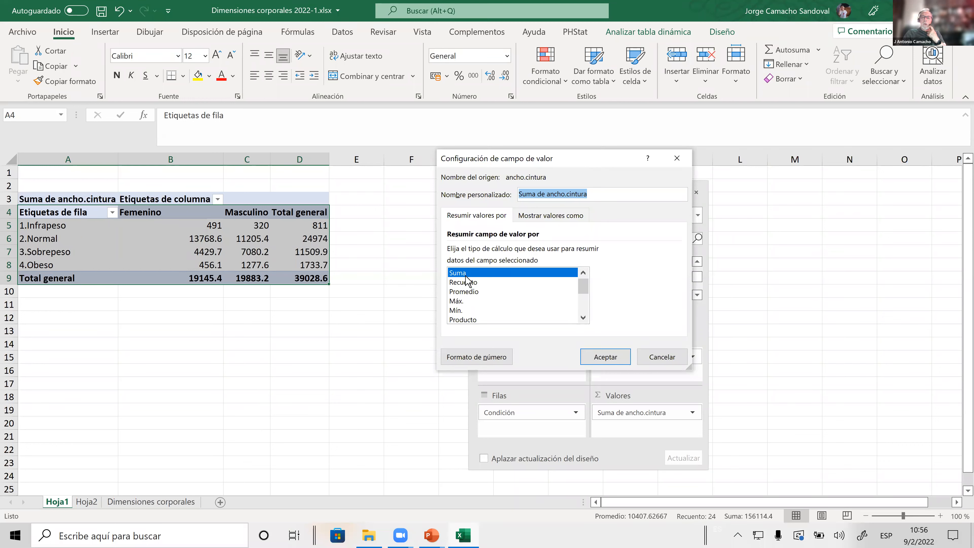
pyautogui.click(471, 292)
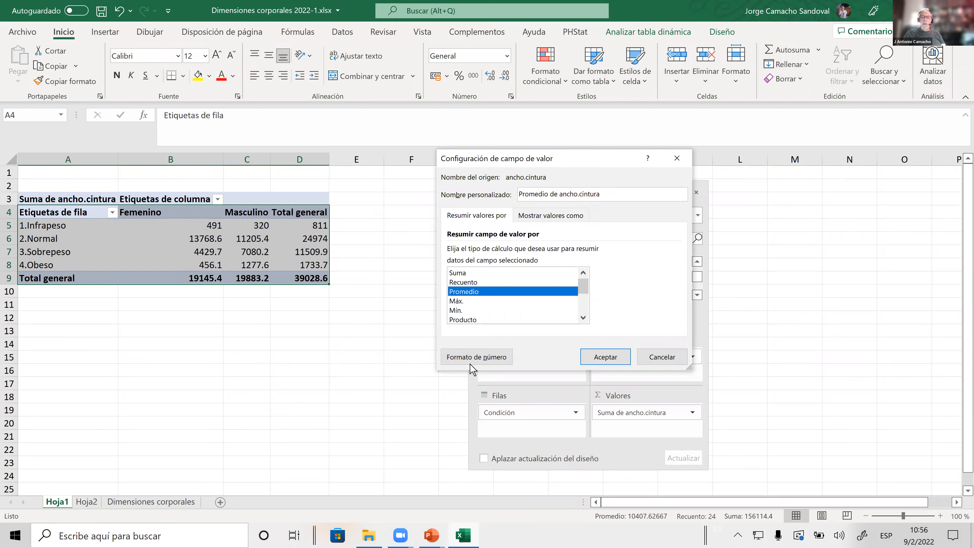
pyautogui.click(475, 357)
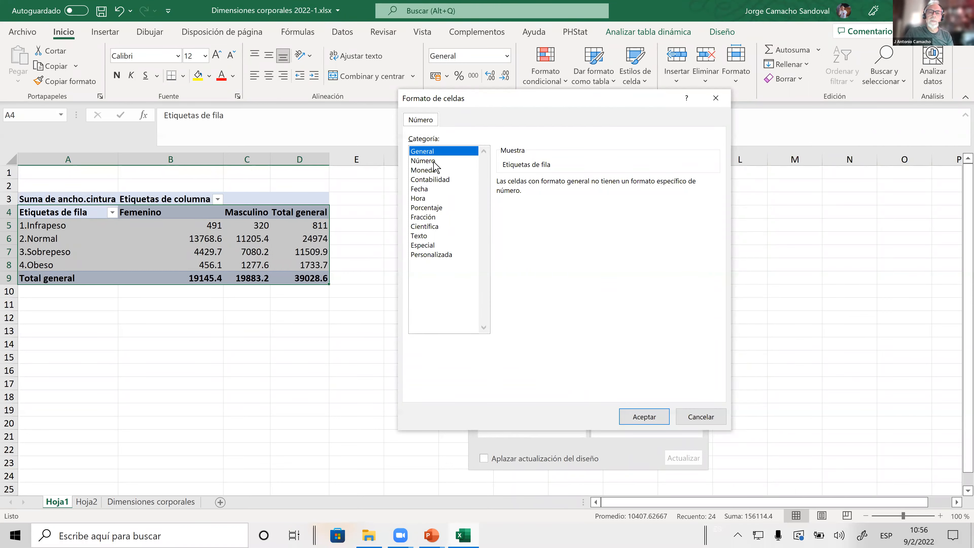
pyautogui.click(426, 161)
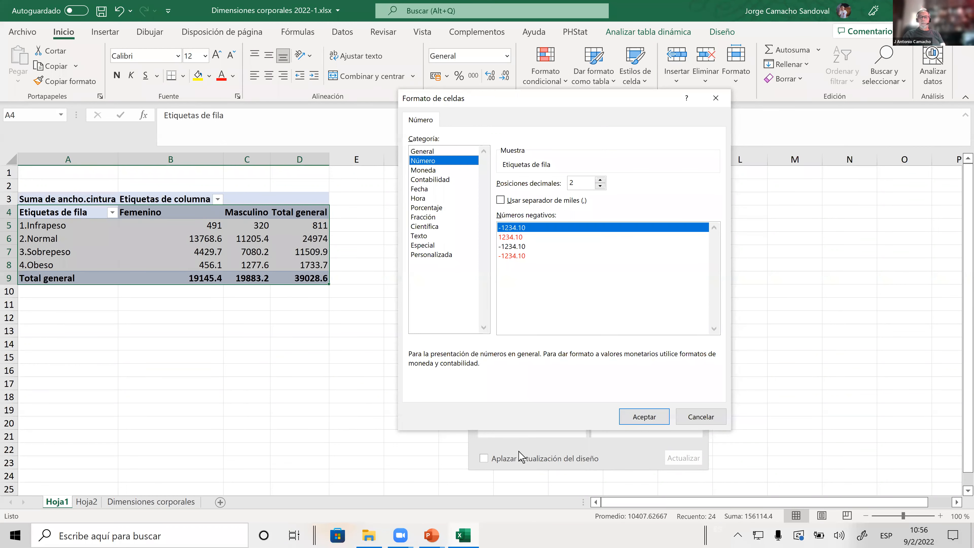
pyautogui.click(646, 421)
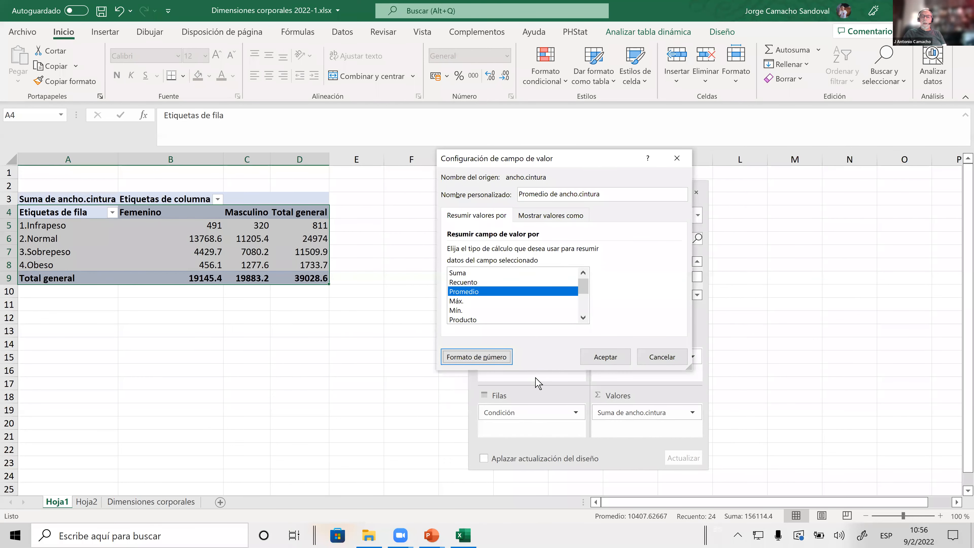
pyautogui.click(603, 361)
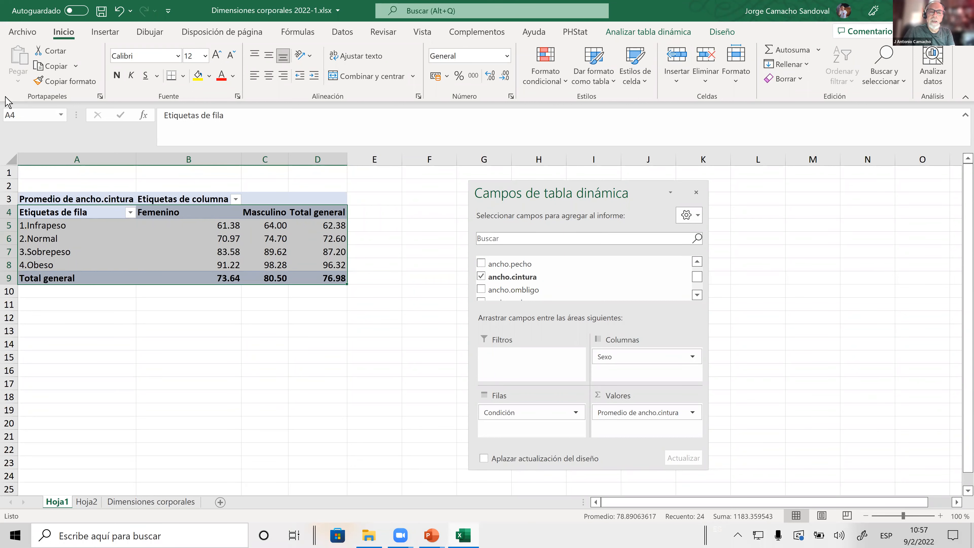
# Step: Examine the Total general averages of ancho.cintura for Femenino, Masculino and both sexes combined
pyautogui.click(223, 280)
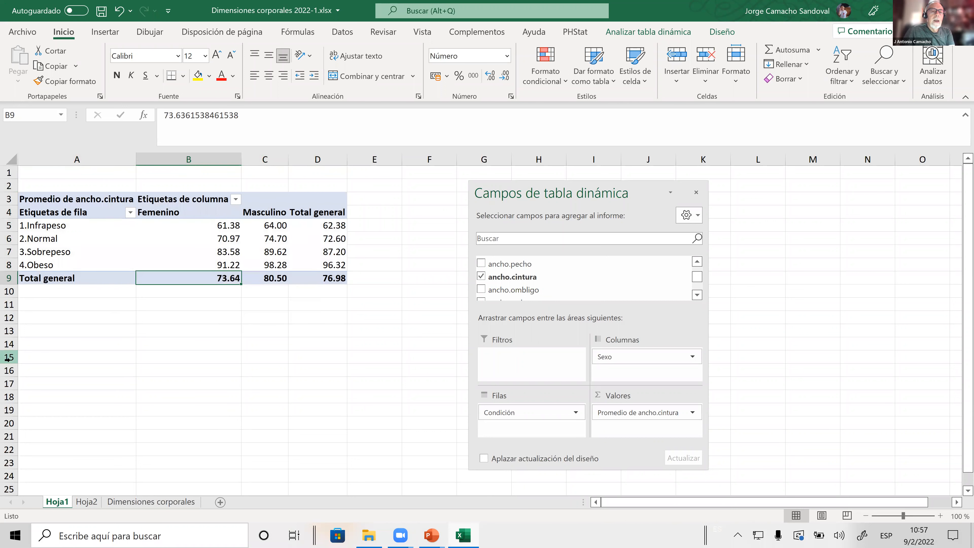
pyautogui.click(294, 280)
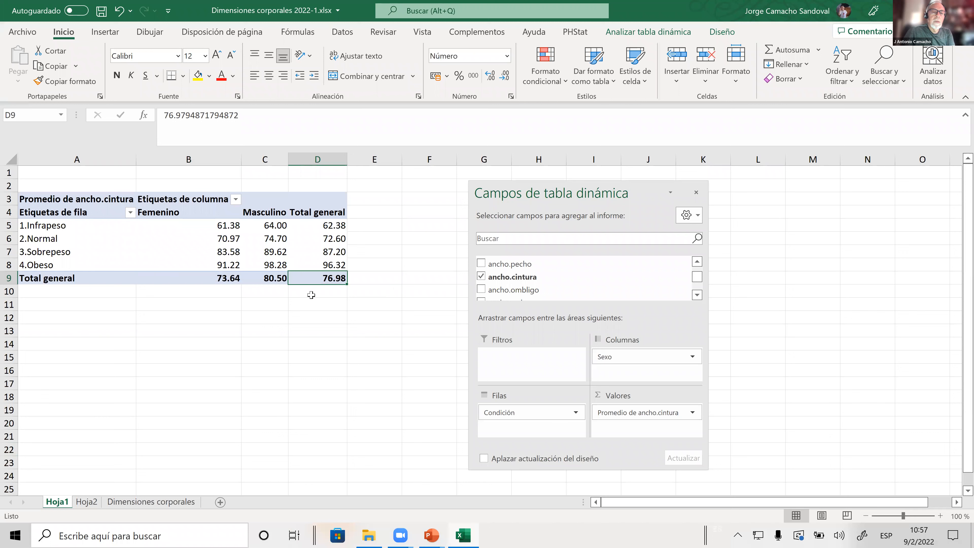
pyautogui.click(265, 280)
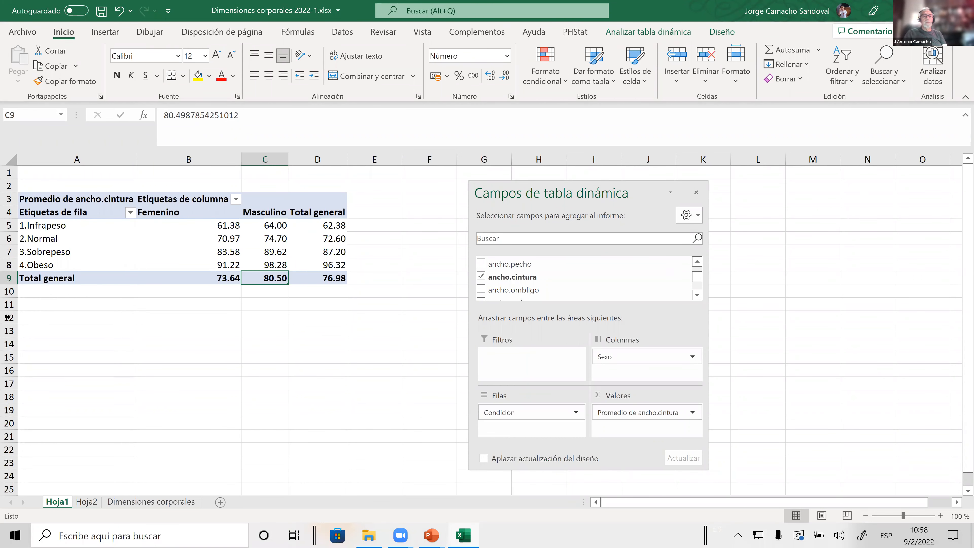
# Step: Copy the pivot table range A4:D9 from Hoja1 and paste it on Hoja2 starting at B22
pyautogui.moveTo(66, 211); pyautogui.dragTo(325, 275)
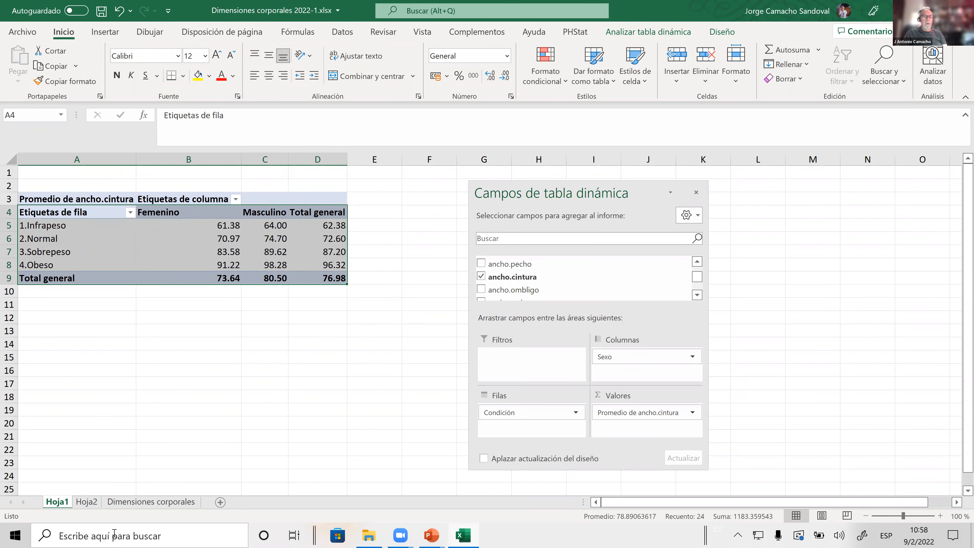
pyautogui.hotkey('ctrl', 'c')
pyautogui.click(87, 502)
pyautogui.click(117, 479)
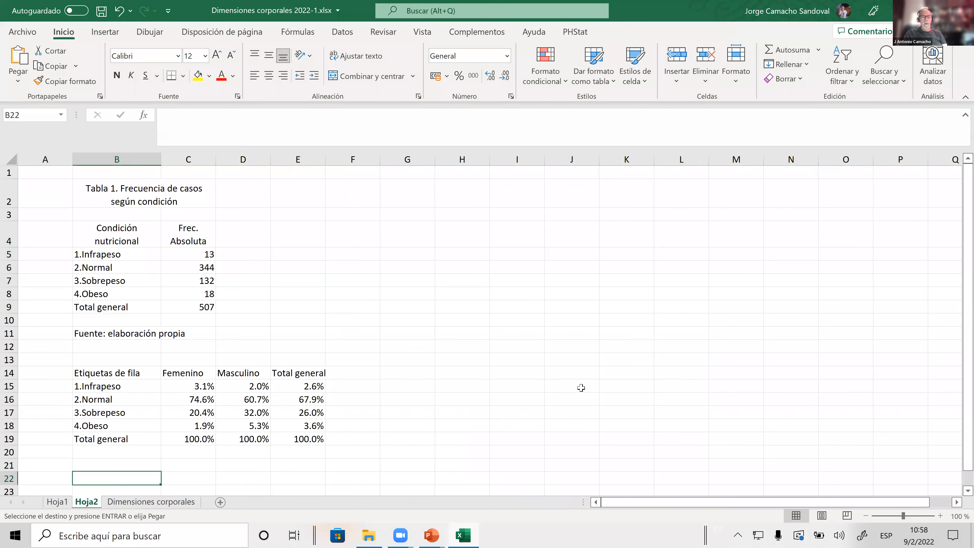
pyautogui.hotkey('ctrl', 'v')
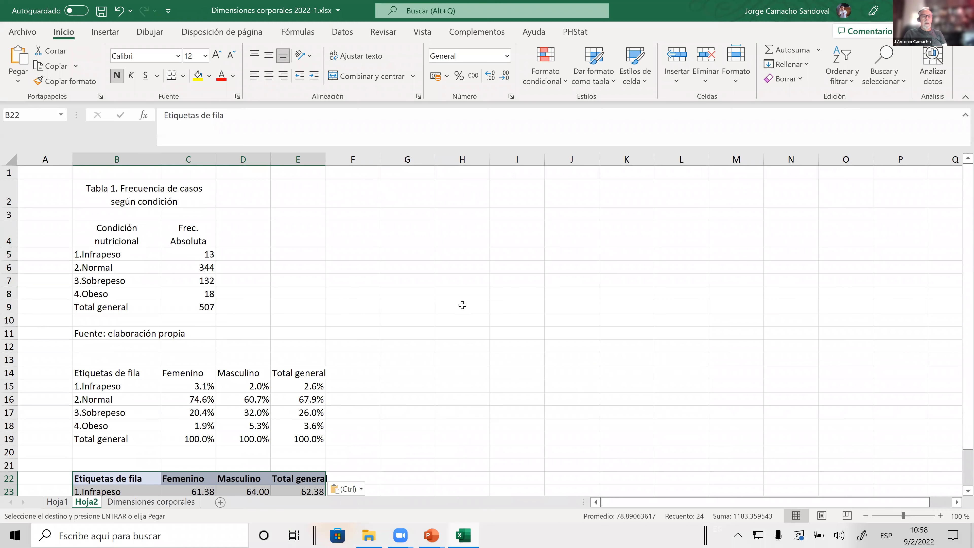
pyautogui.scroll(-2, 463, 306)
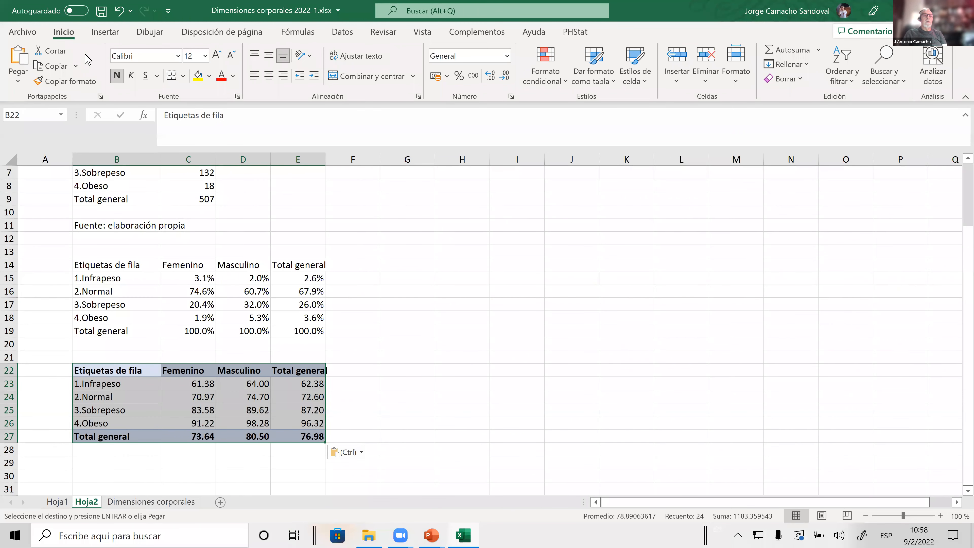
# Step: Paste the copied averages table again as values only over B22:E27 on Hoja2
pyautogui.click(18, 82)
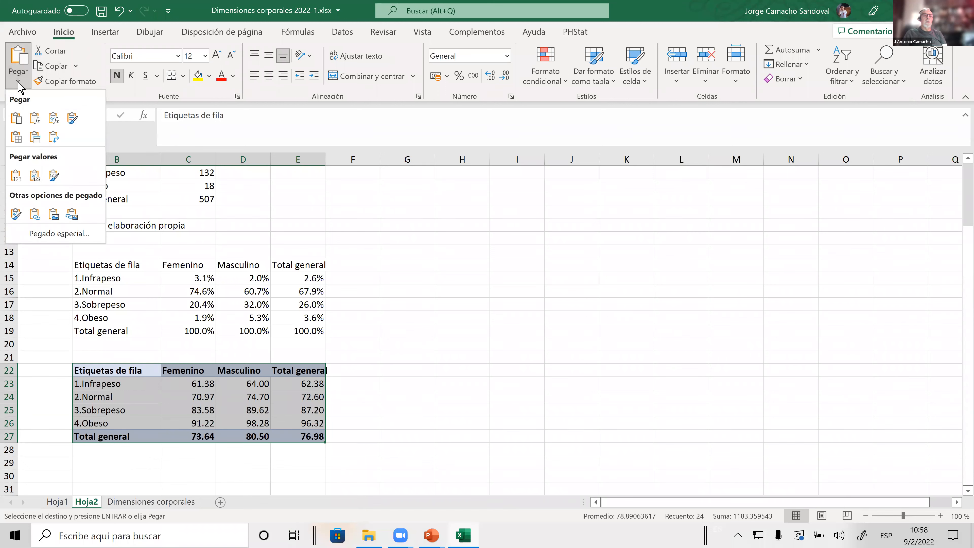
pyautogui.click(16, 175)
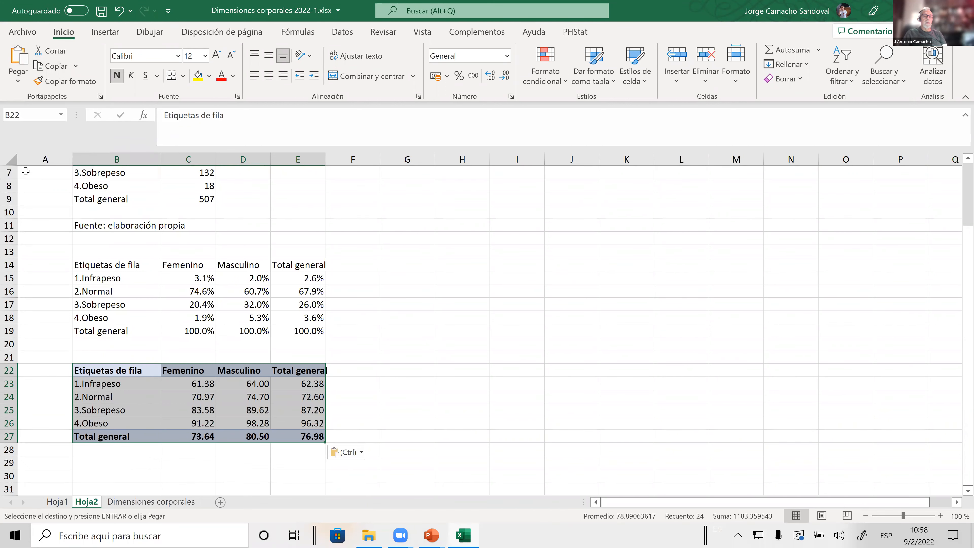
pyautogui.click(545, 396)
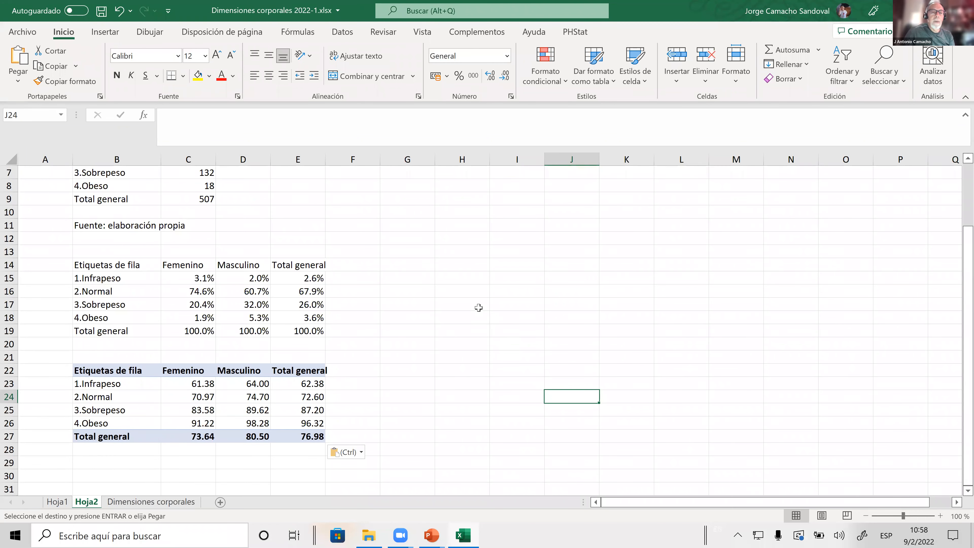
pyautogui.scroll(1, 478, 308)
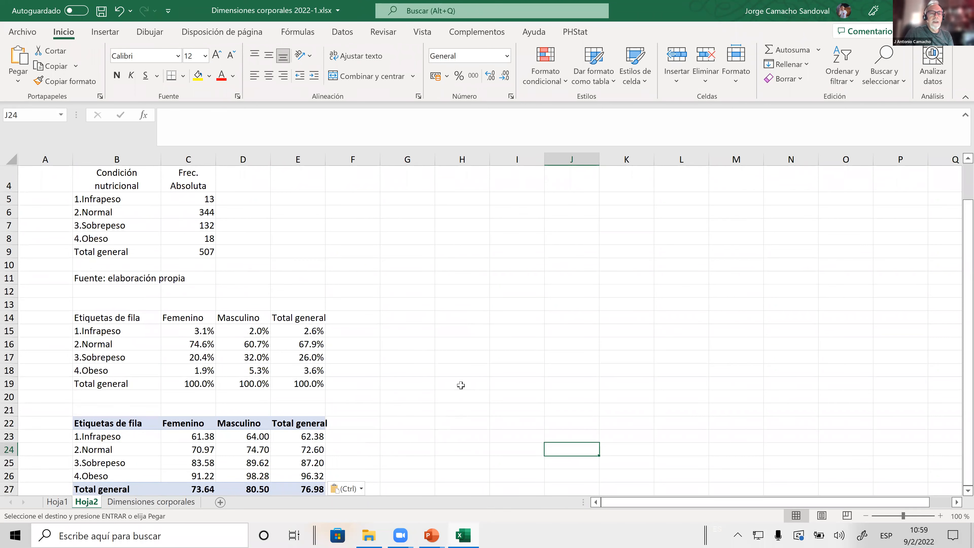
pyautogui.scroll(-2, 461, 385)
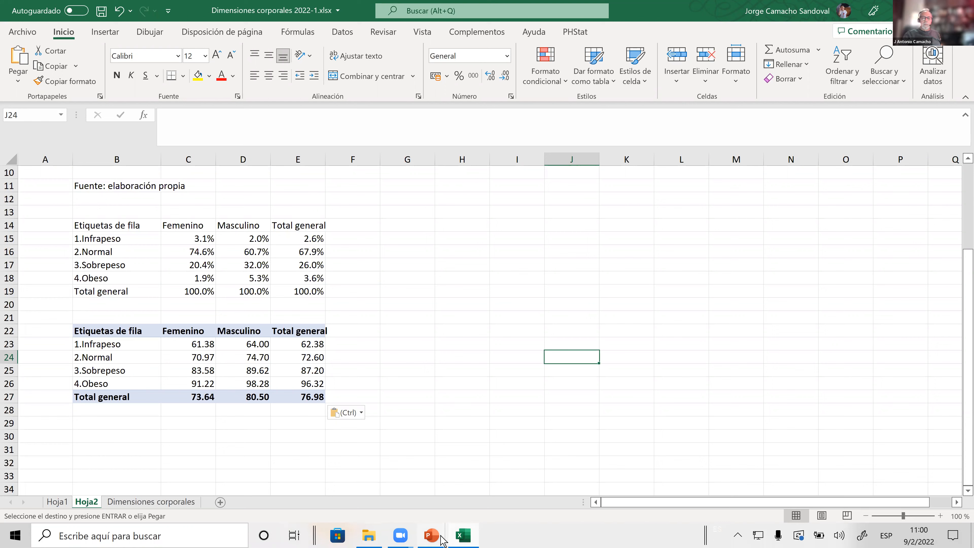
# Step: Switch to the PowerPoint slide show and go through the example slides on the frequency table of condición nutricional
pyautogui.moveTo(429, 539)
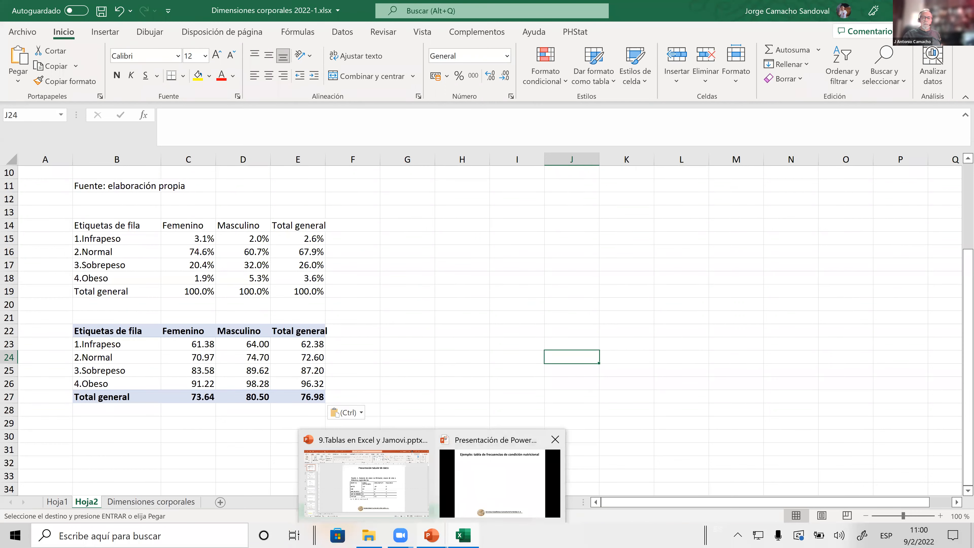
pyautogui.click(487, 477)
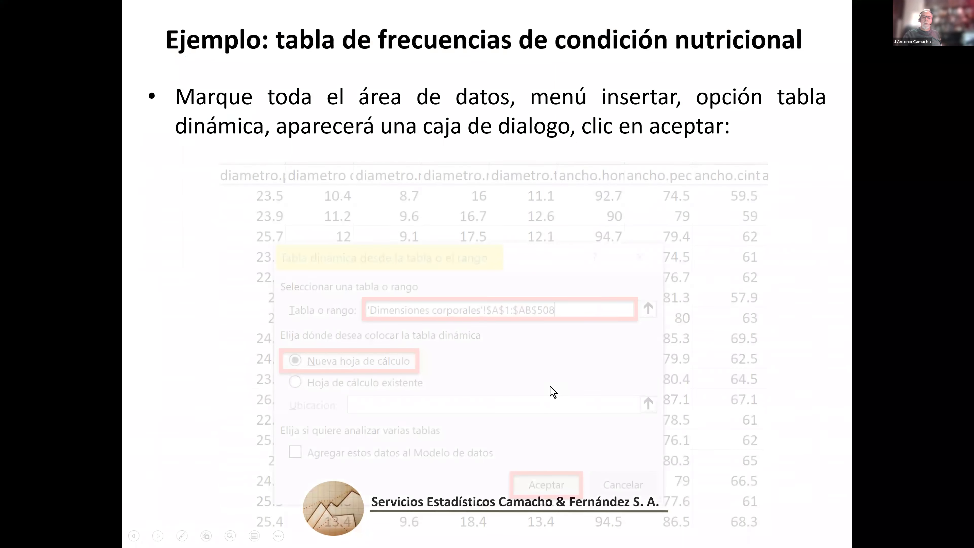
pyautogui.click(705, 377)
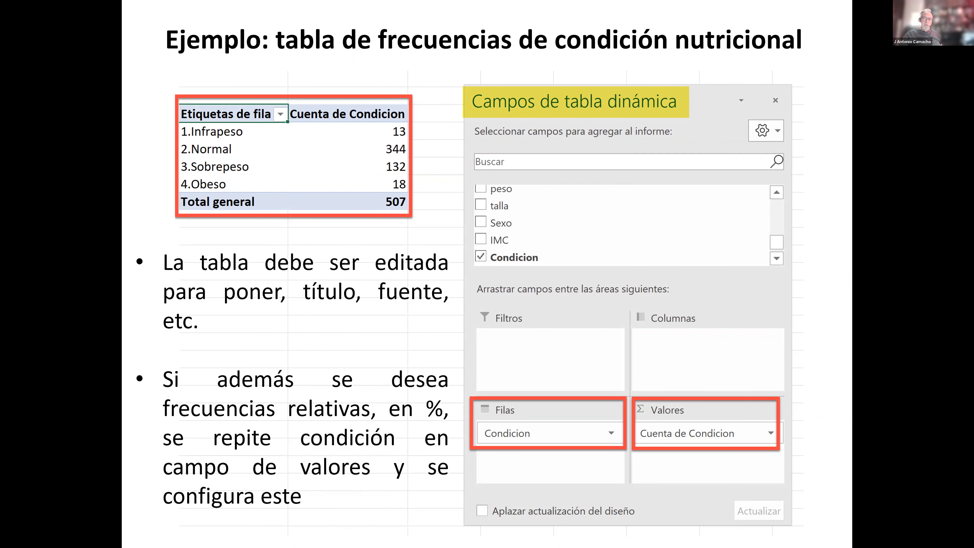
pyautogui.press('Right')
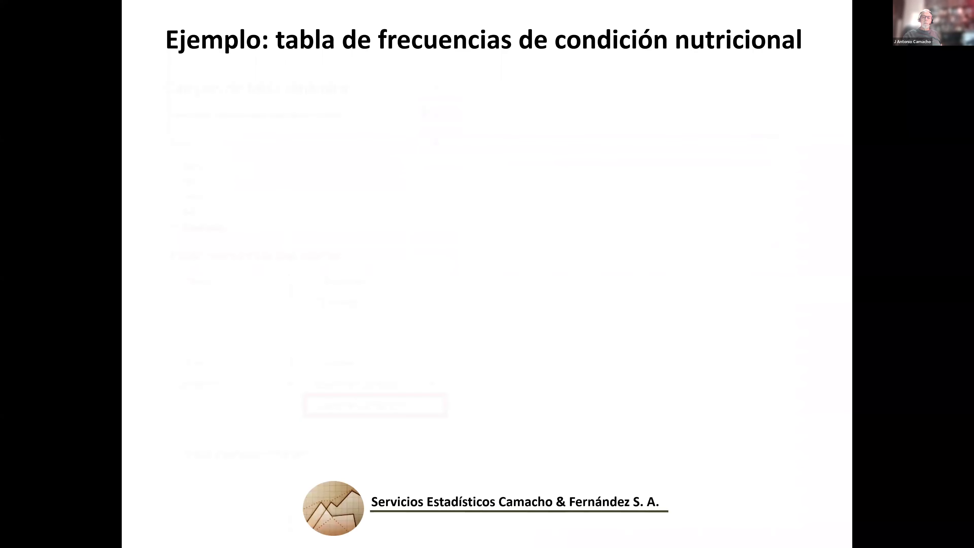
pyautogui.press('Right')
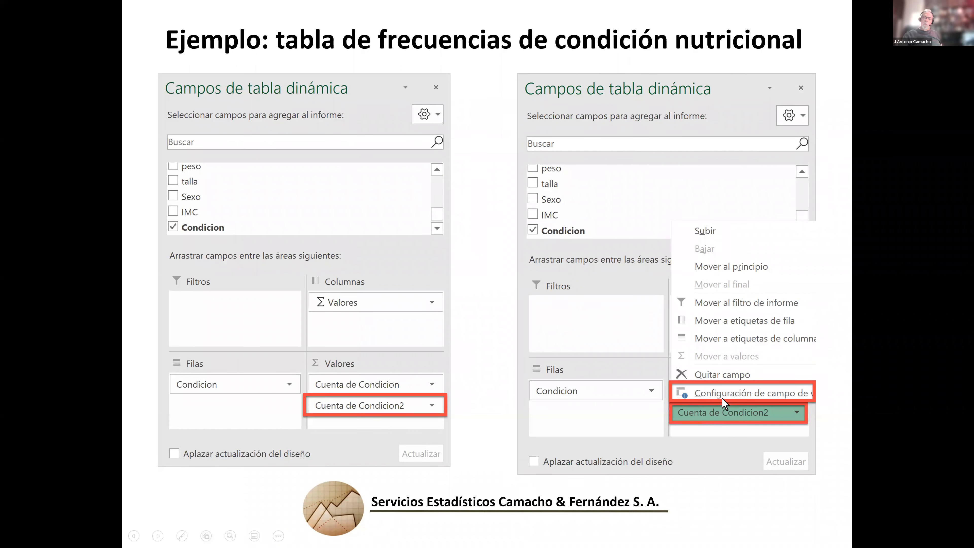
pyautogui.click(669, 451)
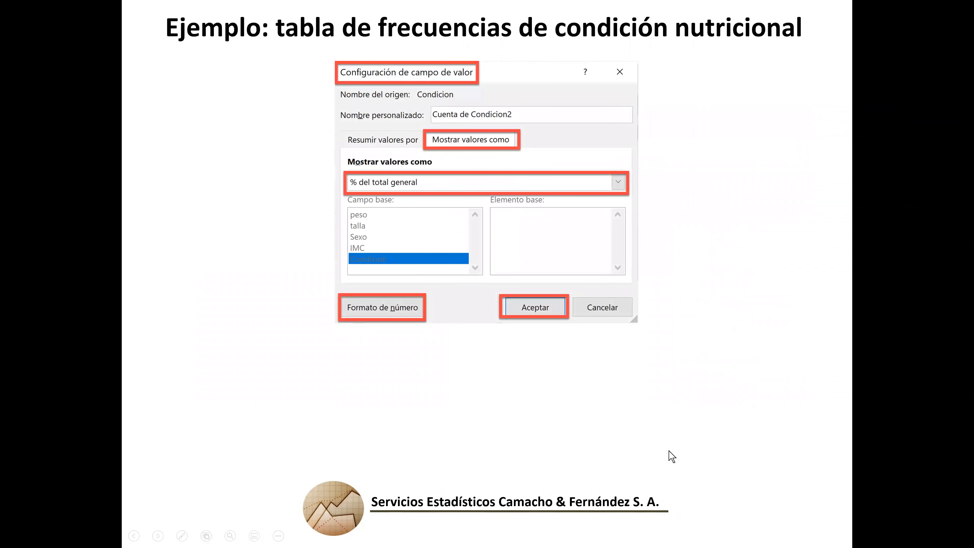
pyautogui.click(669, 451)
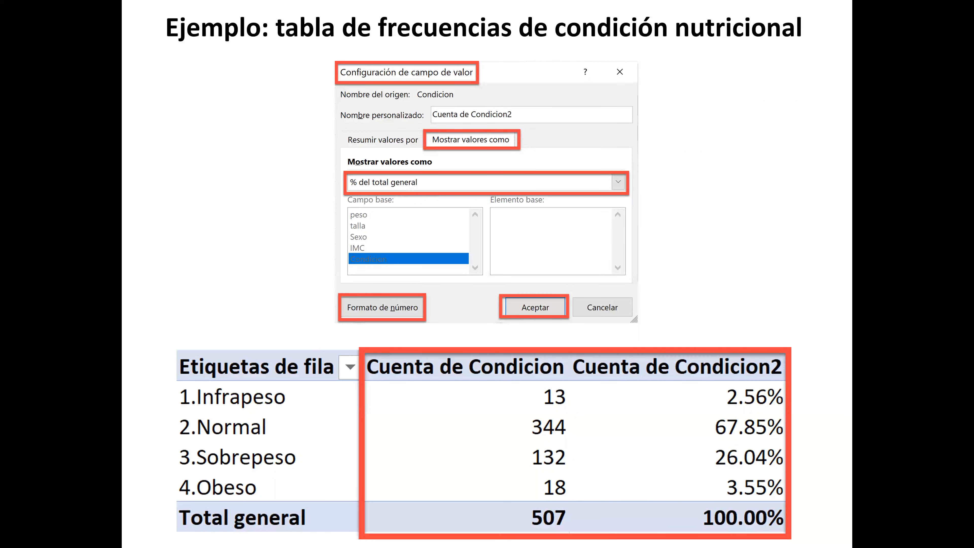
pyautogui.press('Right')
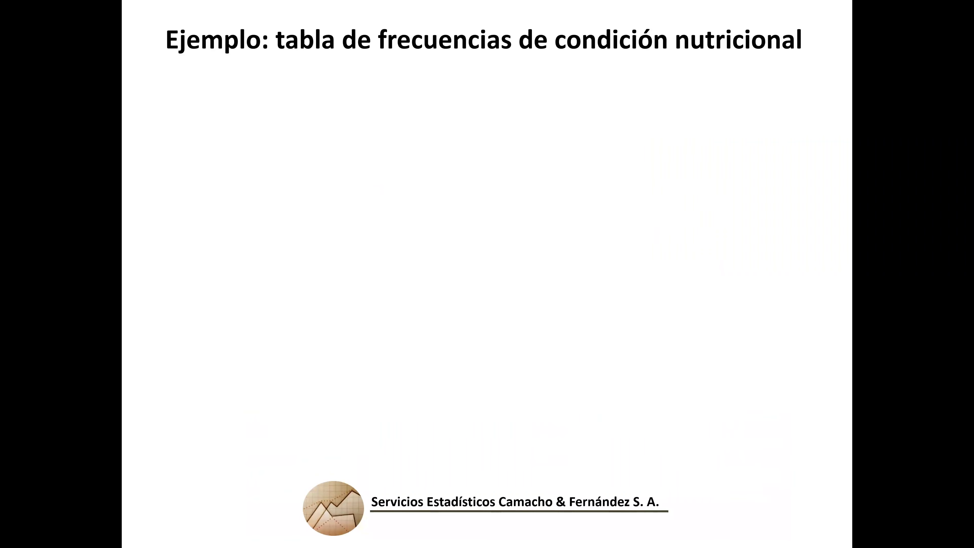
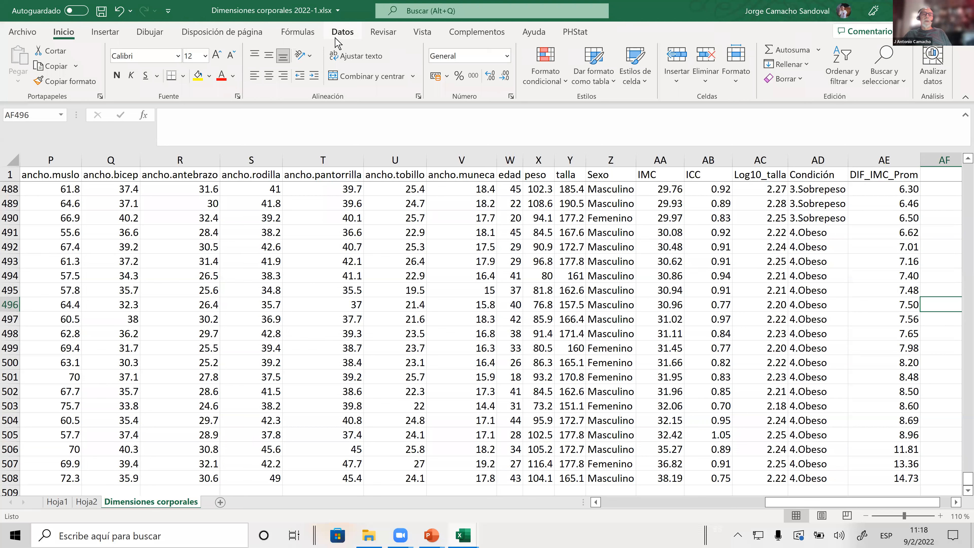
pyautogui.click(342, 33)
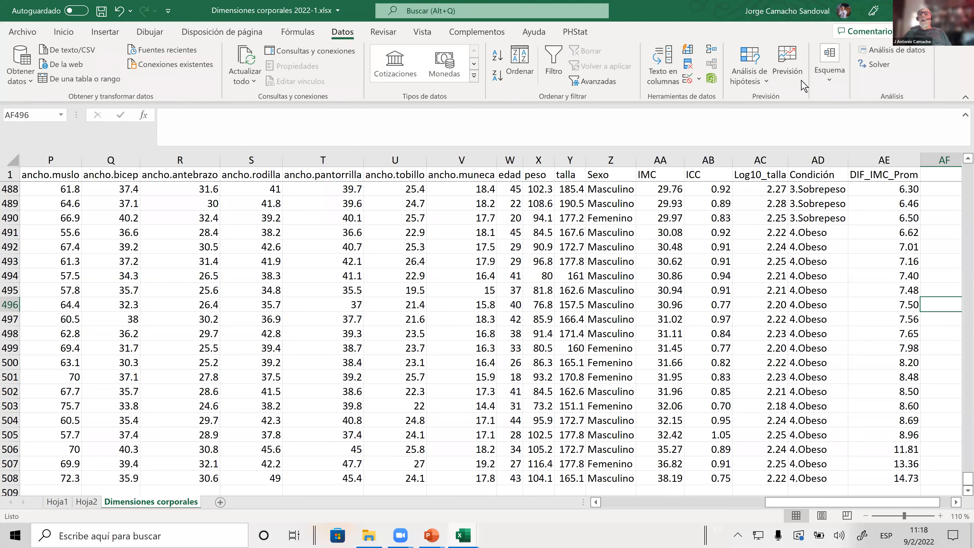
pyautogui.click(888, 51)
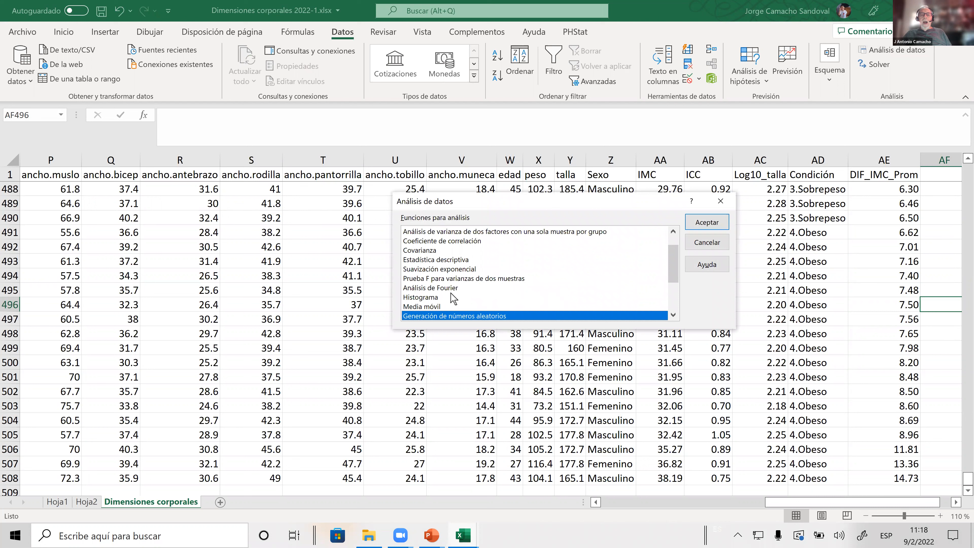
pyautogui.click(429, 260)
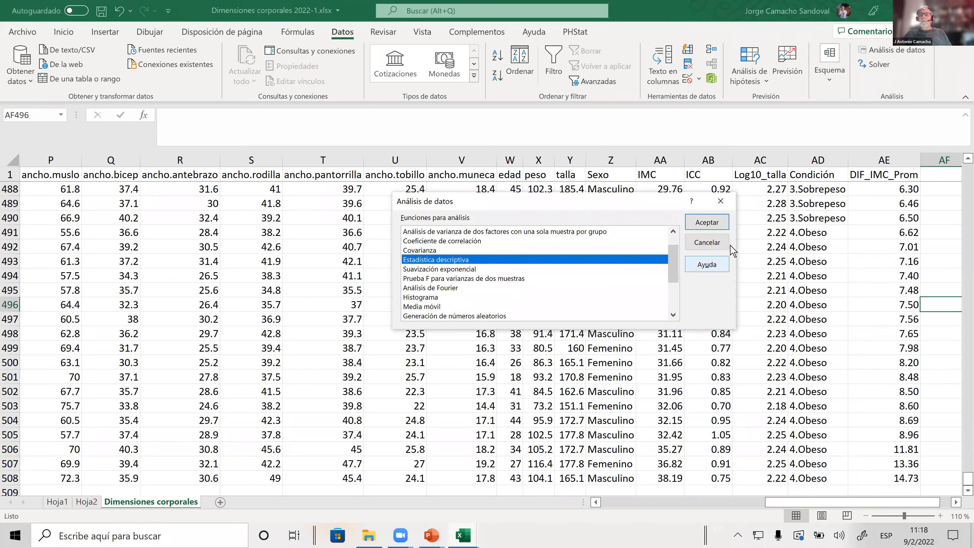
pyautogui.click(709, 230)
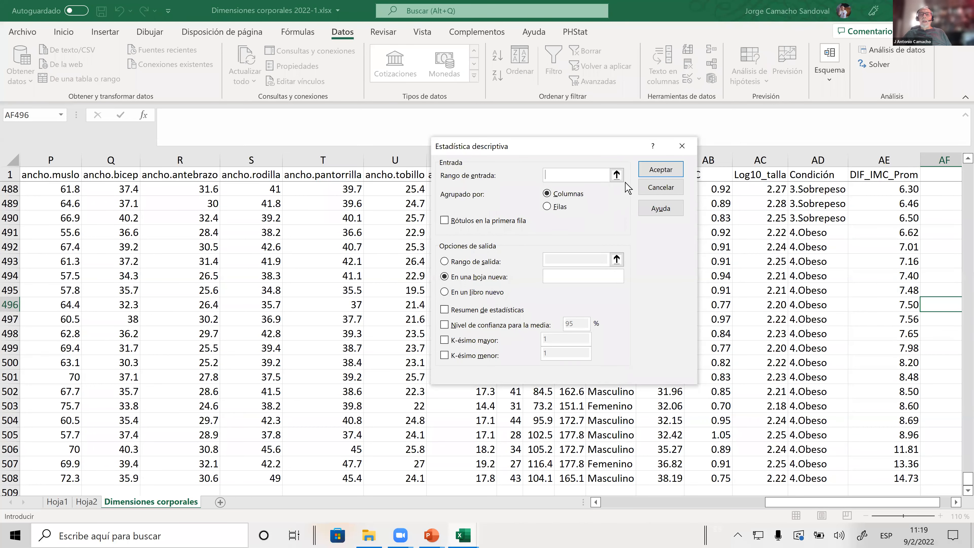
pyautogui.click(617, 175)
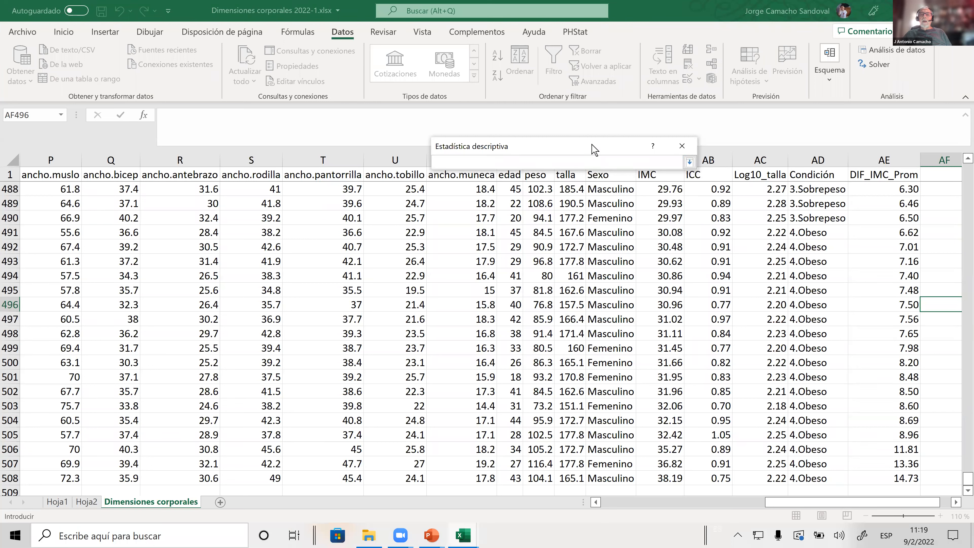
pyautogui.moveTo(593, 146); pyautogui.dragTo(603, 119)
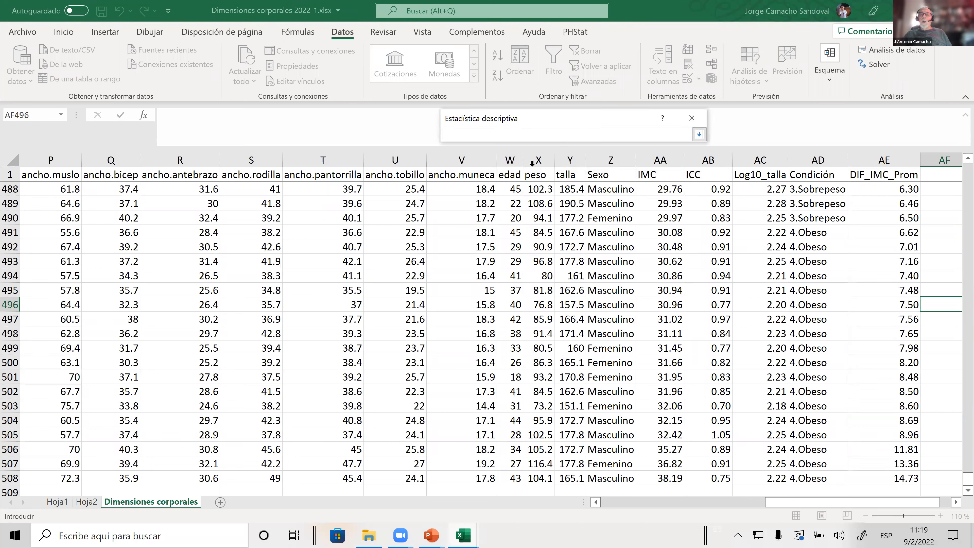
pyautogui.moveTo(667, 172); pyautogui.dragTo(658, 530)
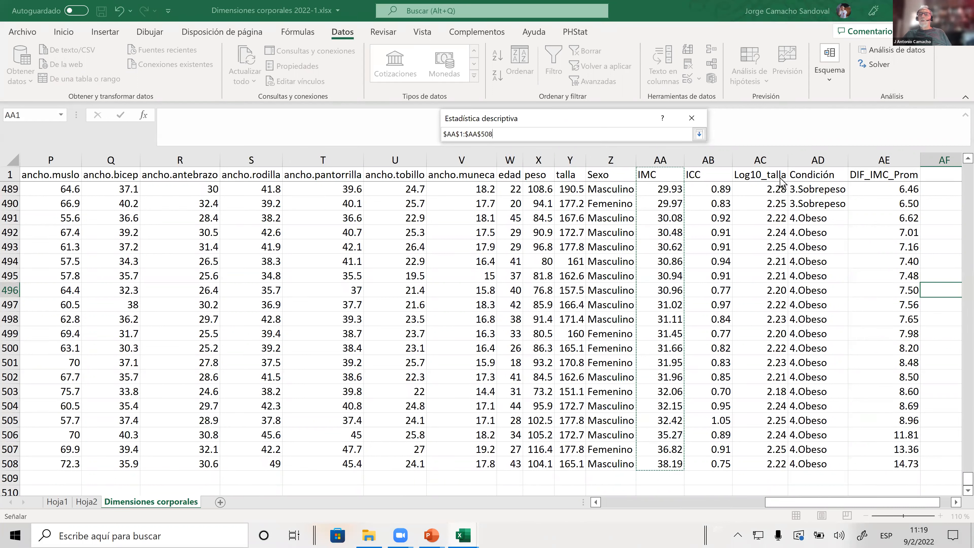
pyautogui.click(699, 135)
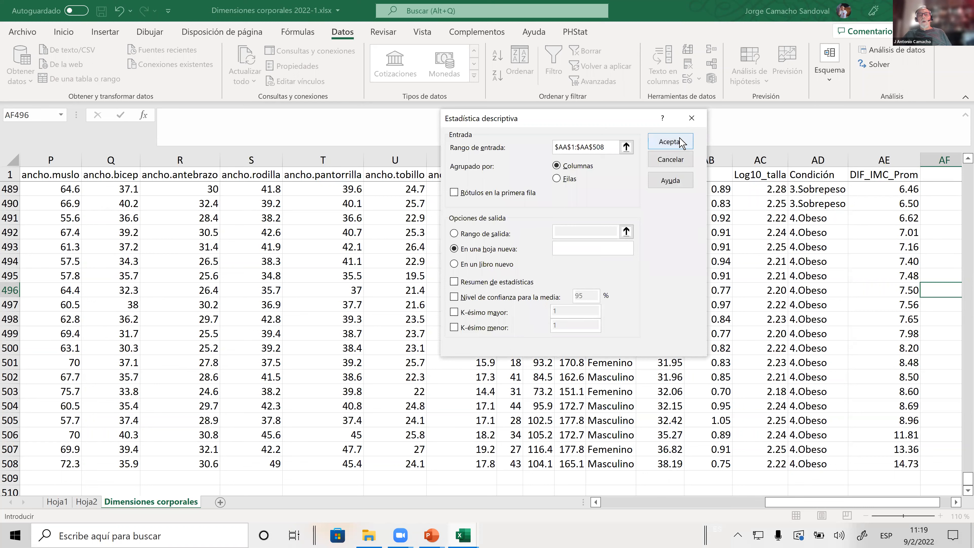
pyautogui.click(669, 161)
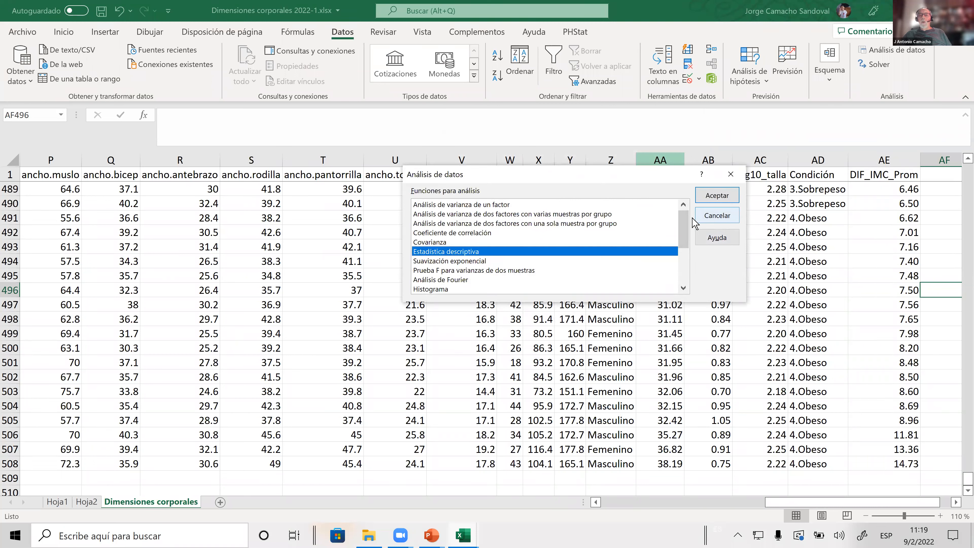
# Step: Start the Estadística descriptiva analysis and set its input range to the IMC column with header, $AA$1:$AA$508
pyautogui.click(715, 197)
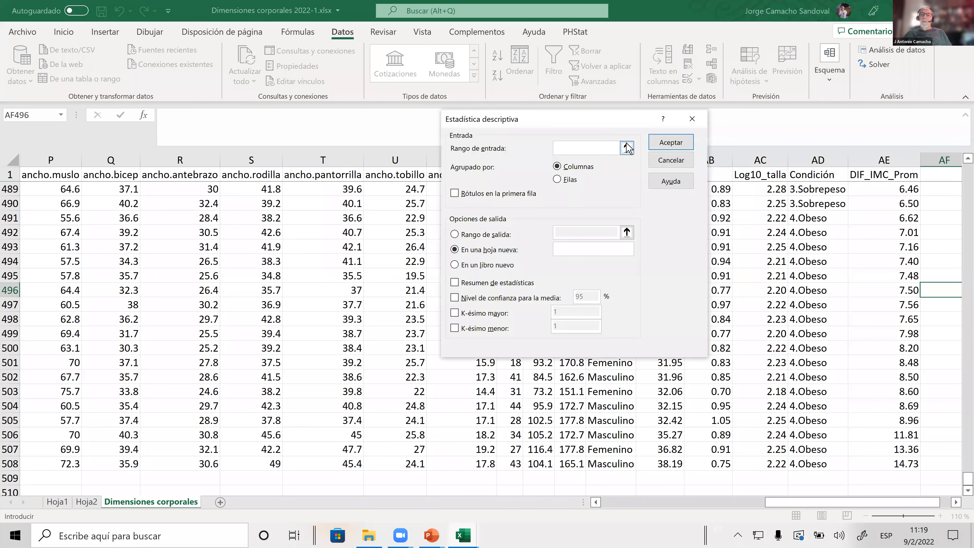
pyautogui.click(627, 148)
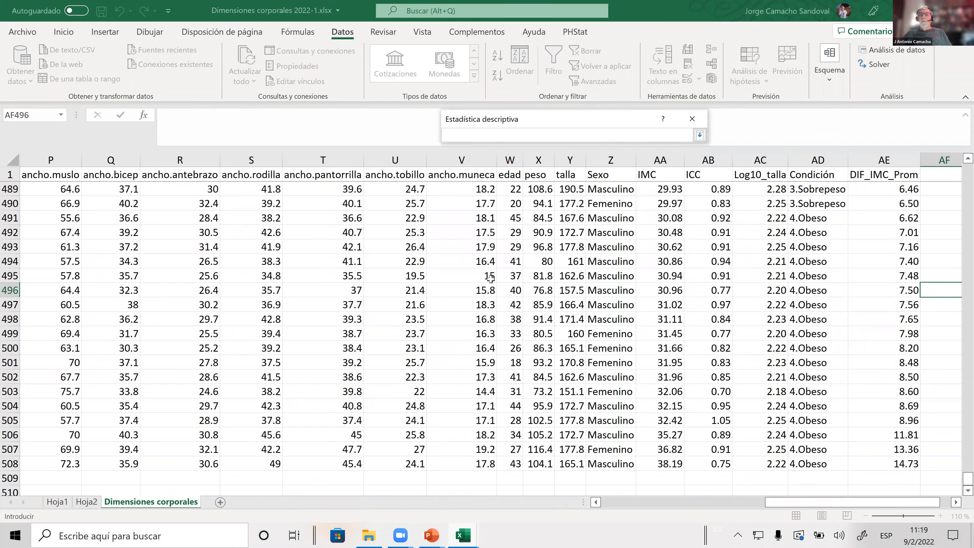
pyautogui.click(660, 171)
pyautogui.moveTo(654, 440)
pyautogui.mouseDown()
pyautogui.moveTo(649, 534)
pyautogui.moveTo(664, 455)
pyautogui.mouseUp()
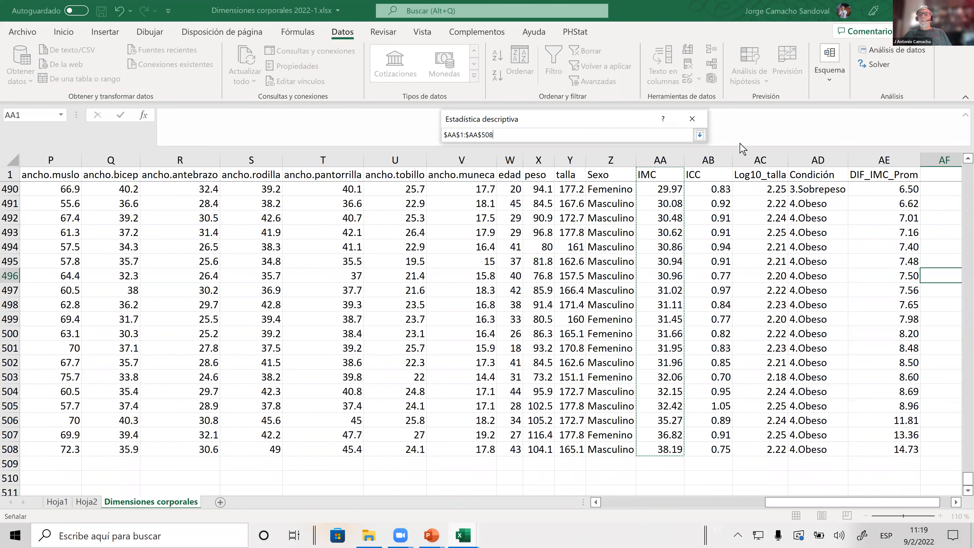
pyautogui.click(699, 136)
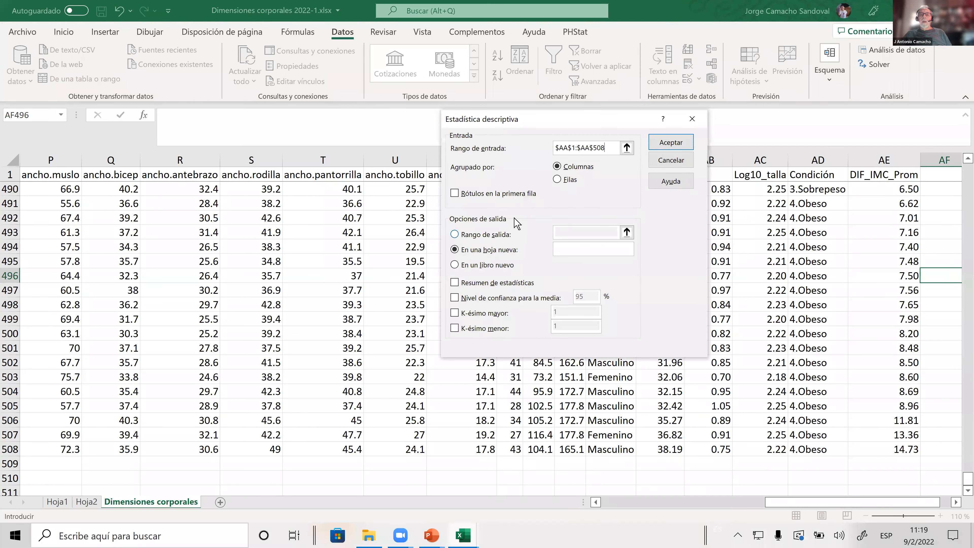
# Step: Treat the first row as labels, include the Resumen de estadísticas, and generate the IMC output on a new sheet
pyautogui.click(454, 194)
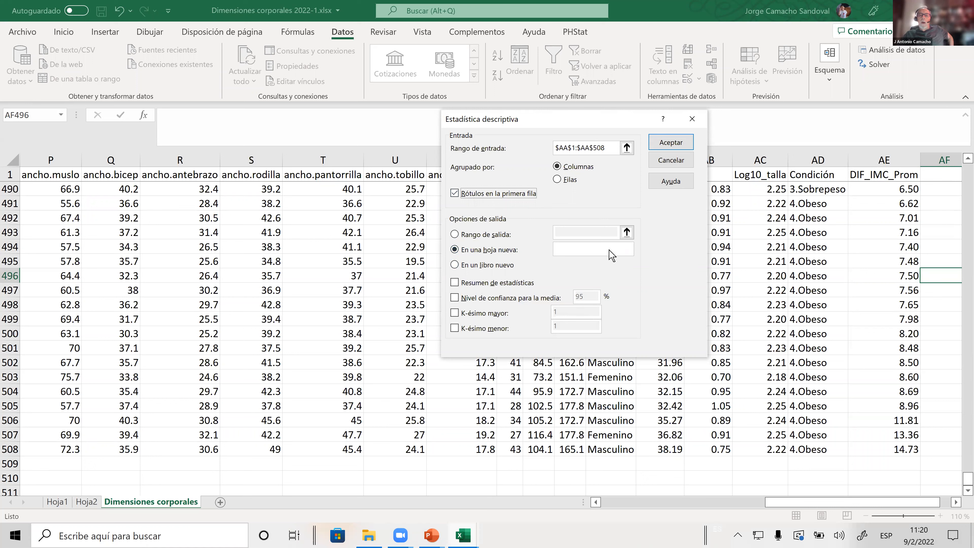
pyautogui.click(453, 283)
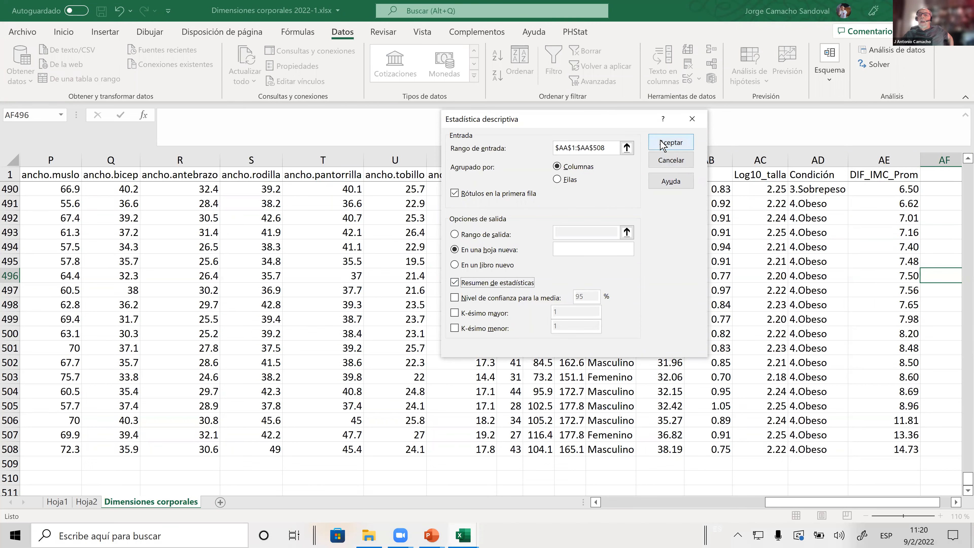
pyautogui.click(670, 142)
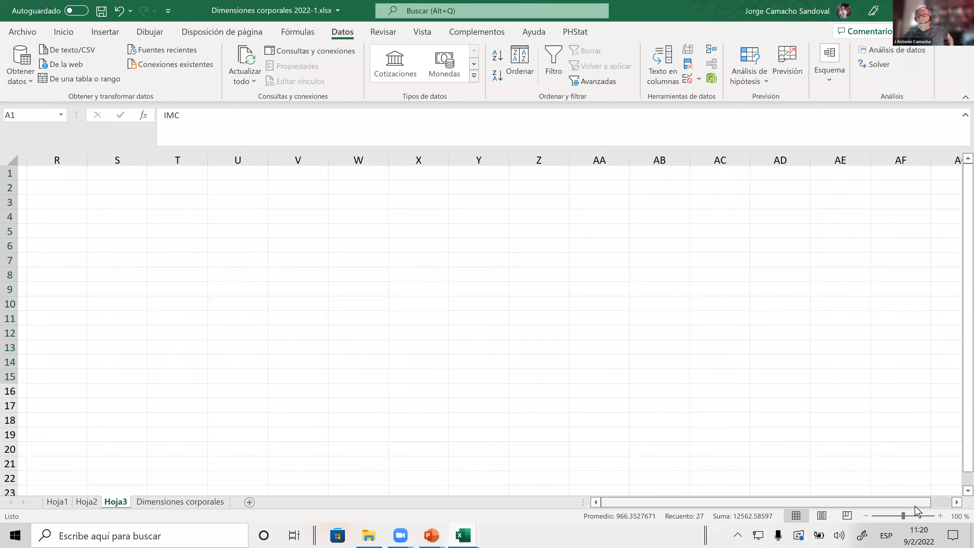
# Step: Bring the IMC statistics table into view and autofit column A to its statistic names
pyautogui.moveTo(914, 503); pyautogui.dragTo(893, 503)
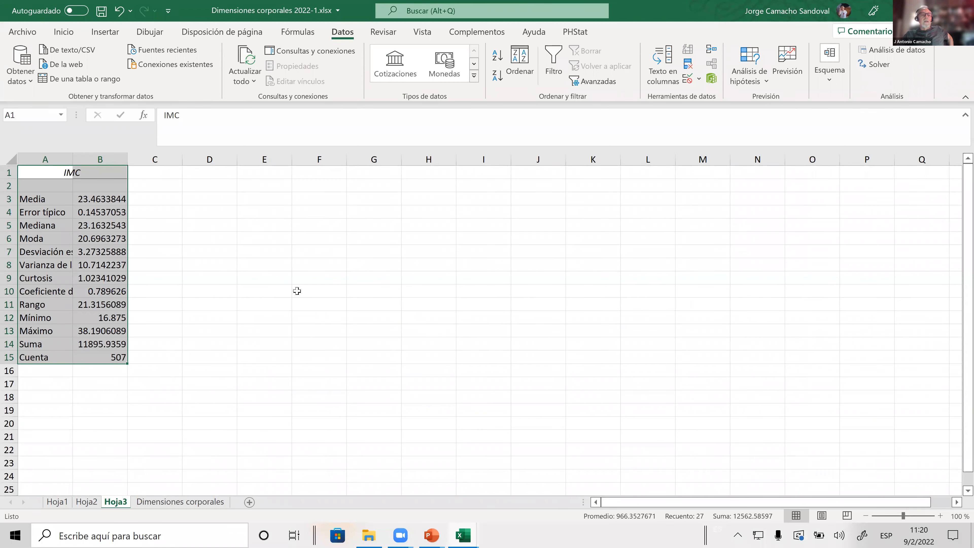
pyautogui.click(275, 290)
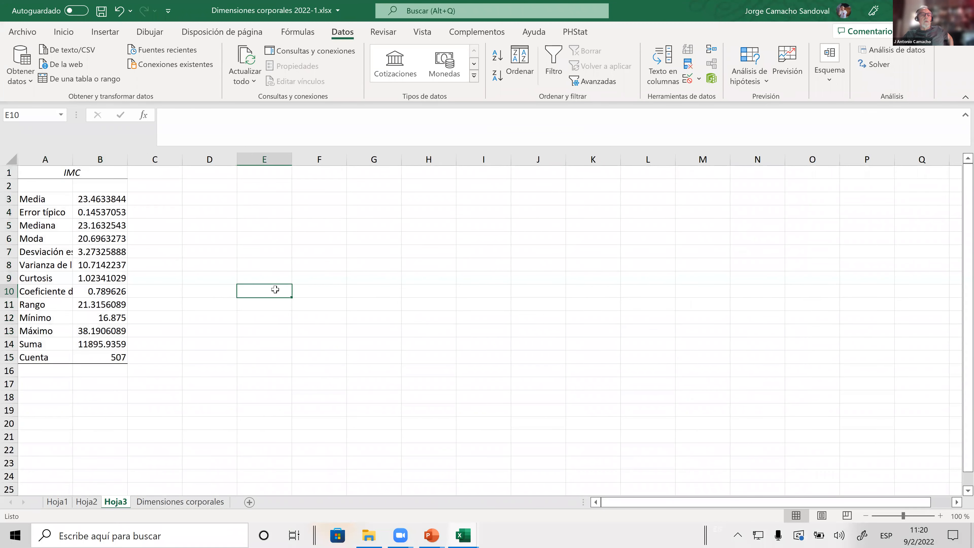
pyautogui.doubleClick(78, 162)
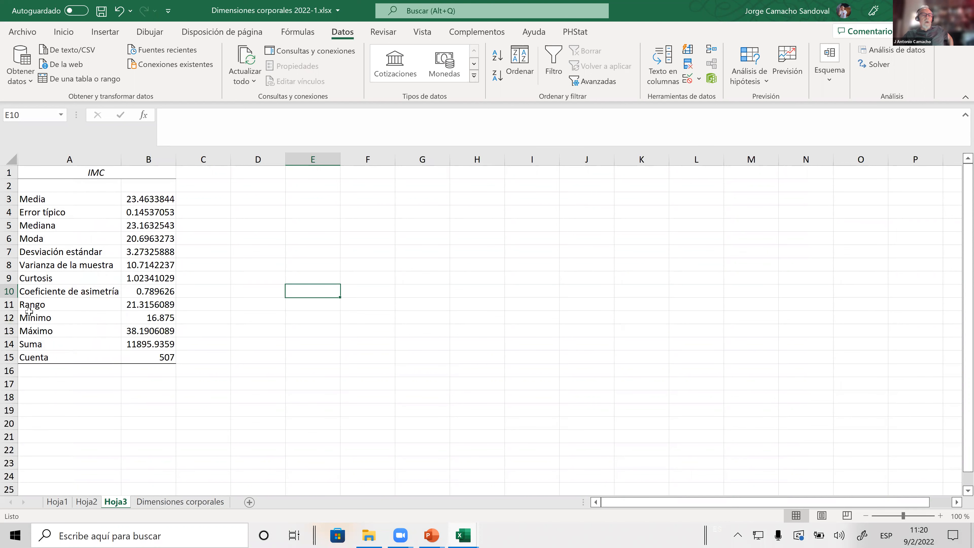
# Step: Highlight the Rango, Mínimo and Máximo rows, A11:B13, with yellow fill
pyautogui.click(31, 330)
pyautogui.moveTo(134, 329); pyautogui.dragTo(148, 308)
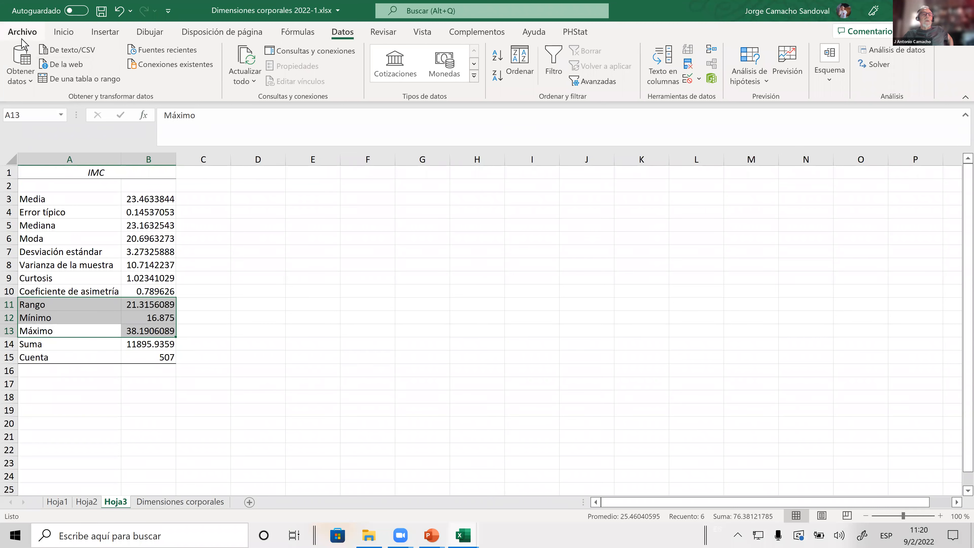
pyautogui.click(62, 33)
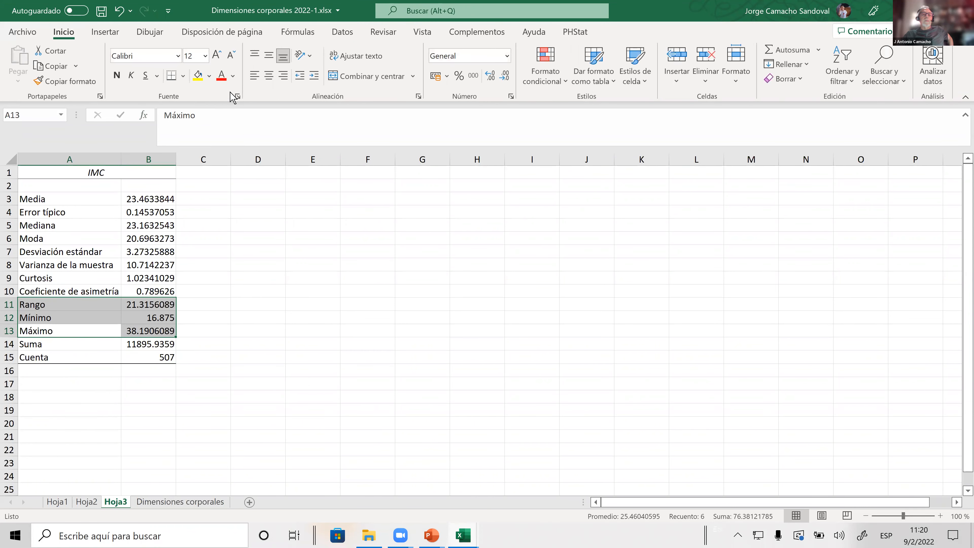
pyautogui.click(198, 76)
pyautogui.click(282, 316)
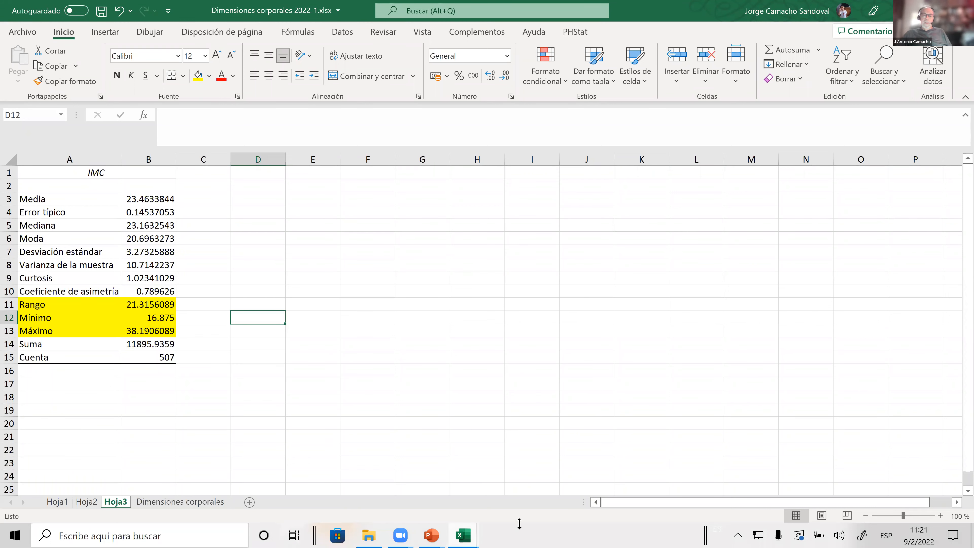
# Step: Switch to the PowerPoint slide show to examine the interval width calculation, and return to the Excel workbook
pyautogui.moveTo(432, 534)
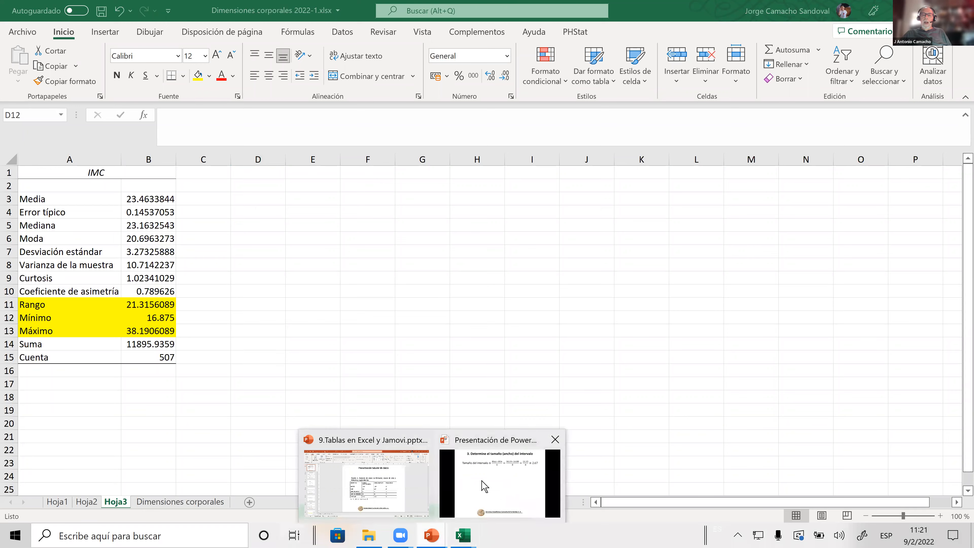
pyautogui.click(495, 453)
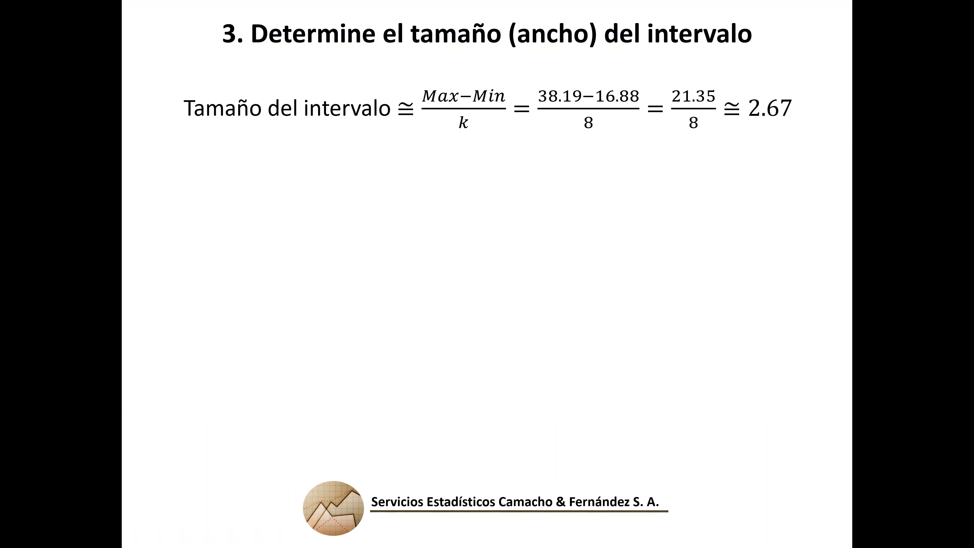
pyautogui.hotkey('alt', 'Tab')
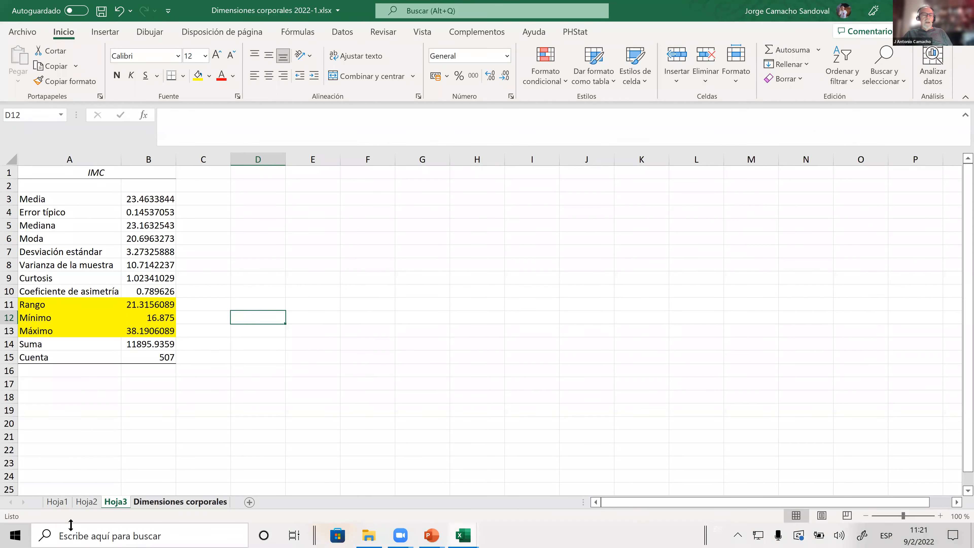
# Step: On the Dimensiones corporales sheet, reopen Estadística descriptiva and reselect the IMC range $AA$1:$AA$508 as input
pyautogui.hotkey('ctrl', 'pagedown')
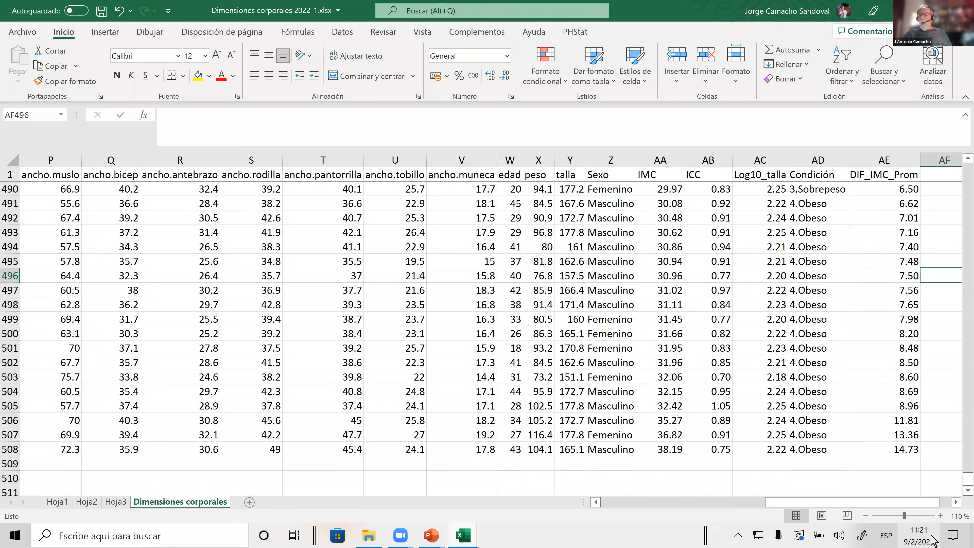
pyautogui.moveTo(968, 480); pyautogui.dragTo(964, 138)
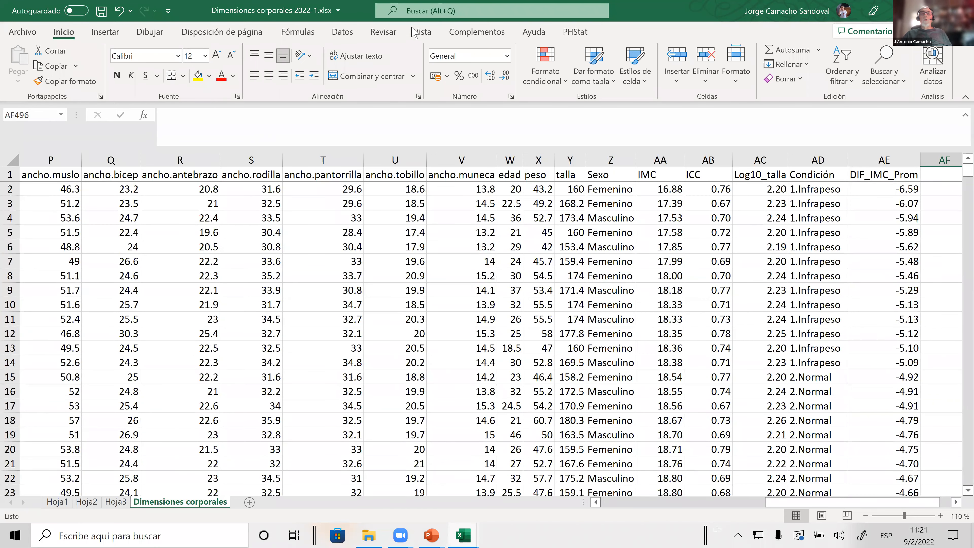
pyautogui.click(344, 33)
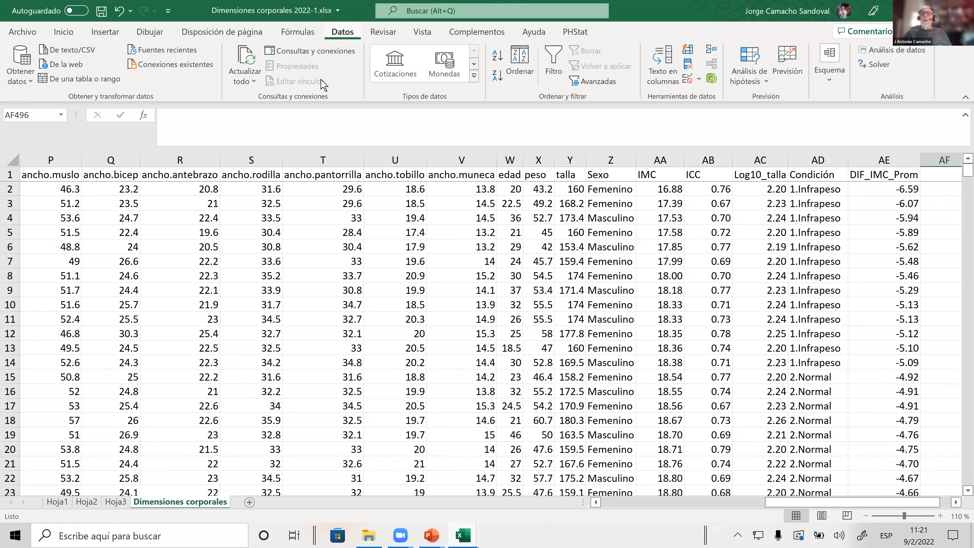
pyautogui.click(888, 49)
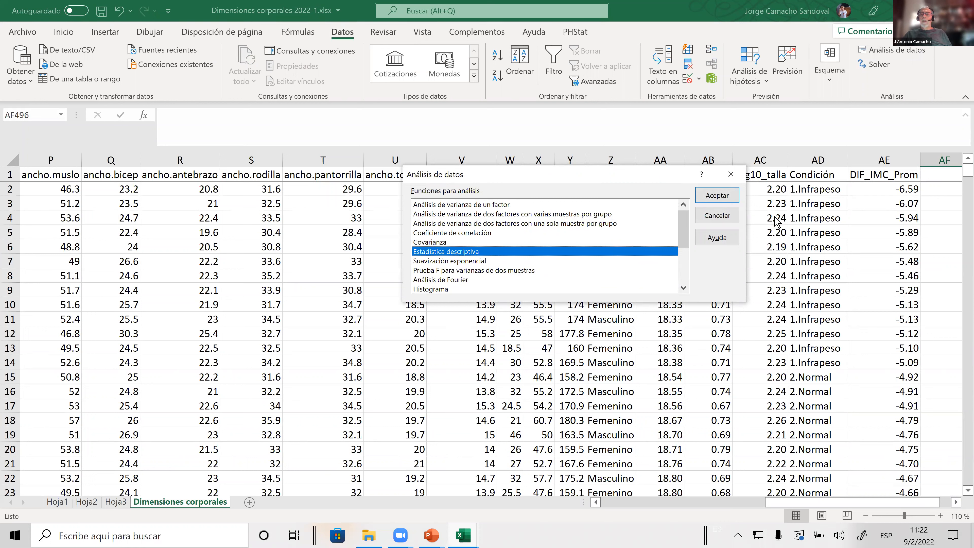
pyautogui.click(714, 197)
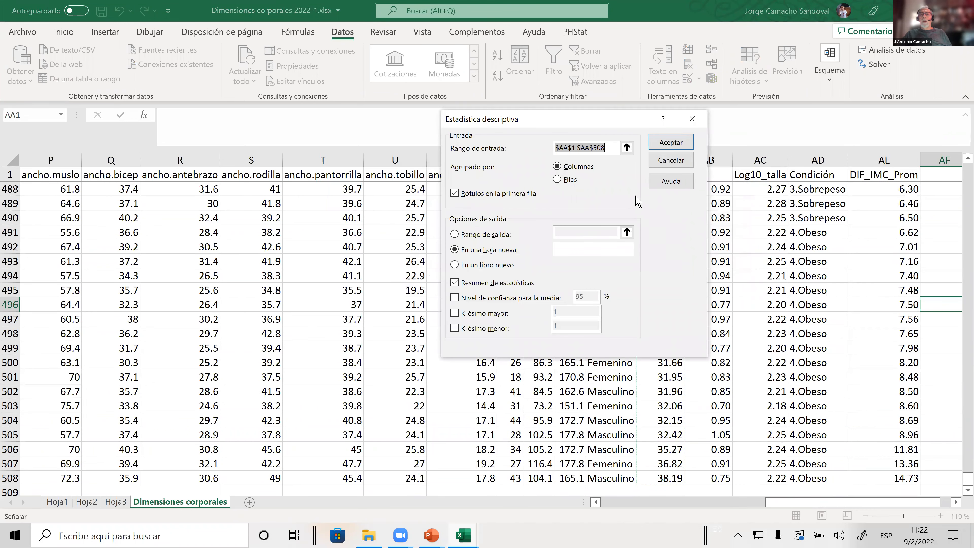
pyautogui.click(629, 148)
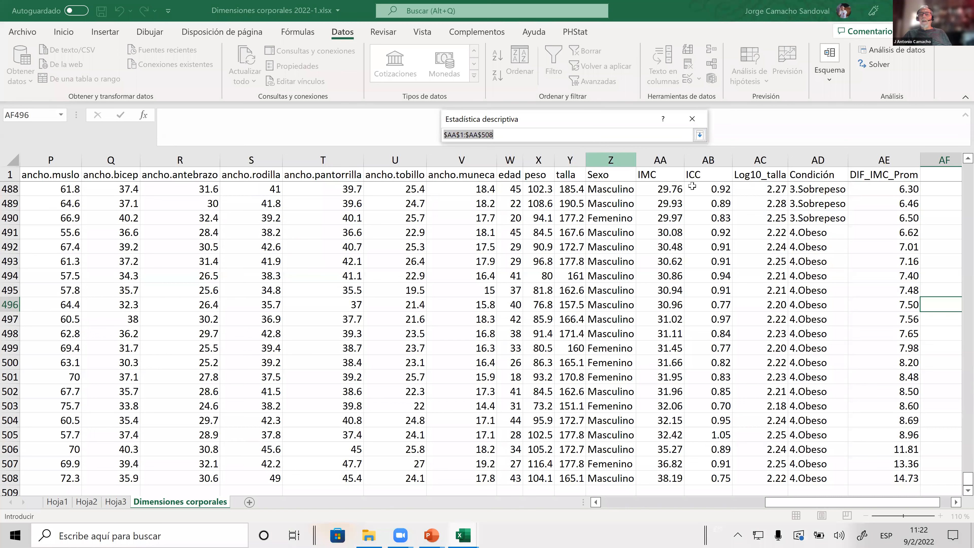
pyautogui.click(651, 173)
pyautogui.moveTo(652, 175); pyautogui.dragTo(660, 464)
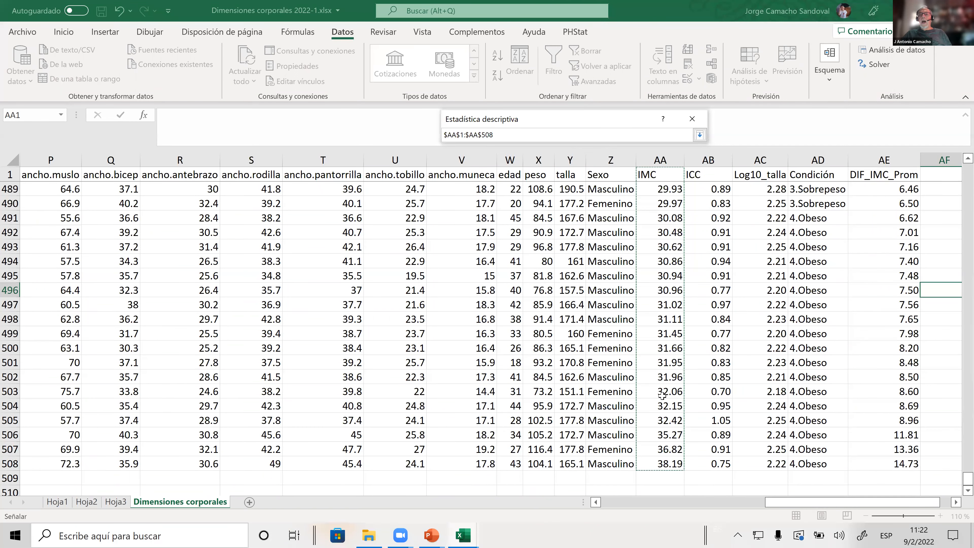
pyautogui.click(700, 135)
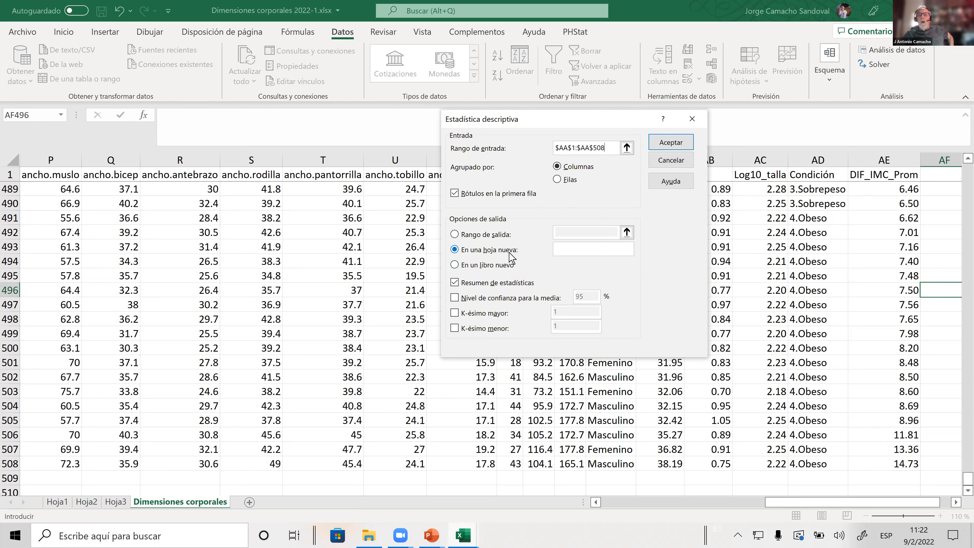
# Step: Keep Resumen de estadísticas enabled and generate the IMC descriptive statistics again on another new sheet
pyautogui.click(455, 284)
pyautogui.click(456, 284)
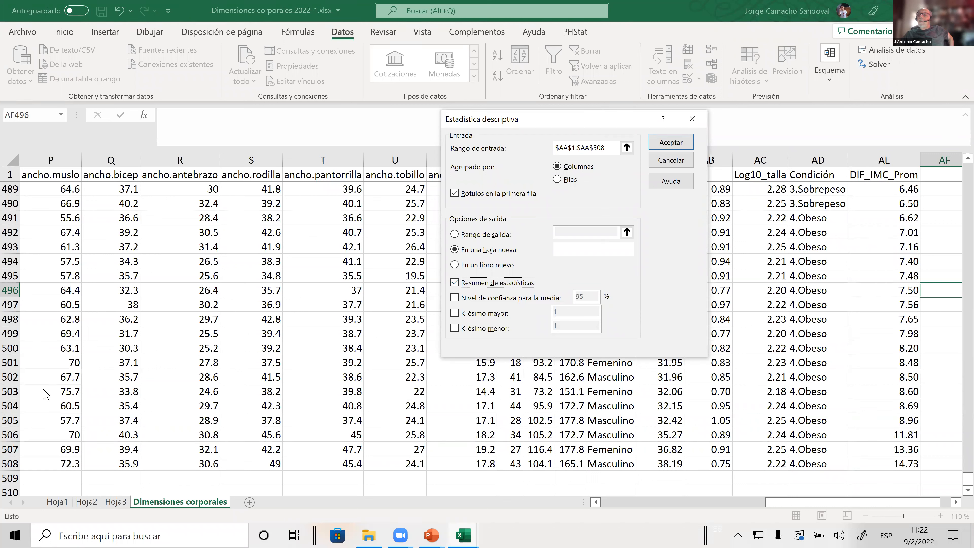
pyautogui.click(679, 144)
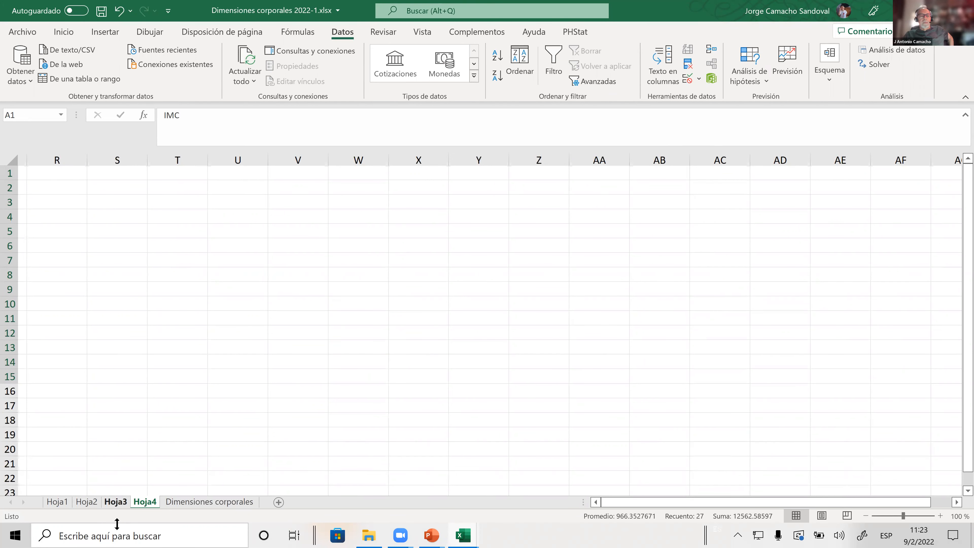
# Step: Compare the IMC statistics on Hoja3 and Hoja4, and switch to the PowerPoint slide show to review the interval width calculation
pyautogui.hotkey('ctrl', 'pageup')
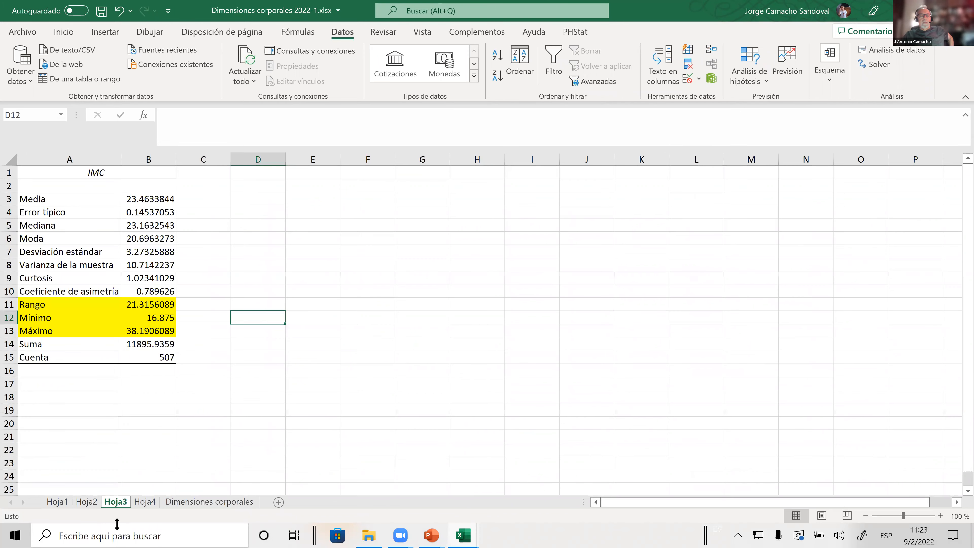
pyautogui.hotkey('ctrl', 'pagedown')
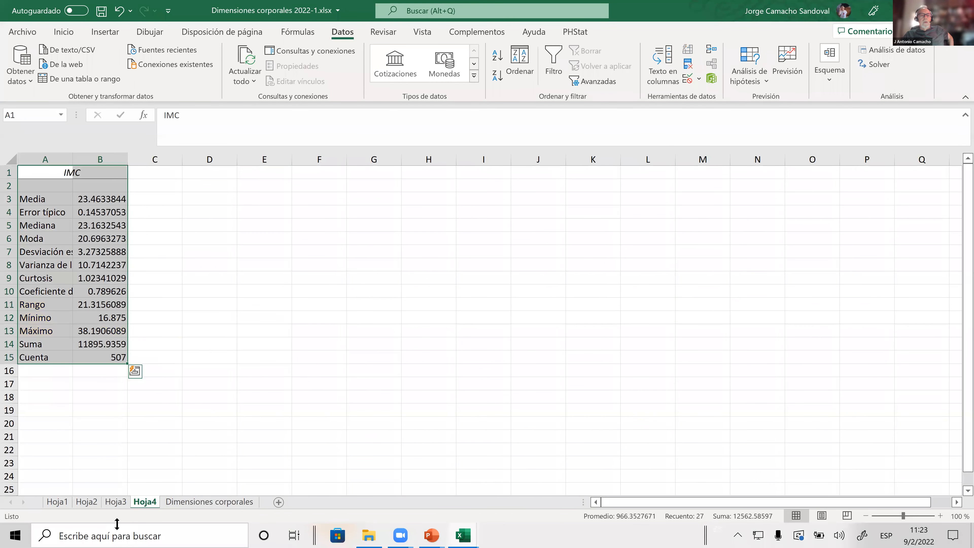
pyautogui.hotkey('ctrl', 'pageup')
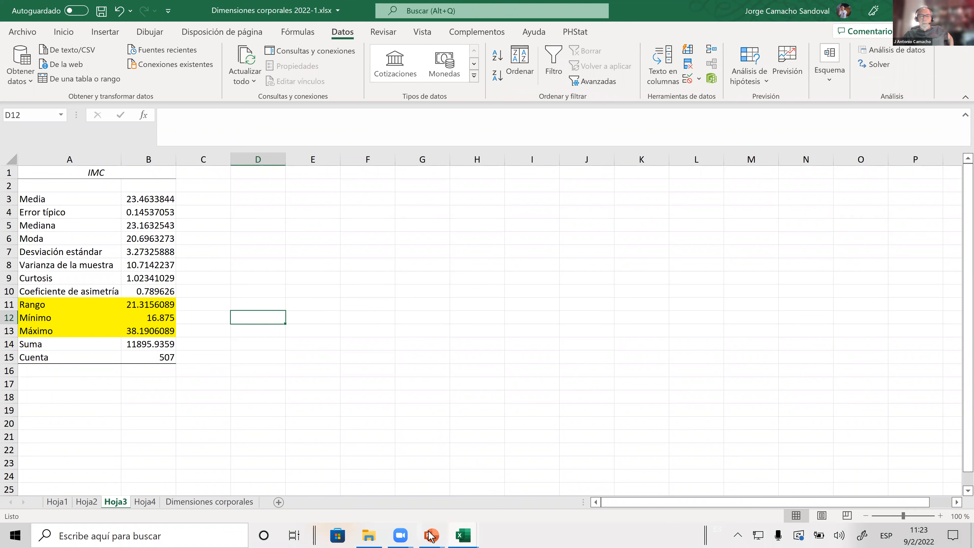
pyautogui.moveTo(430, 536)
pyautogui.click(477, 495)
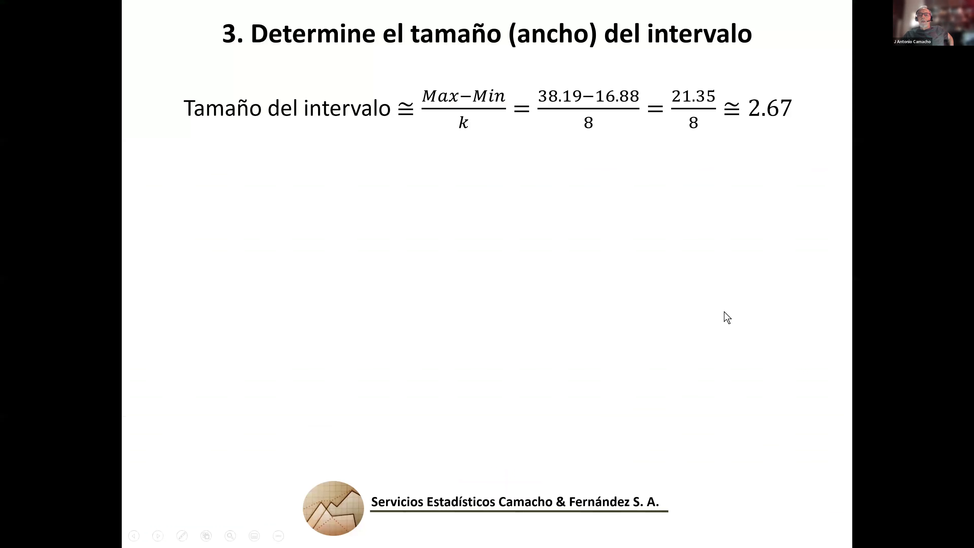
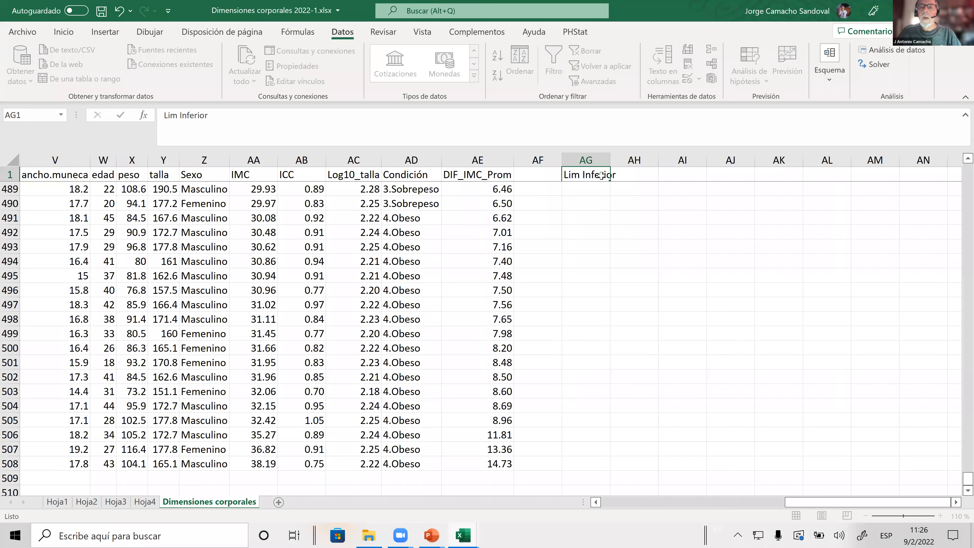
# Step: Enter the header Lím Superior in AH1 and fit the widths of columns AG and AH to their headers
pyautogui.doubleClick(610, 164)
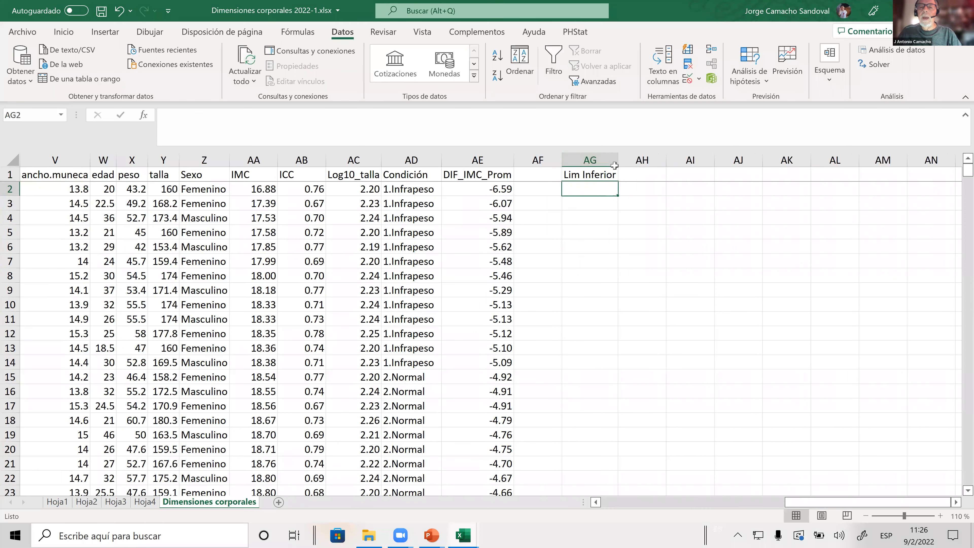
pyautogui.click(634, 178)
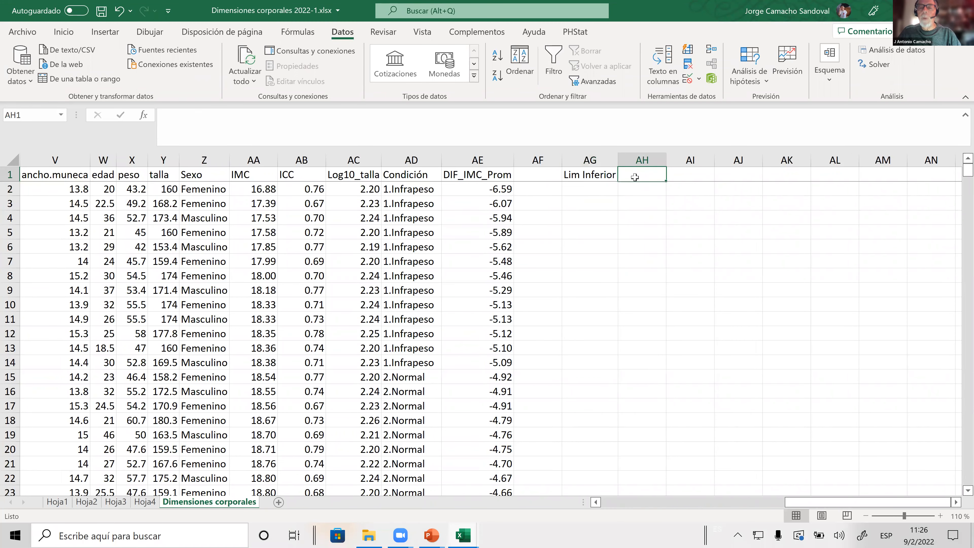
pyautogui.write('L')
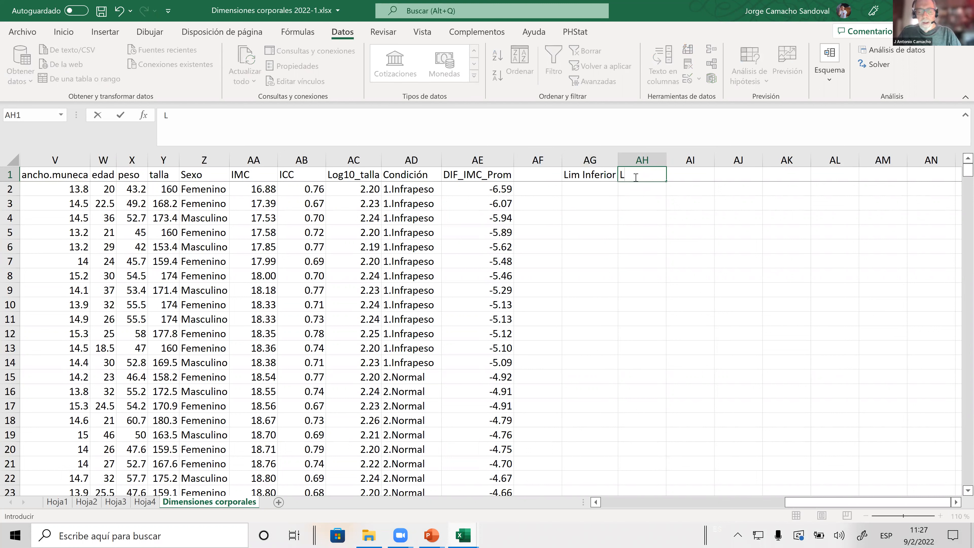
pyautogui.write('ímite')
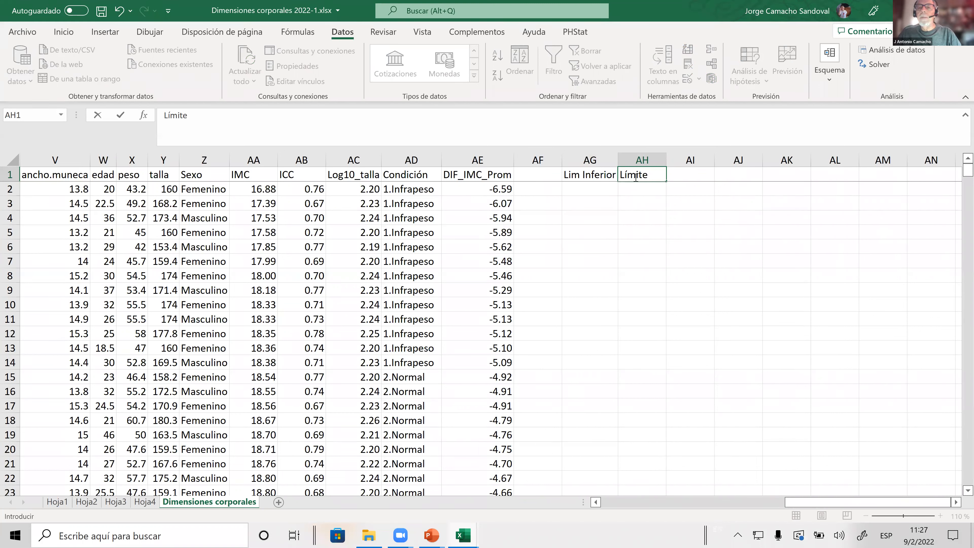
pyautogui.press('BackSpace')
pyautogui.press('BackSpace')
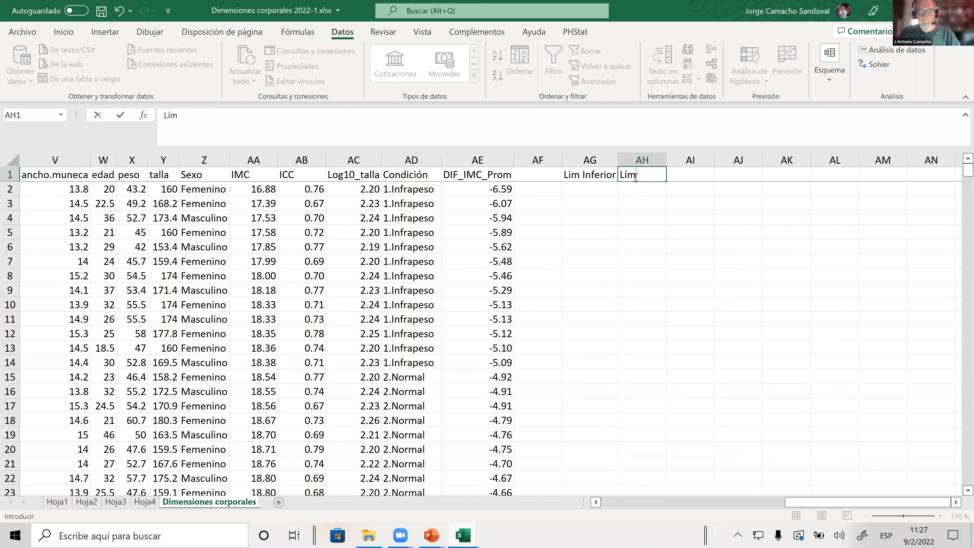
pyautogui.write('Su')
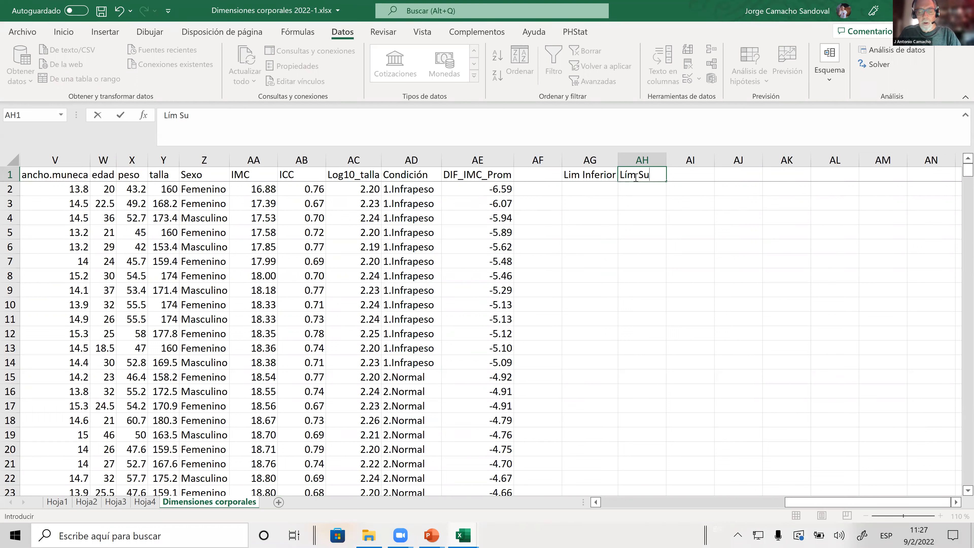
pyautogui.write('perior')
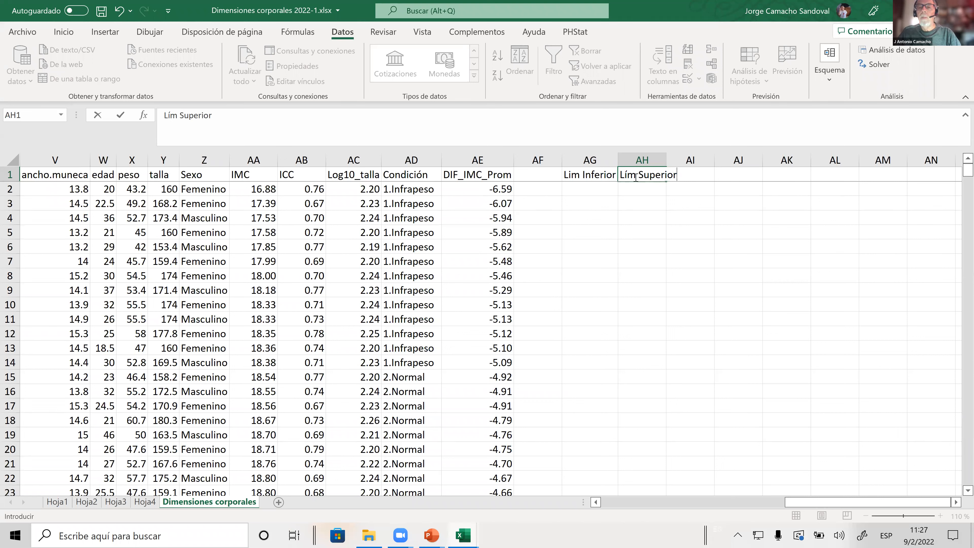
pyautogui.press('Return')
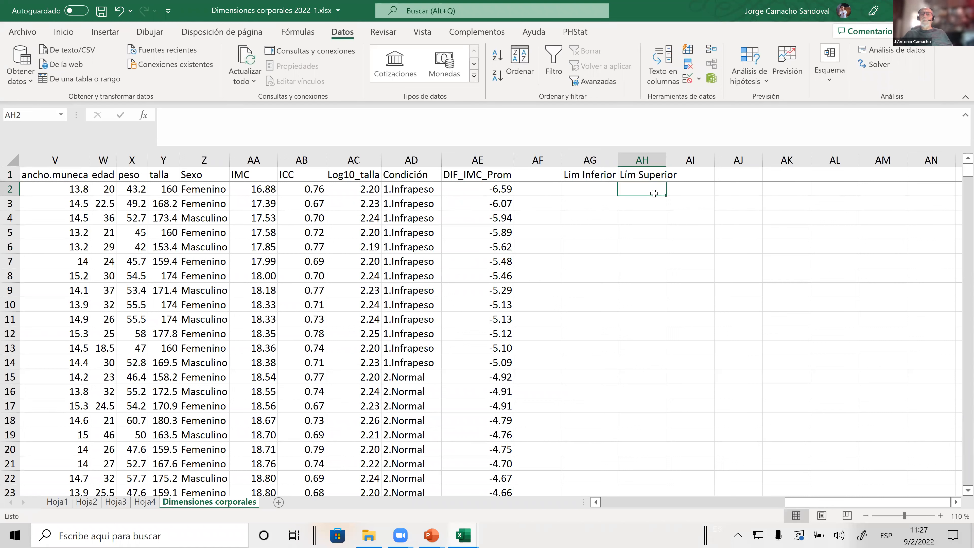
pyautogui.doubleClick(666, 168)
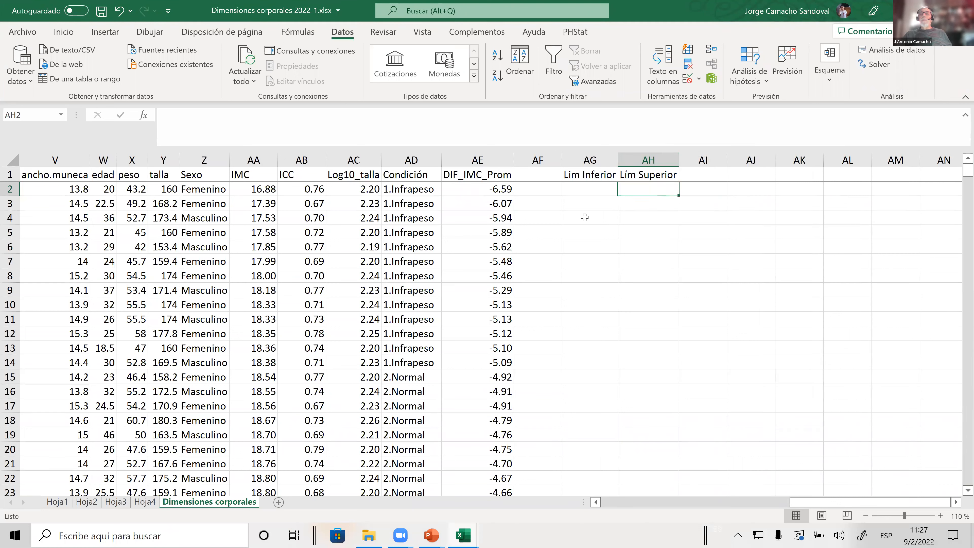
# Step: Enter the first interval in row 2, with Más 16 as lower limit in AG2 and 19 as upper limit in AH2
pyautogui.click(579, 189)
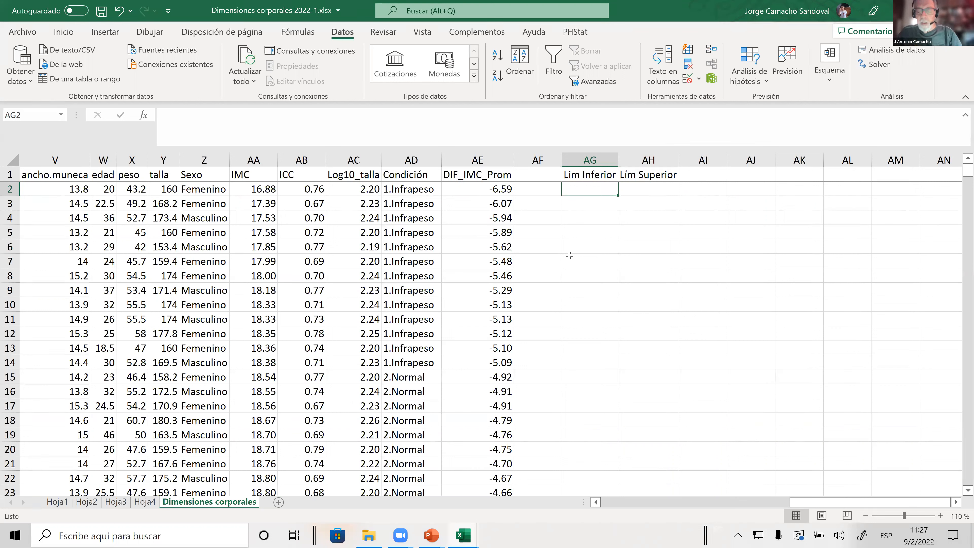
pyautogui.write('Más 16')
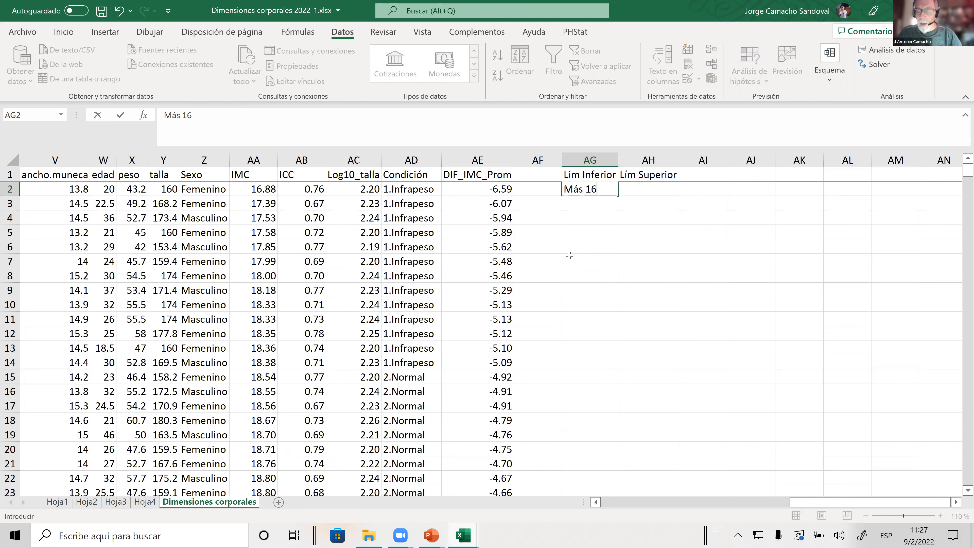
pyautogui.press('Tab')
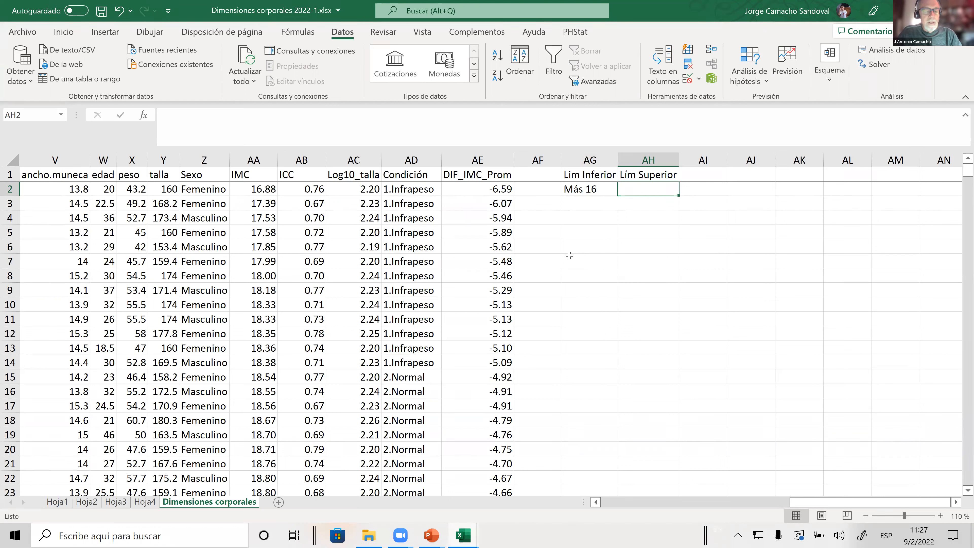
pyautogui.write('19')
pyautogui.press('Return')
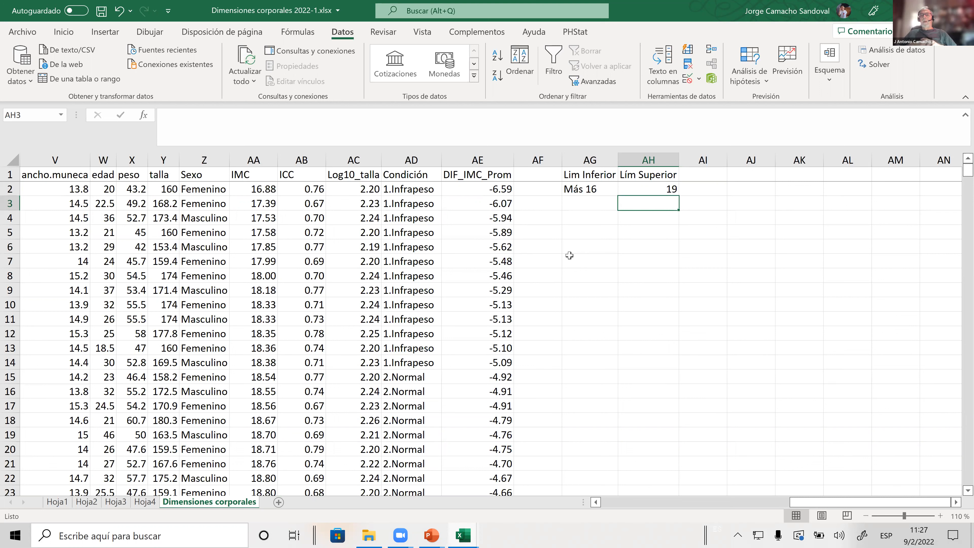
# Step: Enter the second interval in row 3, with Más 19 in AG3 and 22 in AH3
pyautogui.click(583, 200)
pyautogui.write('Más')
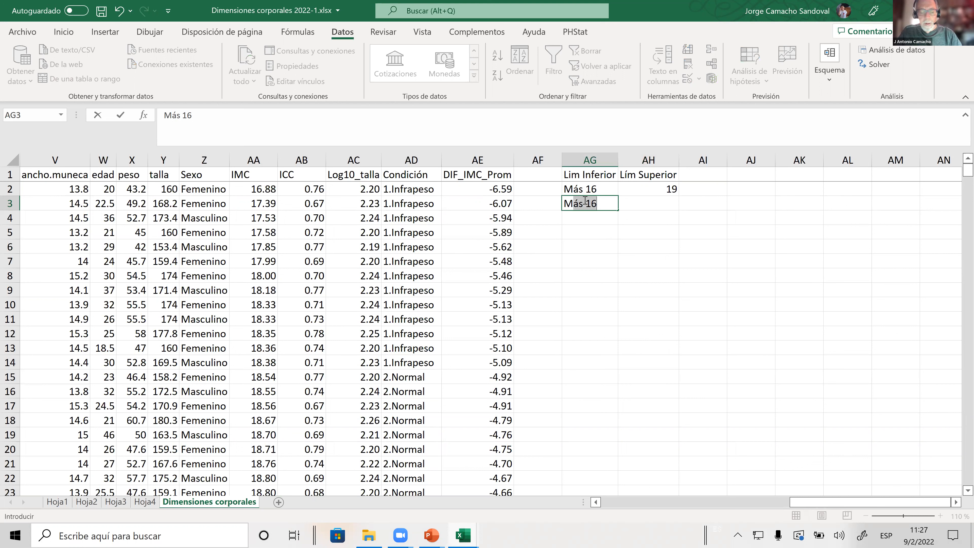
pyautogui.write(' 19')
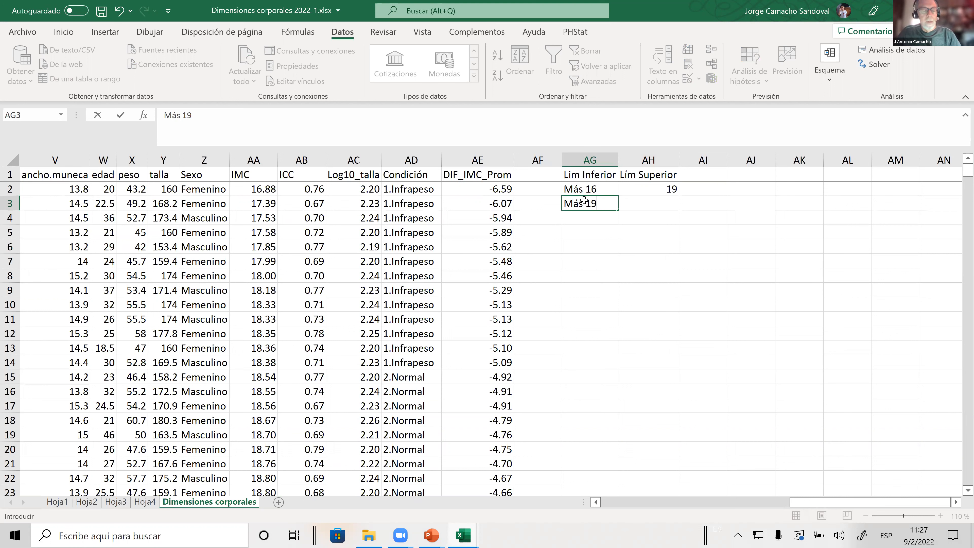
pyautogui.press('Tab')
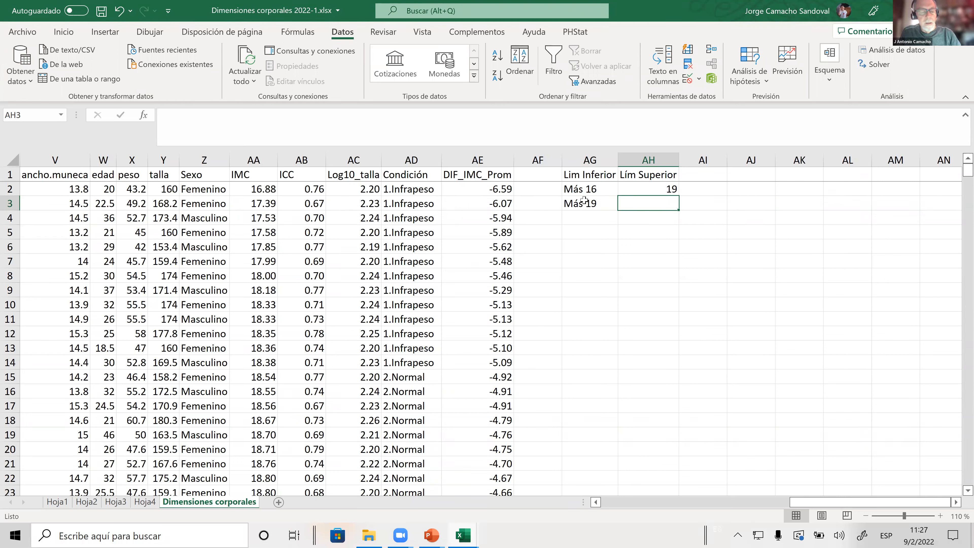
pyautogui.write('22')
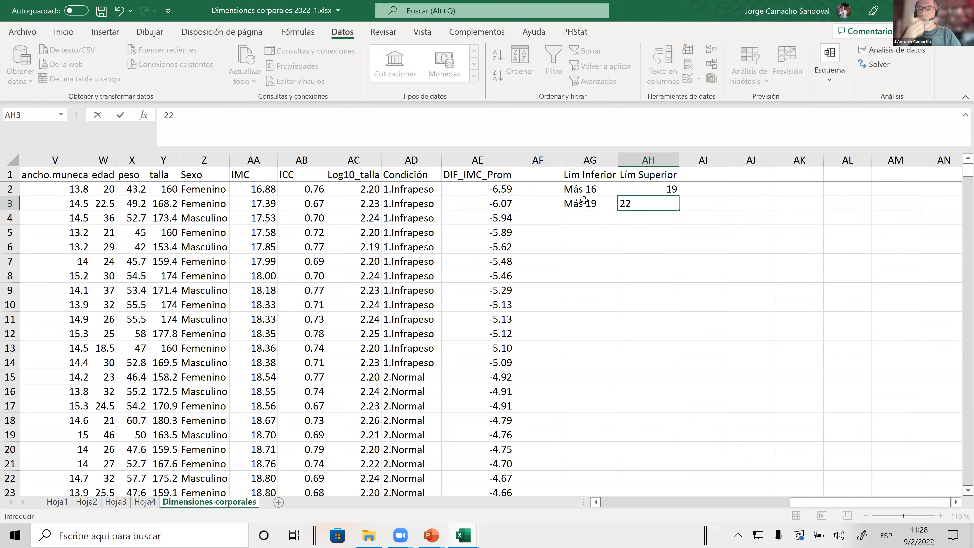
pyautogui.press('Return')
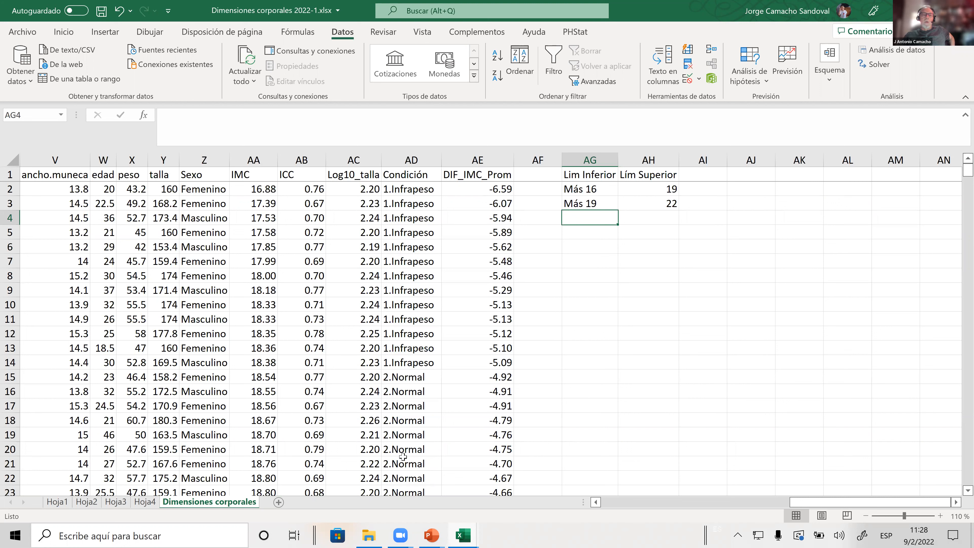
# Step: Extend the interval limits from AG2:AH3 down to row 9 as a series, ending with Más 37 and 40
pyautogui.hotkey('alt', 'Tab')
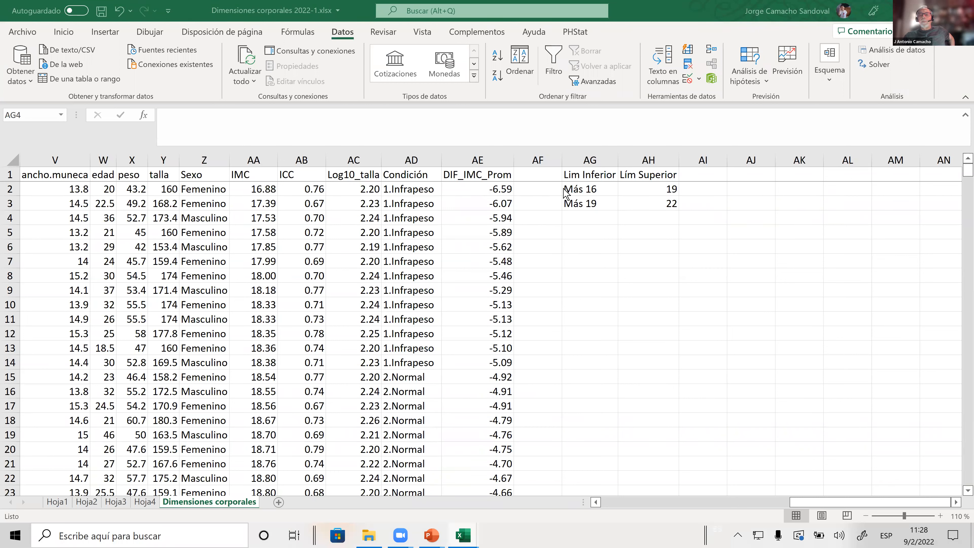
pyautogui.click(572, 187)
pyautogui.moveTo(571, 187); pyautogui.dragTo(675, 290)
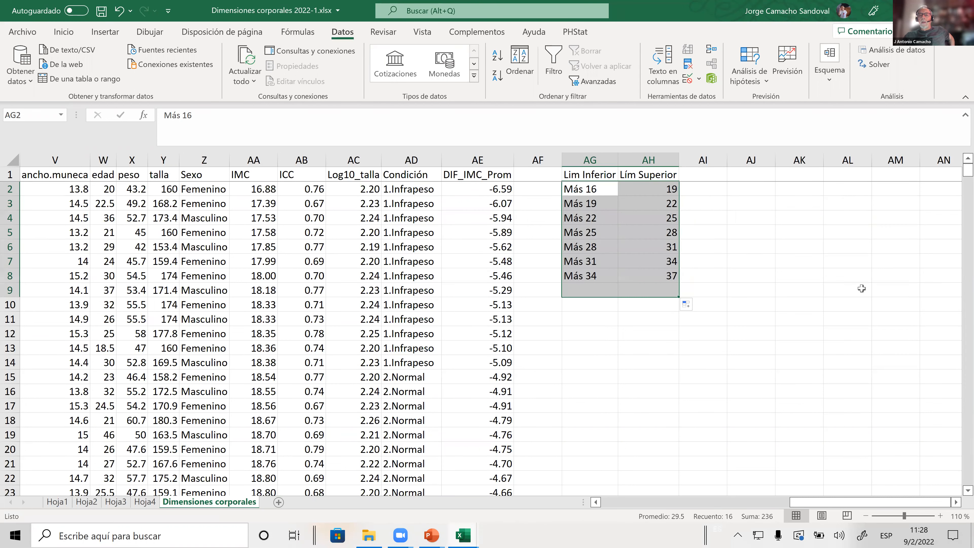
pyautogui.click(800, 285)
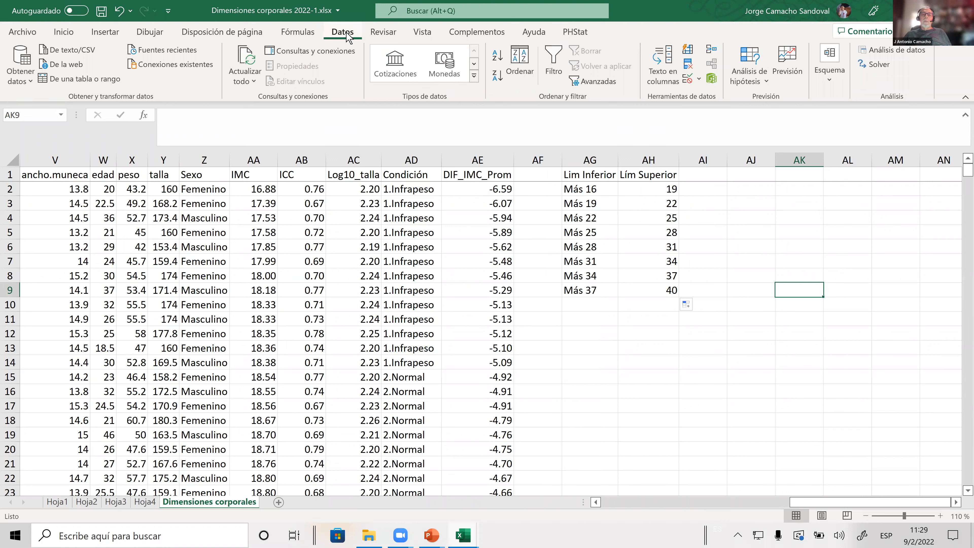
# Step: Open the Histograma data analysis tool and move its dialog clear of the interval limits table
pyautogui.click(878, 57)
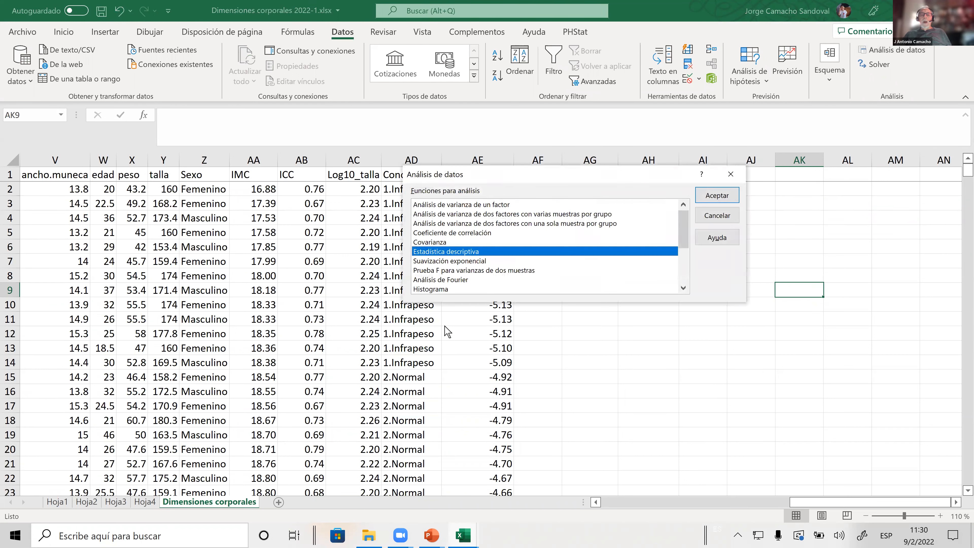
pyautogui.click(441, 291)
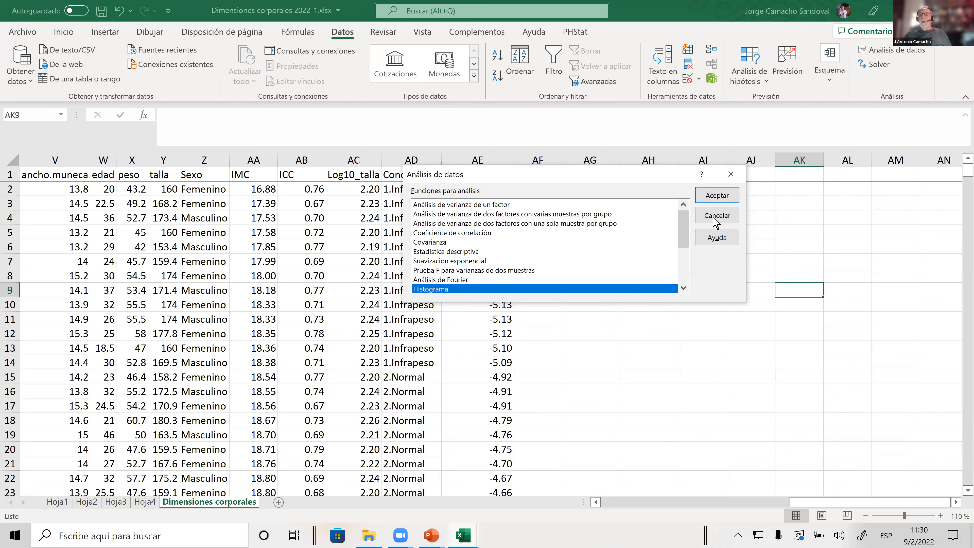
pyautogui.click(717, 191)
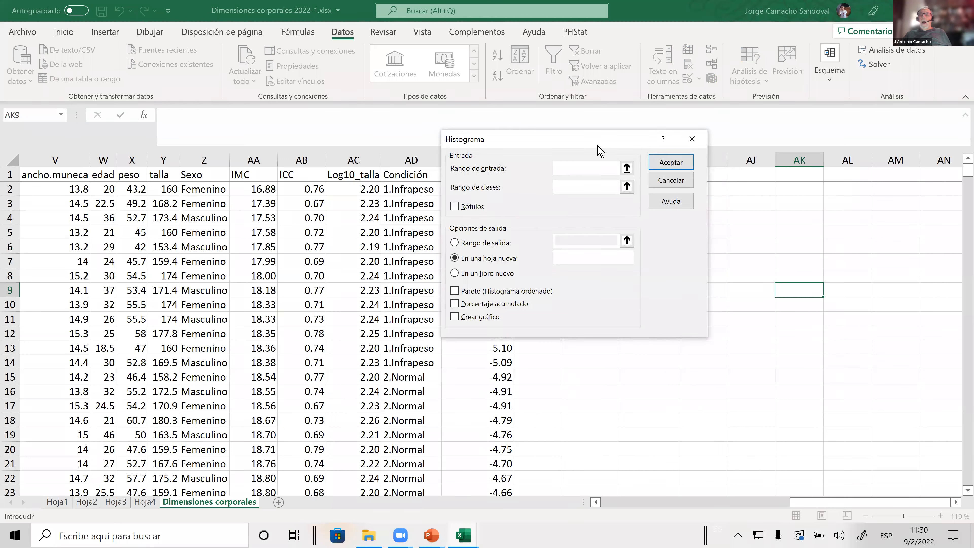
pyautogui.moveTo(597, 146); pyautogui.dragTo(850, 208)
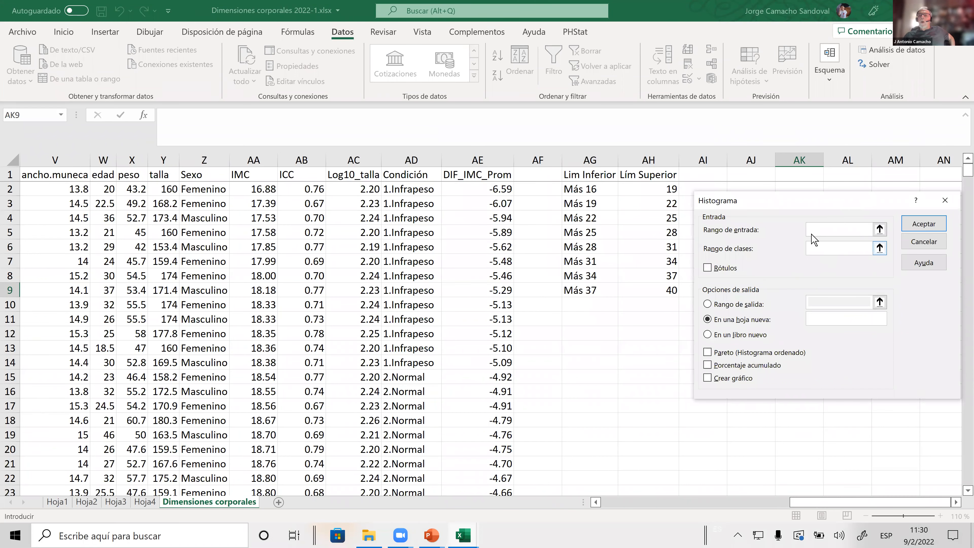
# Step: Set the histogram's input range to the IMC column, $AA$1:$AA$508, including its header
pyautogui.click(853, 227)
pyautogui.click(880, 230)
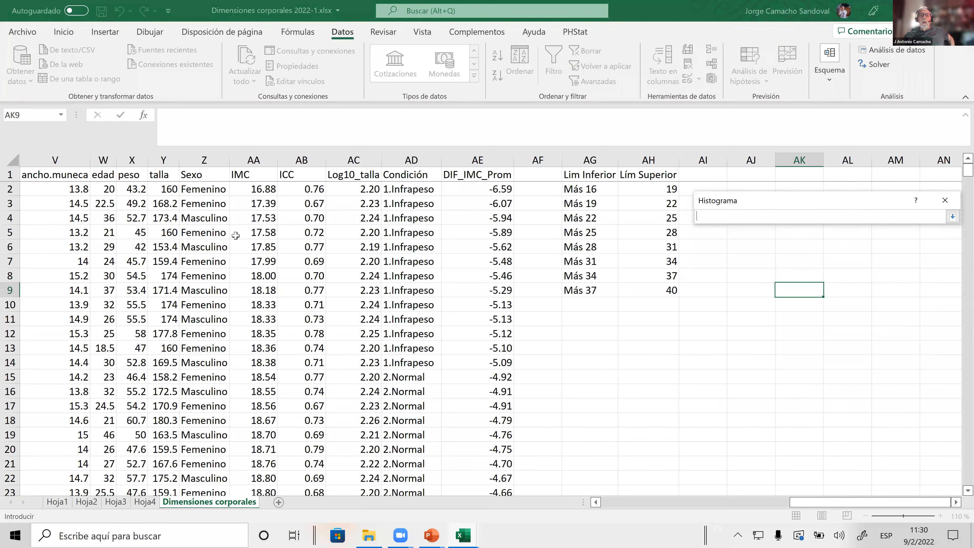
pyautogui.moveTo(249, 173); pyautogui.dragTo(268, 461)
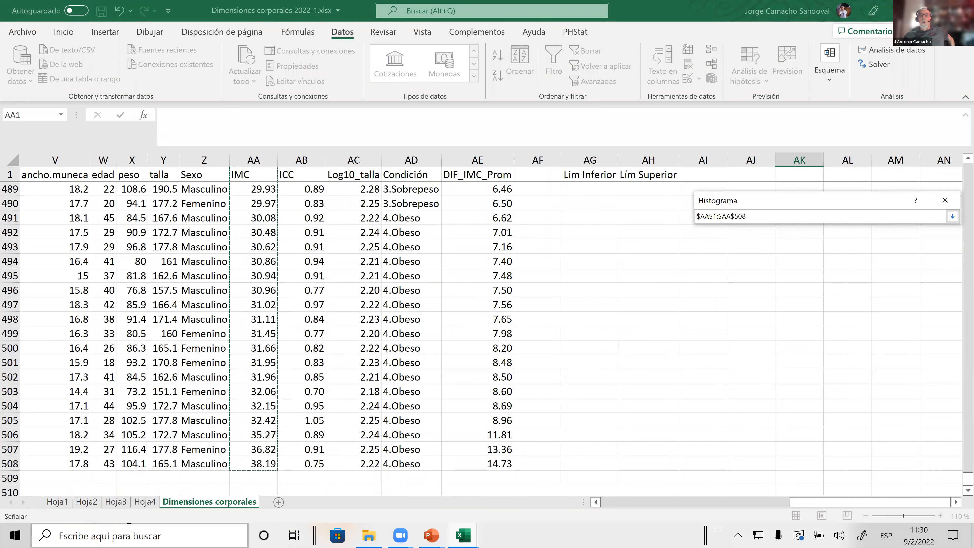
pyautogui.click(953, 216)
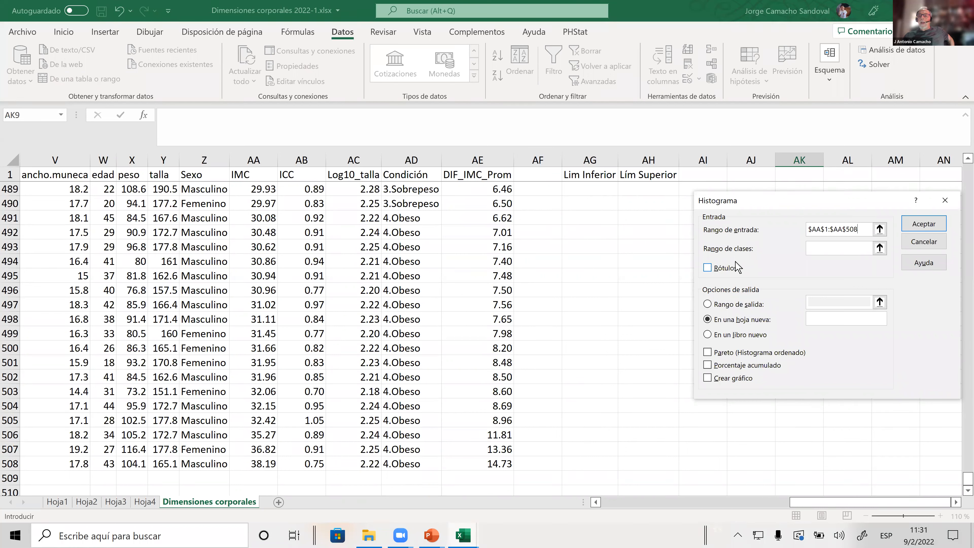
# Step: Set the histogram's class range to the Lím Superior column, $AH$1:$AH$9, including its header
pyautogui.moveTo(966, 486); pyautogui.dragTo(966, 164)
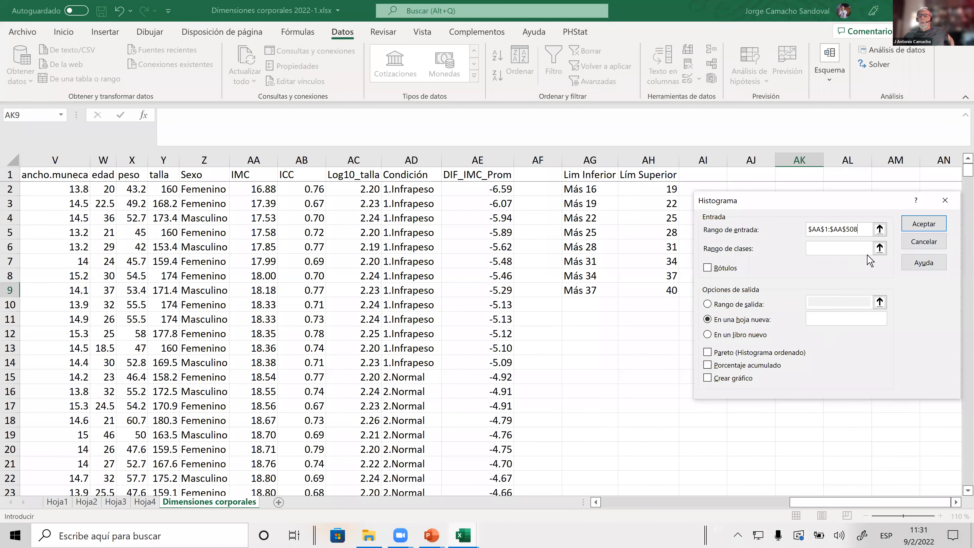
pyautogui.click(879, 248)
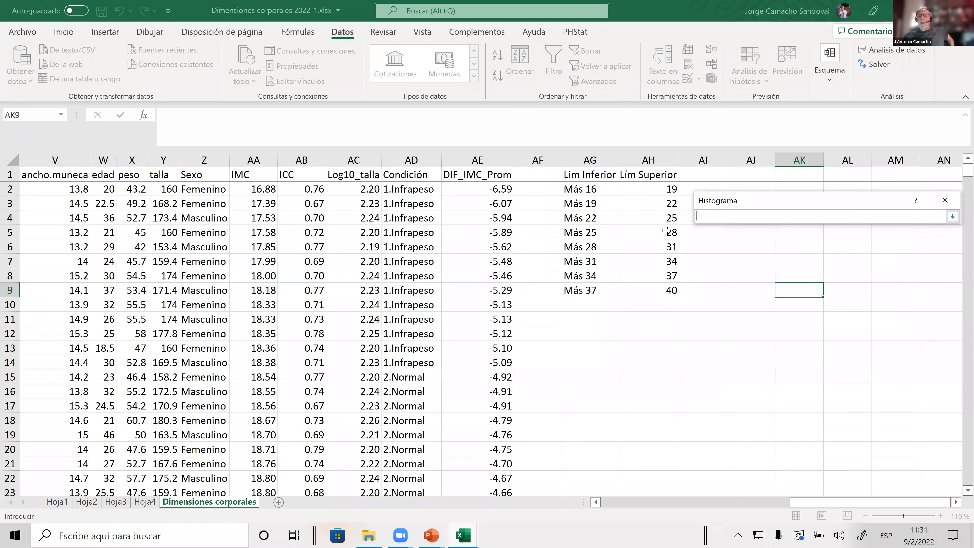
pyautogui.moveTo(628, 175); pyautogui.dragTo(644, 292)
pyautogui.click(954, 217)
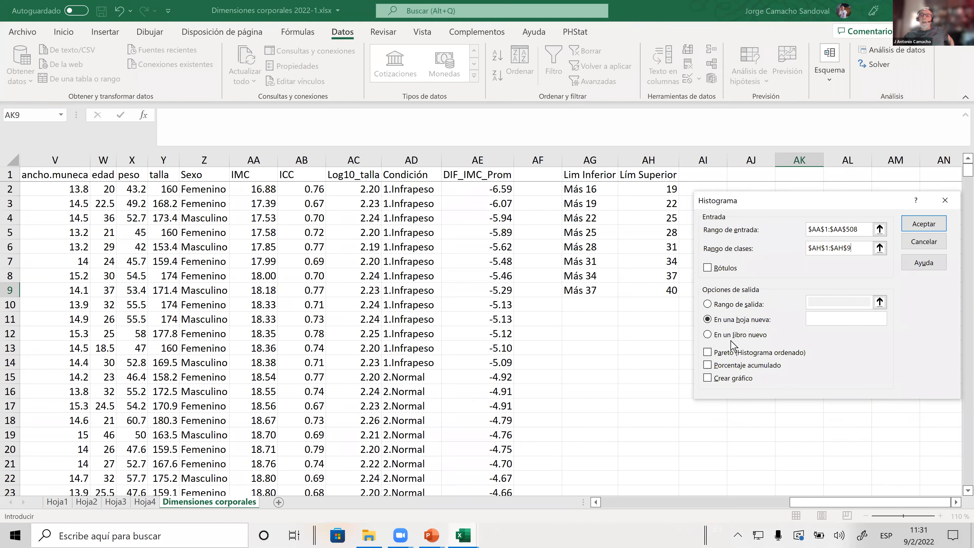
# Step: Enable Rótulos and generate the histogram frequency table on a new sheet
pyautogui.click(706, 268)
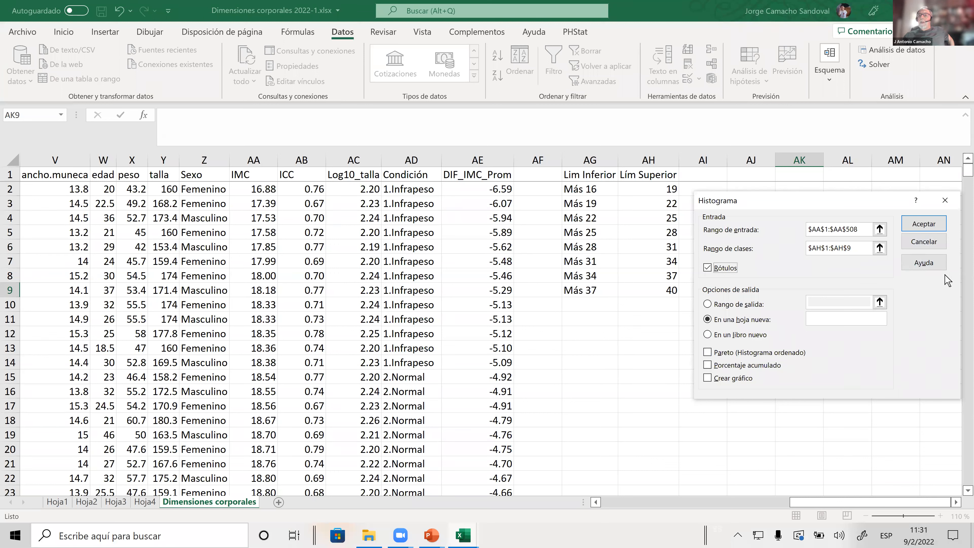
pyautogui.click(921, 224)
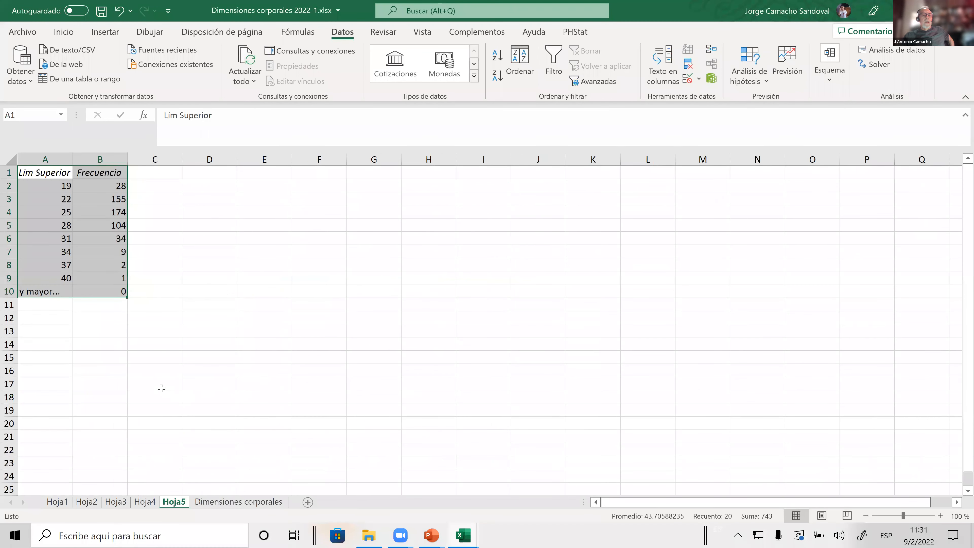
pyautogui.click(162, 388)
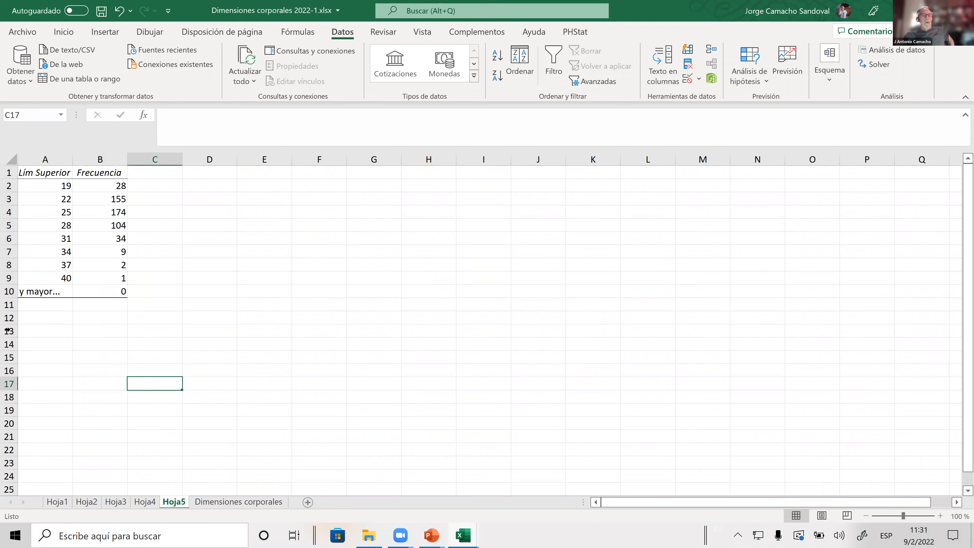
# Step: Clear the "y mayor..." row and its frequency from the bottom of the frequency table
pyautogui.click(26, 293)
pyautogui.moveTo(43, 298); pyautogui.dragTo(94, 301)
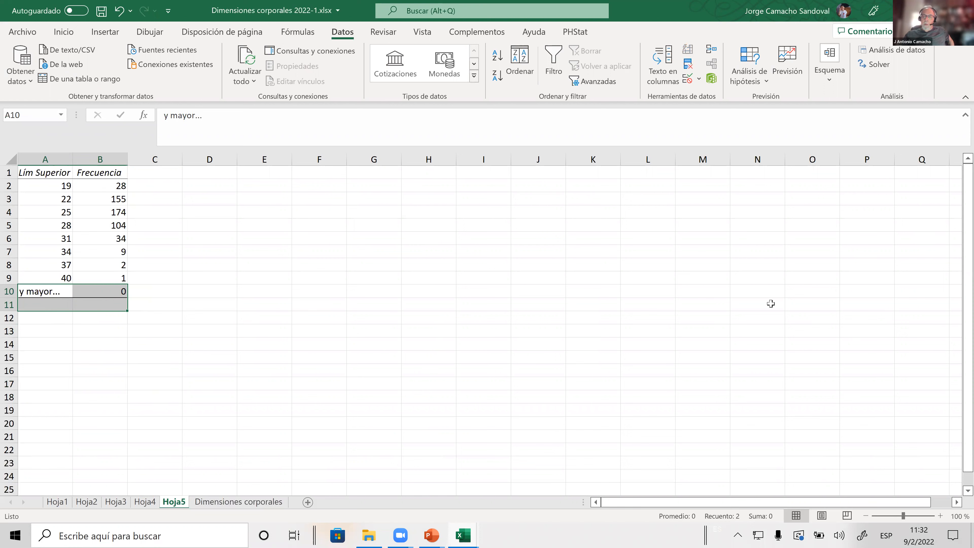
pyautogui.press('Delete')
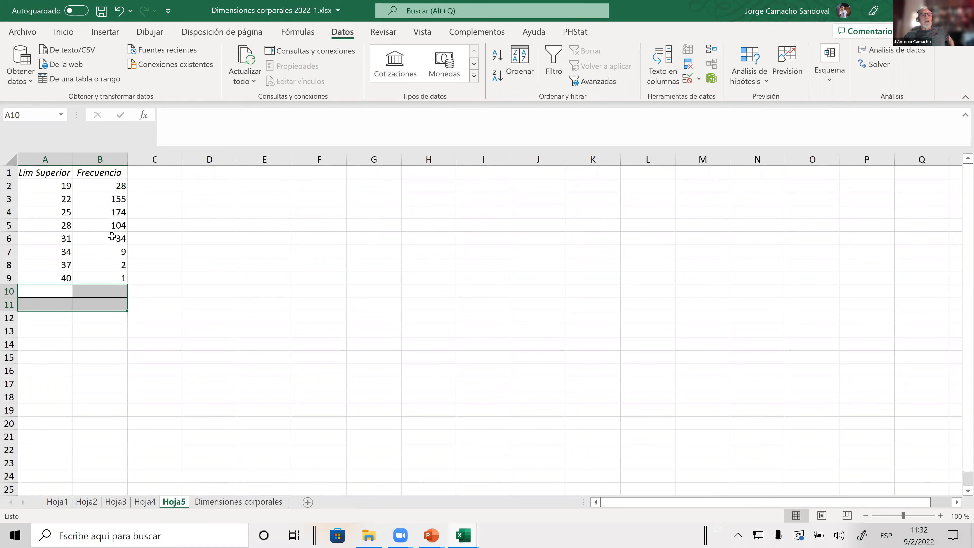
pyautogui.click(75, 361)
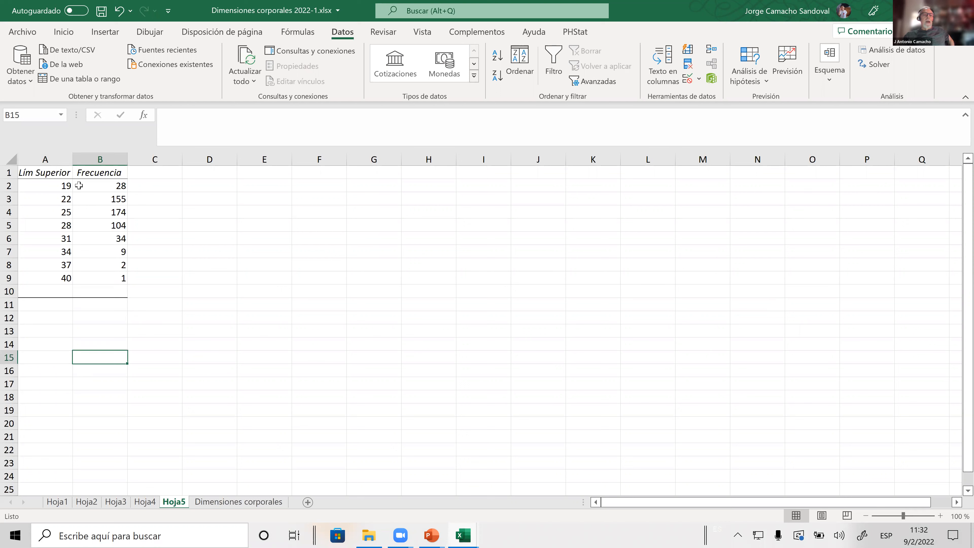
# Step: Insert a blank column before the Lím Superior column in Hoja5
pyautogui.click(44, 160)
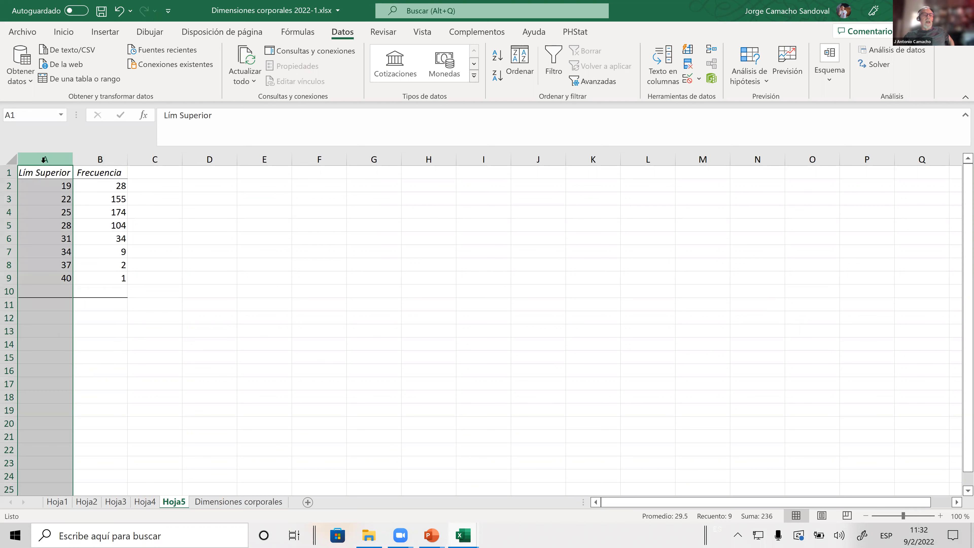
pyautogui.rightClick(44, 161)
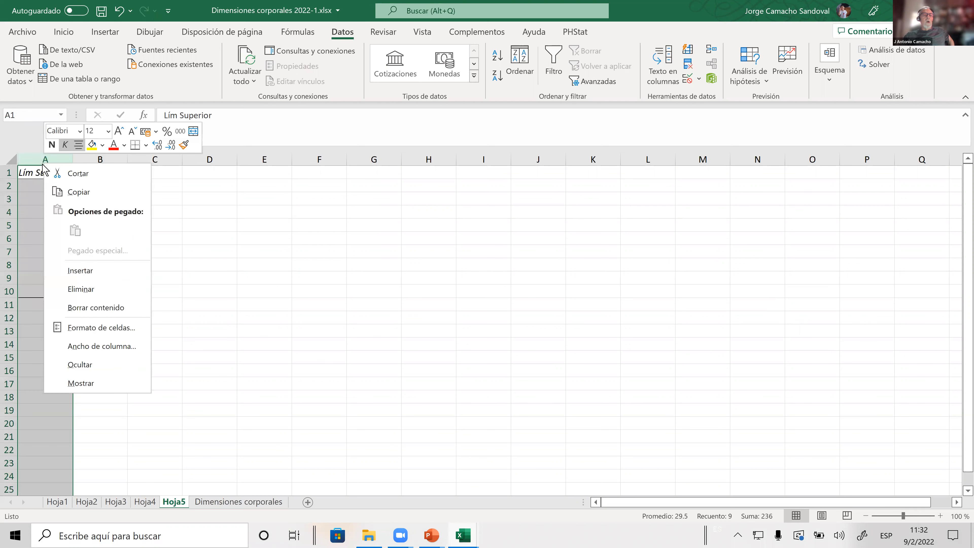
pyautogui.click(85, 276)
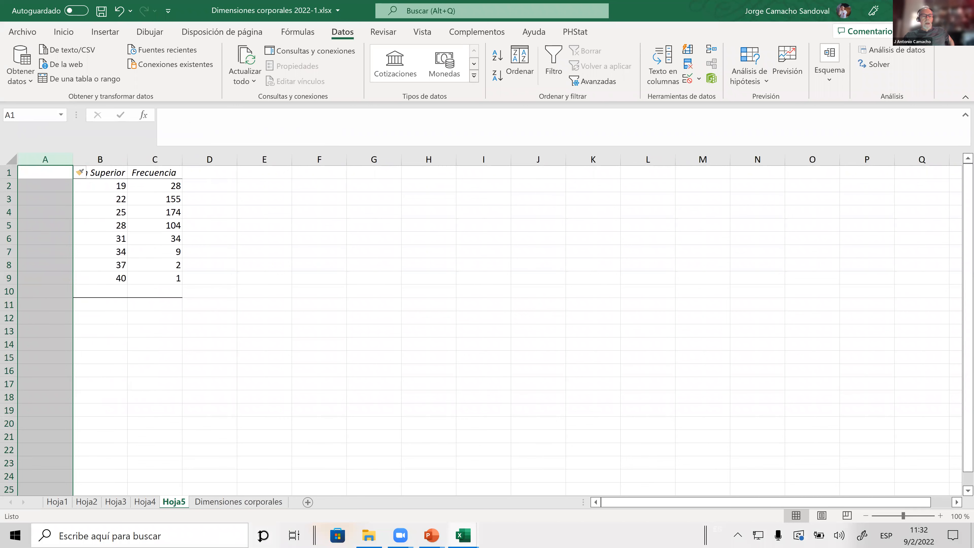
# Step: Copy the Lim Inferior column, AG1:AG9, from the Dimensiones corporales sheet into Hoja5 starting at A1
pyautogui.hotkey('ctrl', 'pagedown')
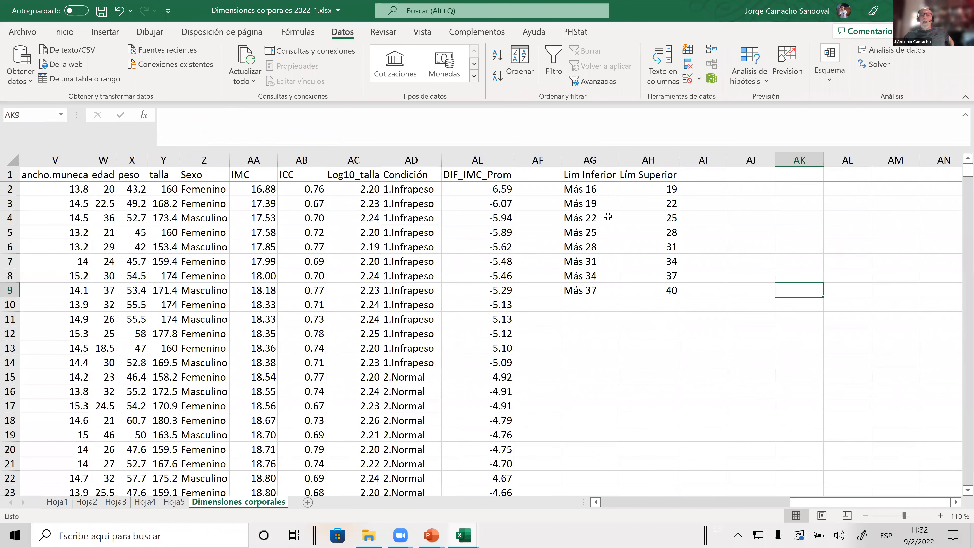
pyautogui.moveTo(593, 173); pyautogui.dragTo(604, 284)
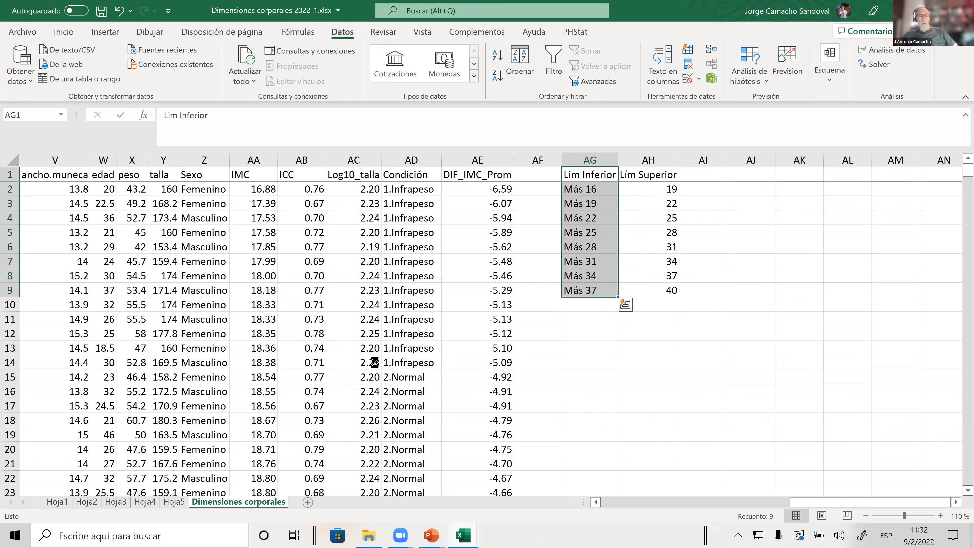
pyautogui.hotkey('ctrl', 'c')
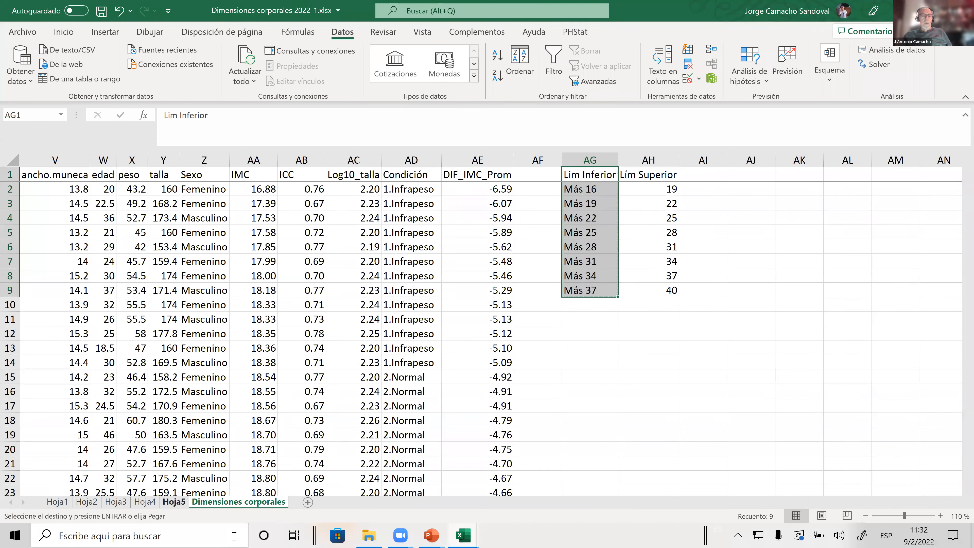
pyautogui.click(174, 501)
pyautogui.click(50, 177)
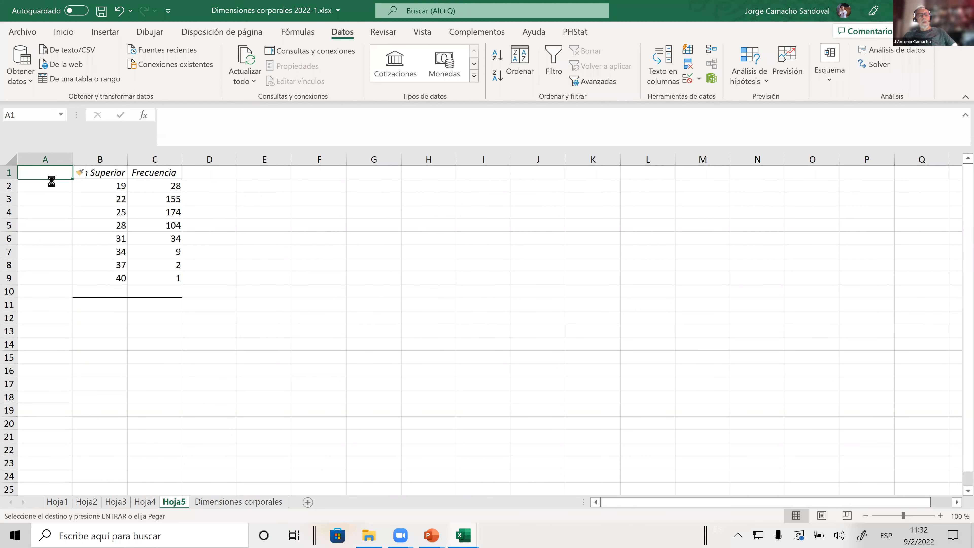
pyautogui.hotkey('ctrl', 'v')
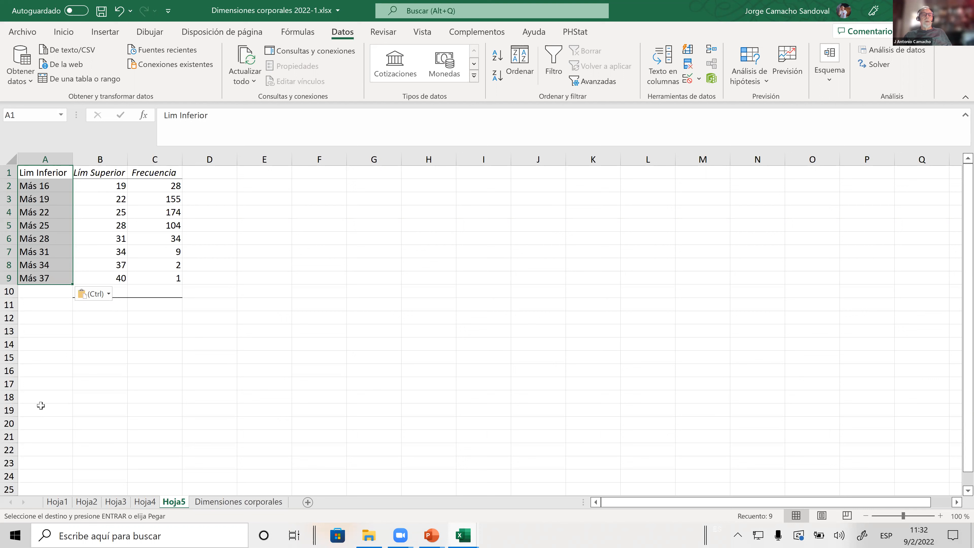
pyautogui.click(158, 375)
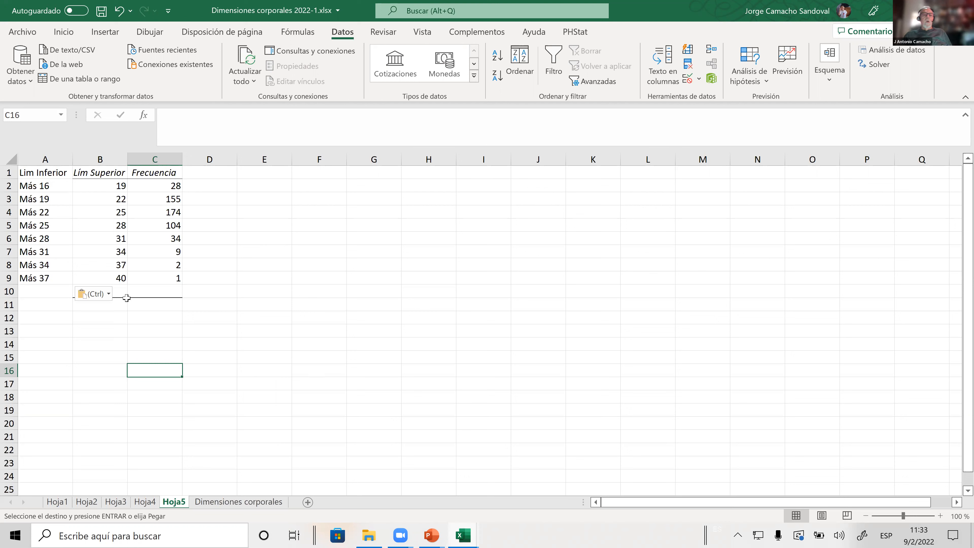
# Step: Total the frequencies in C10 with =SUMA(C2:C9)
pyautogui.click(164, 290)
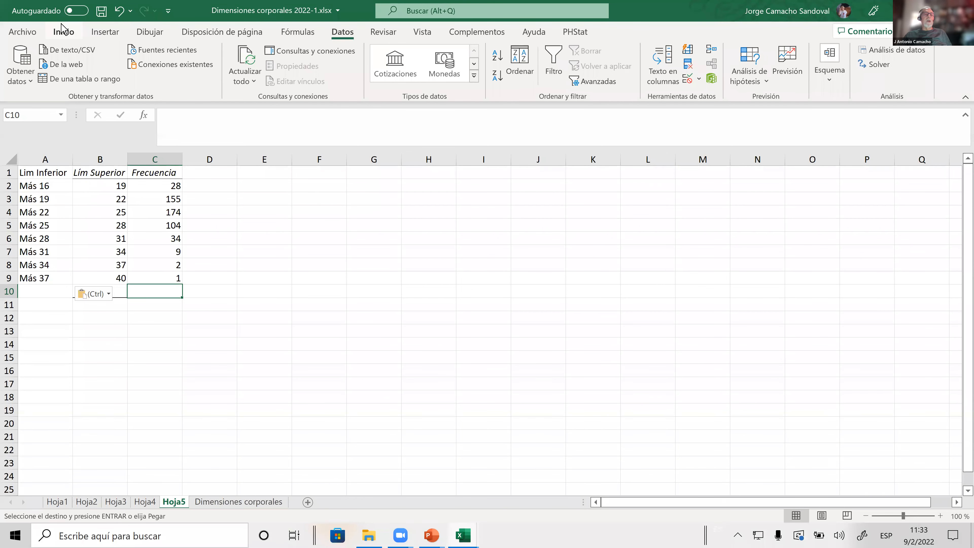
pyautogui.click(70, 39)
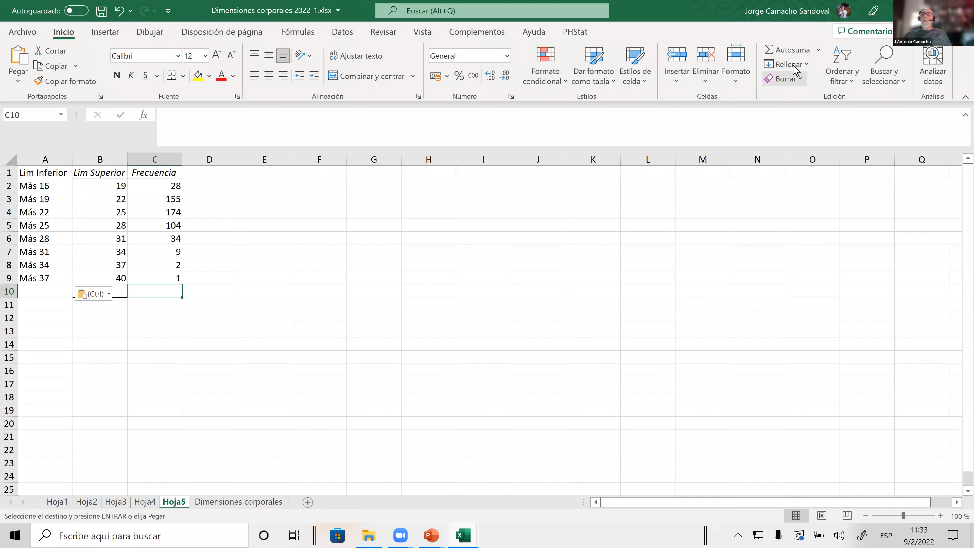
pyautogui.click(795, 53)
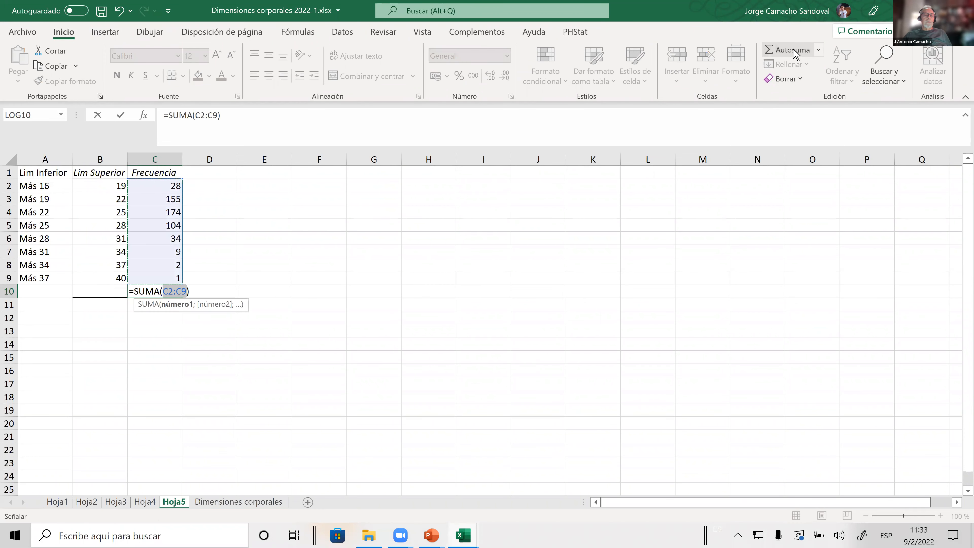
pyautogui.press('Return')
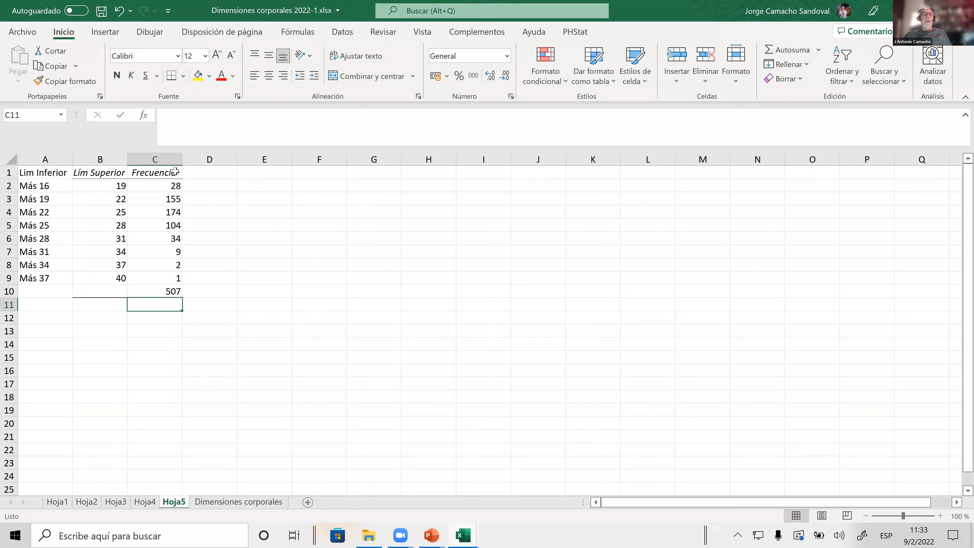
# Step: Rename the C1 header to "Frecuencia absoluta" and fit column C's width to it
pyautogui.click(164, 173)
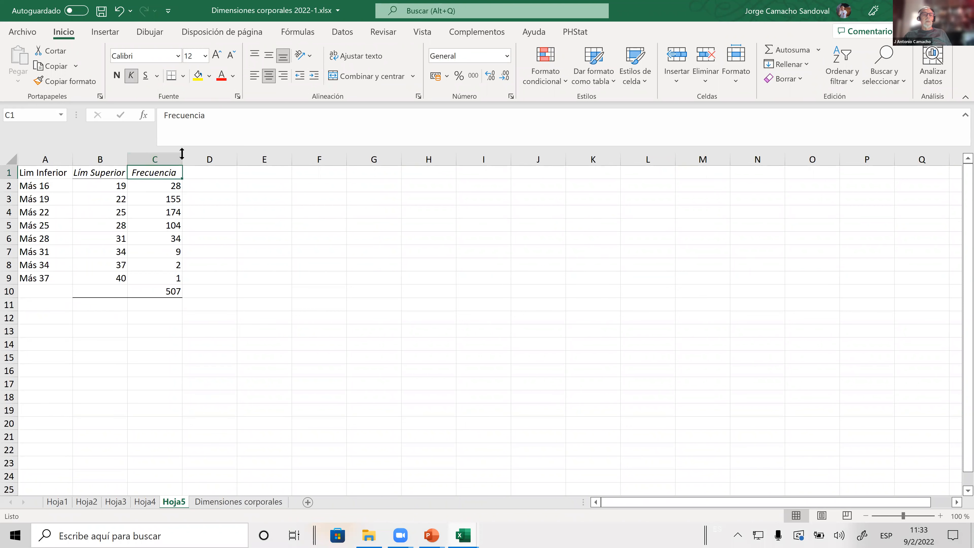
pyautogui.click(243, 119)
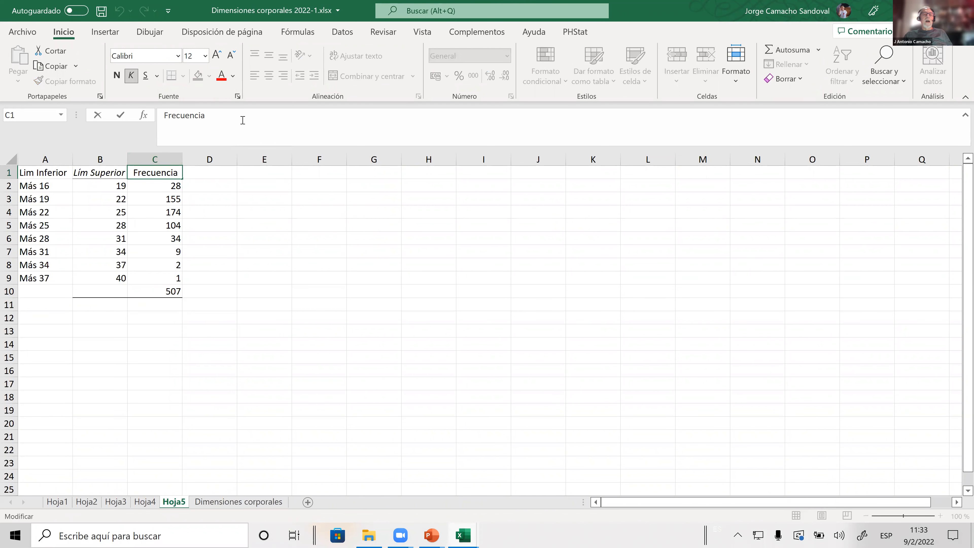
pyautogui.write('ab')
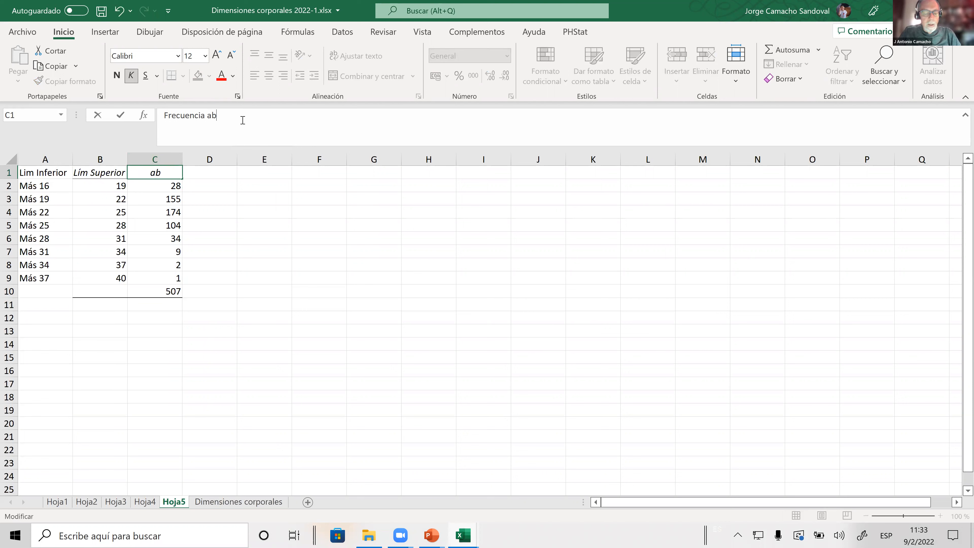
pyautogui.write('soluta')
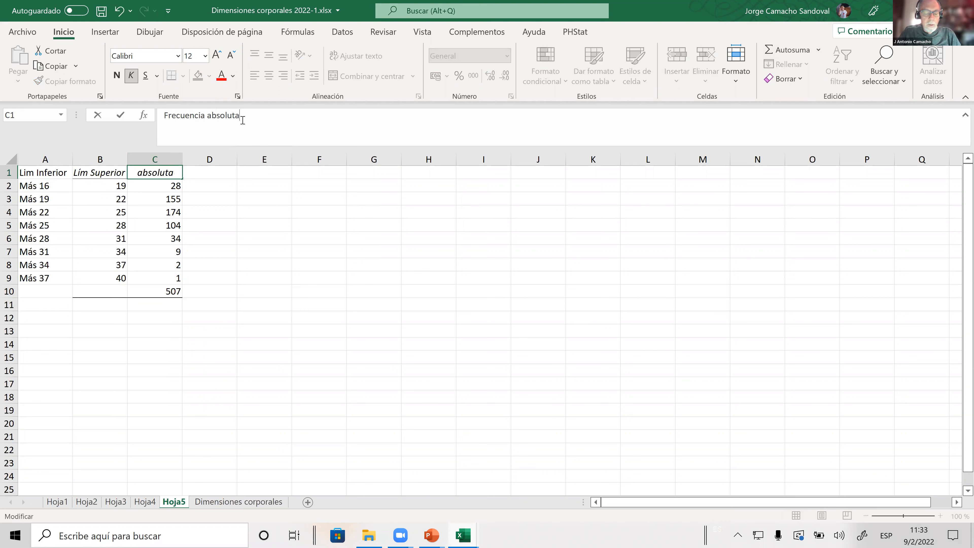
pyautogui.press('Return')
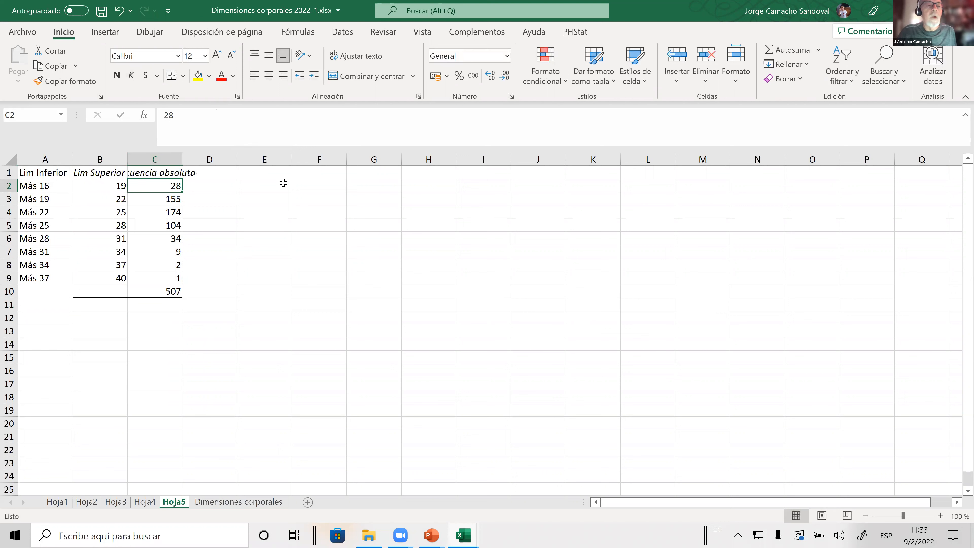
pyautogui.doubleClick(182, 160)
pyautogui.click(207, 159)
pyautogui.click(233, 212)
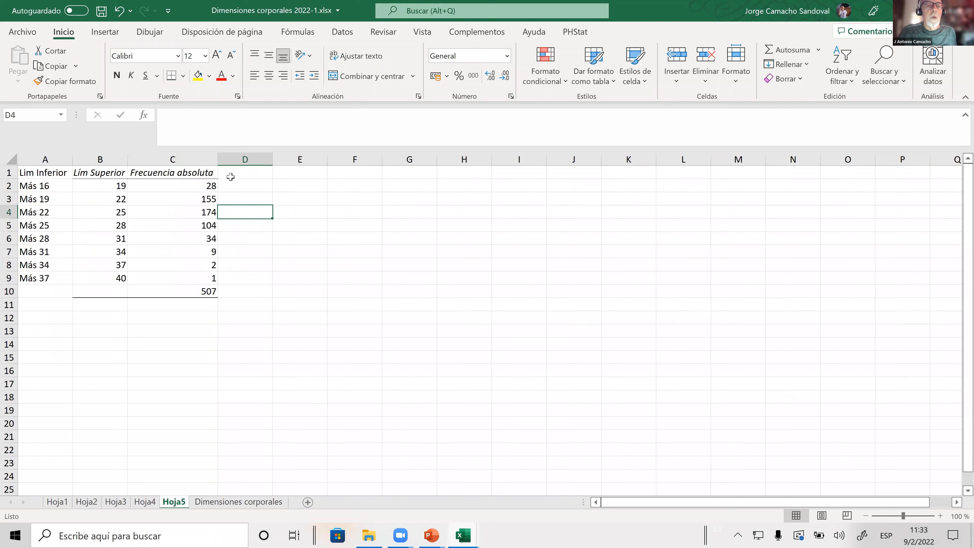
# Step: Enter the header "Frecuencia relativa (%)" in D1 and widen column D to fit it
pyautogui.click(240, 175)
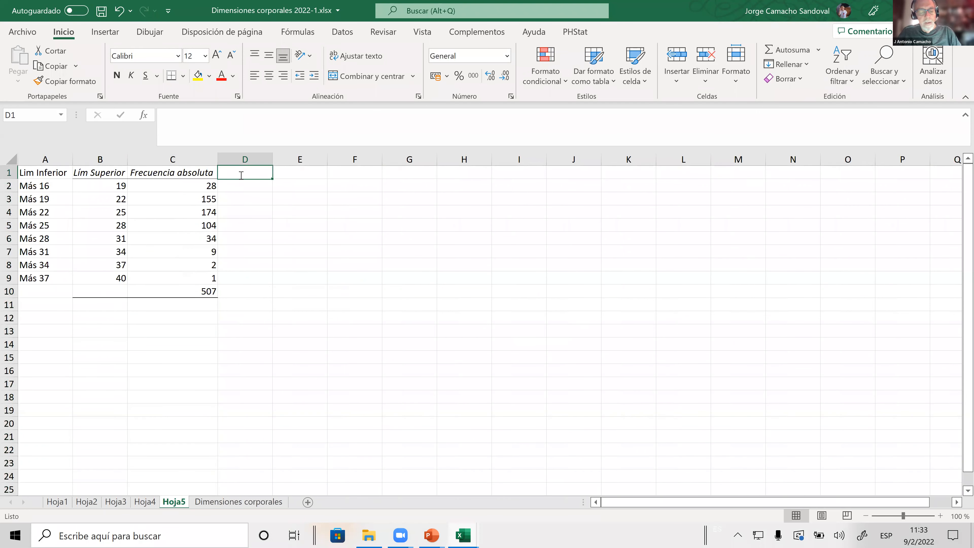
pyautogui.write('Frecuencia relativa (%)')
pyautogui.press('Return')
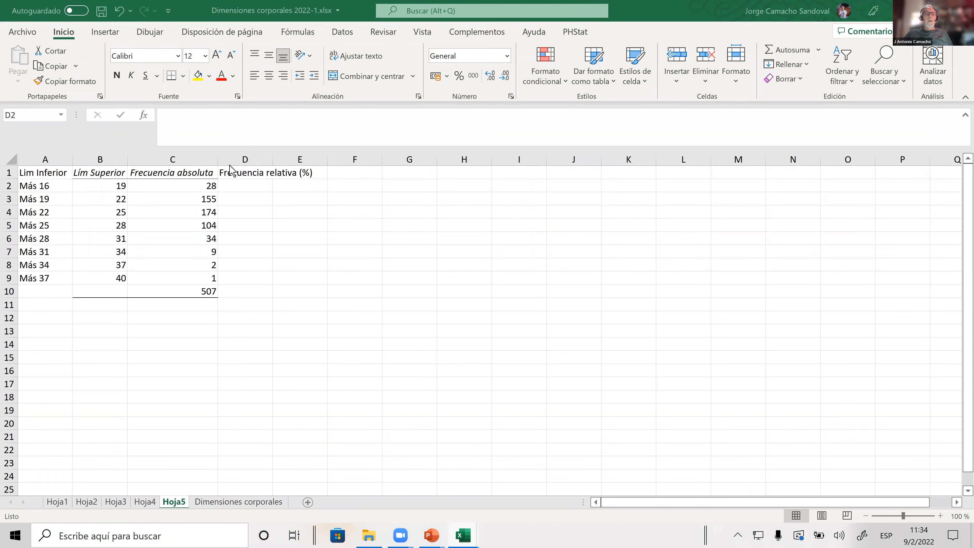
pyautogui.click(248, 157)
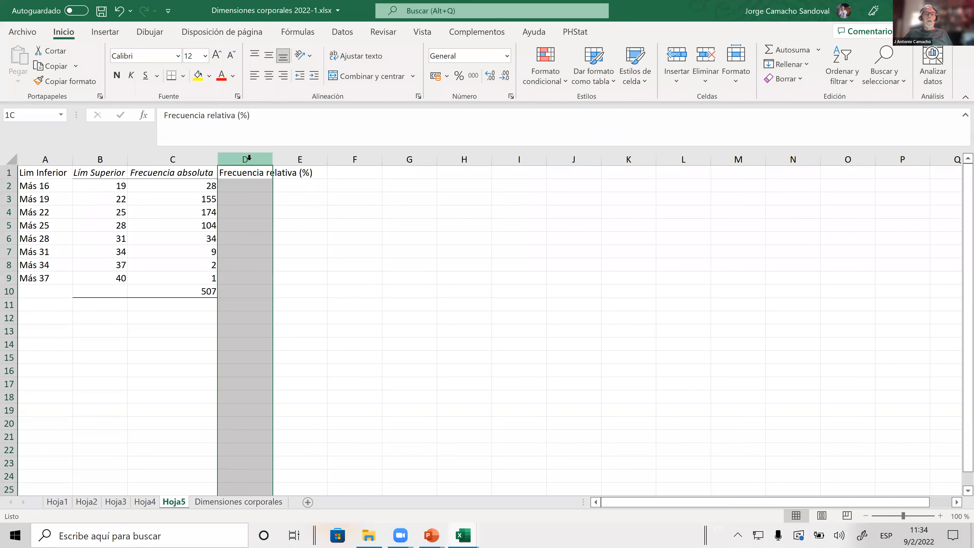
pyautogui.moveTo(273, 164); pyautogui.dragTo(315, 163)
pyautogui.click(397, 278)
# Step: Start the Histograma analysis on the Dimensiones corporales sheet with the IMC column, $AA$1:$AA$508, as the input range
pyautogui.click(238, 502)
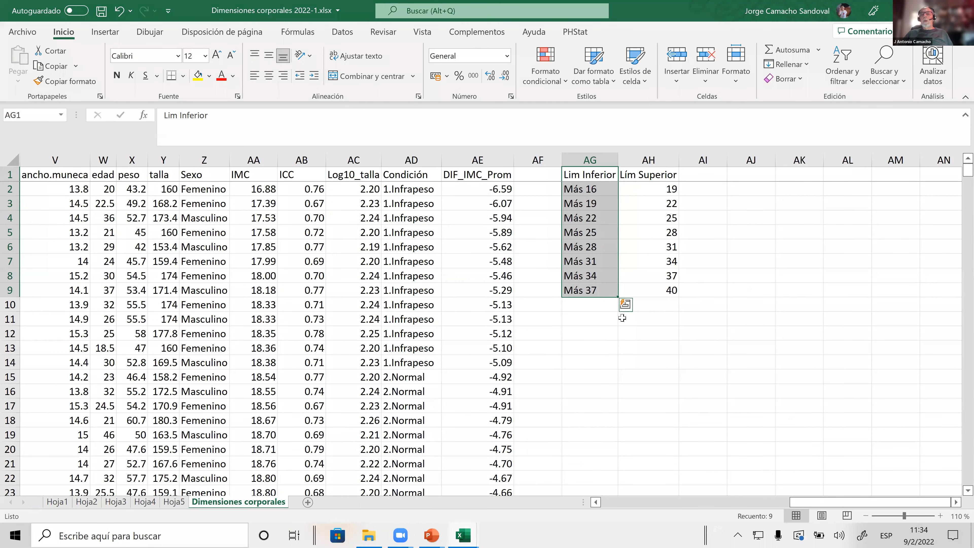
pyautogui.click(752, 263)
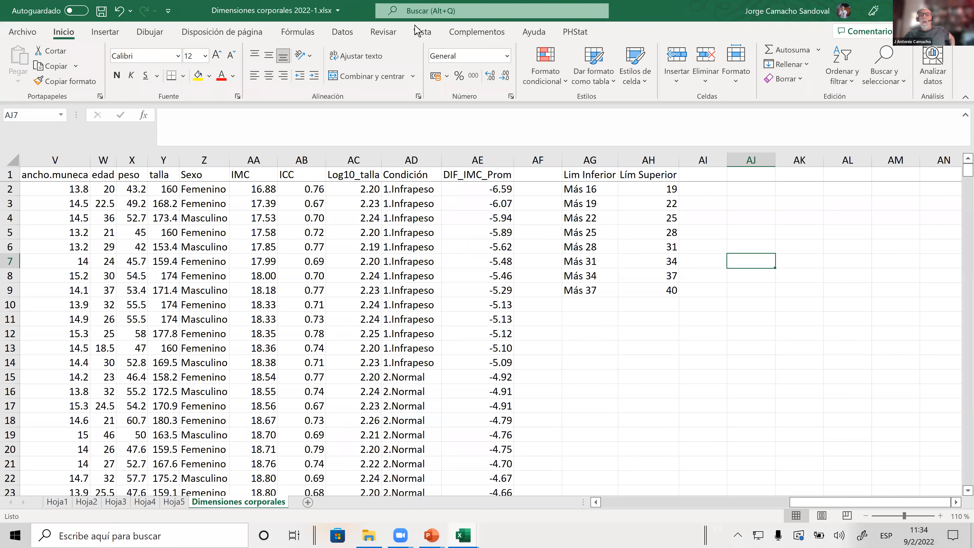
pyautogui.click(339, 38)
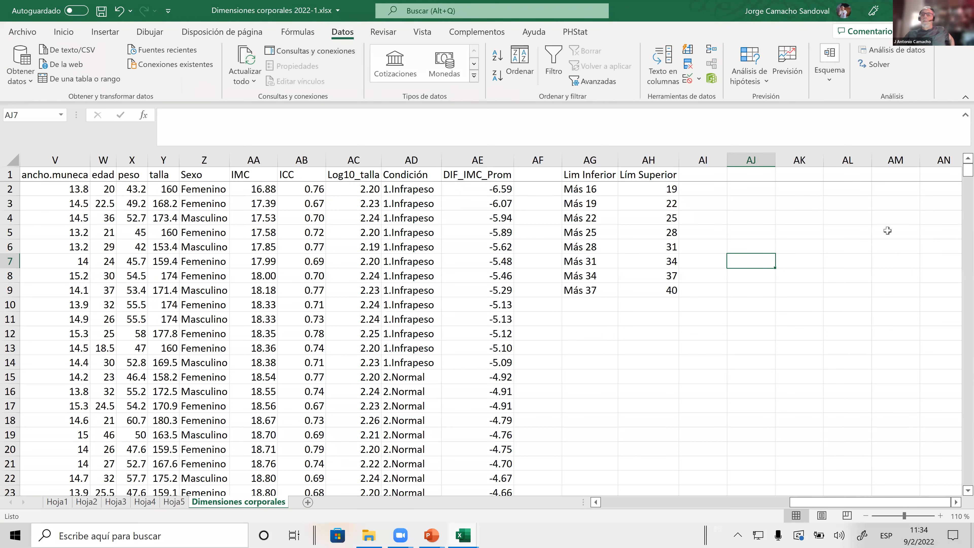
pyautogui.click(897, 52)
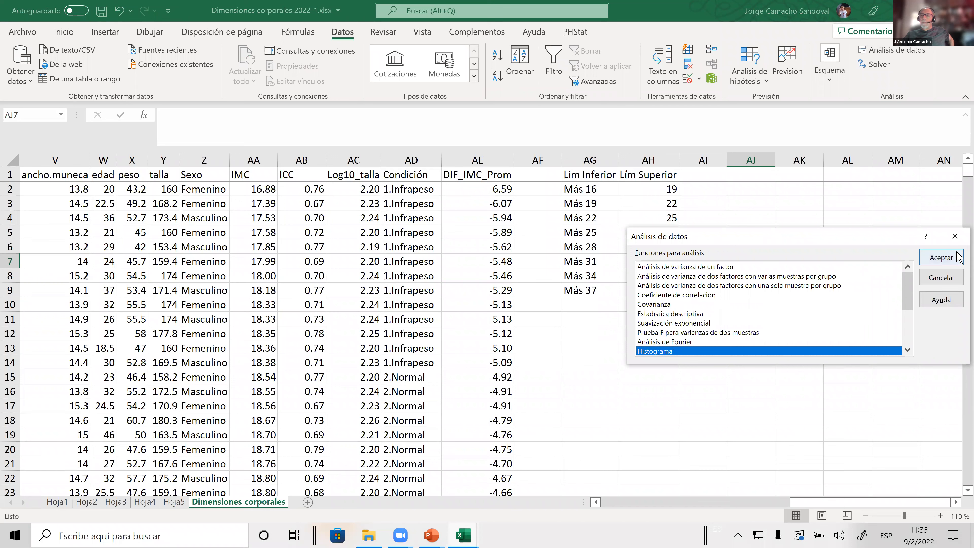
pyautogui.click(941, 257)
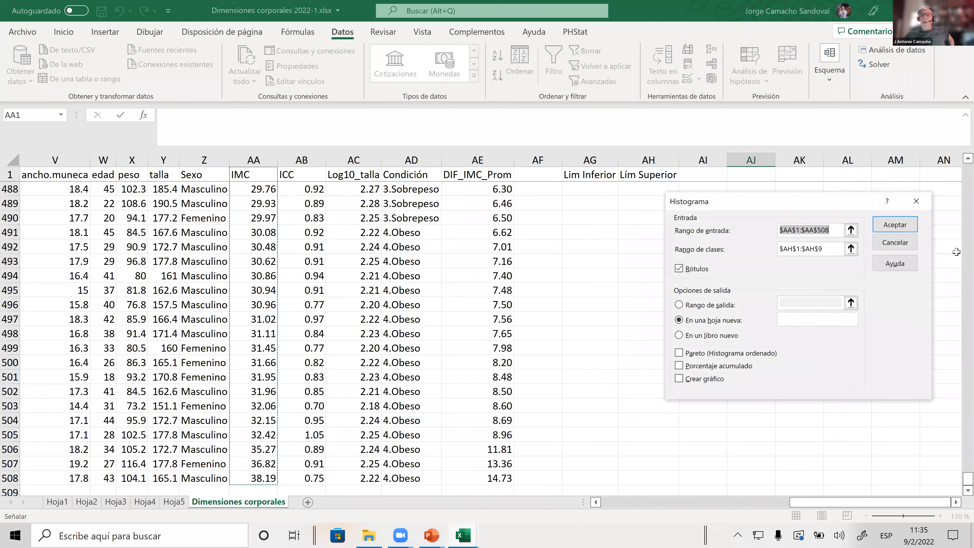
pyautogui.click(851, 229)
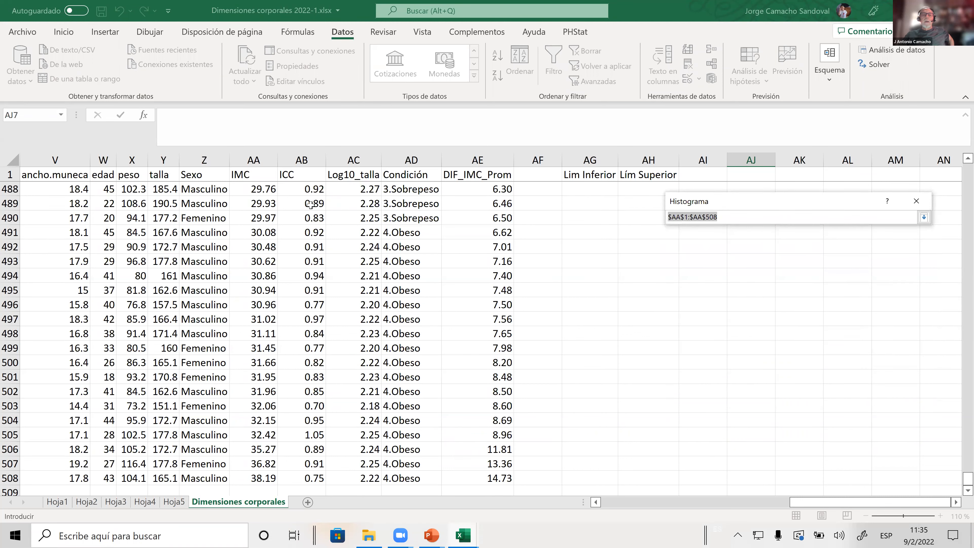
pyautogui.moveTo(240, 174); pyautogui.dragTo(258, 463)
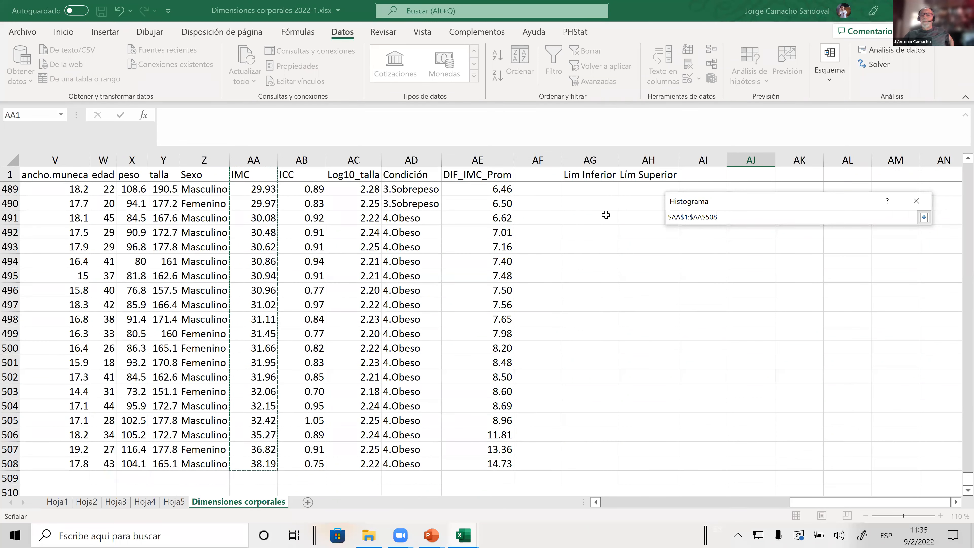
pyautogui.click(924, 218)
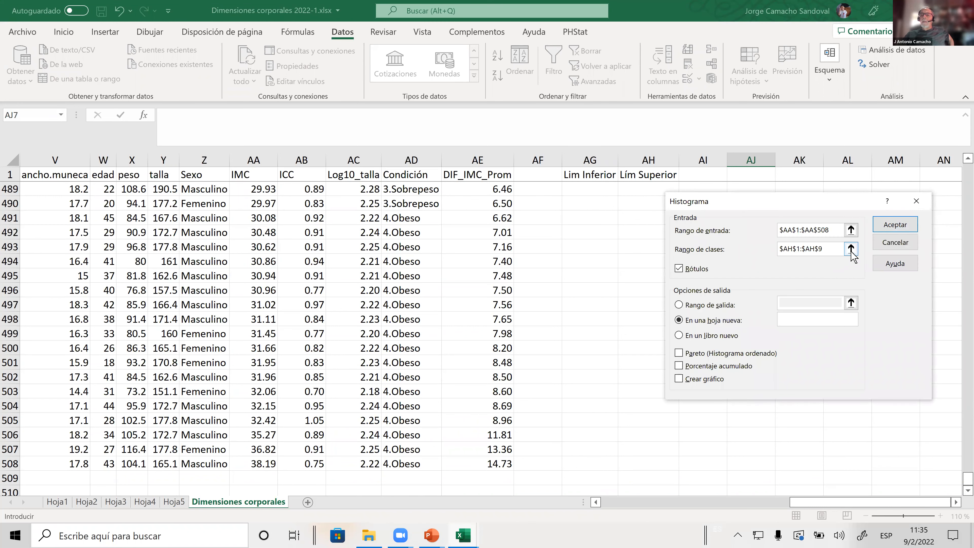
# Step: Set the histogram's class range to $AH$1:$AH$9 with Rótulos enabled, and generate the frequency table on a new sheet
pyautogui.moveTo(966, 484); pyautogui.dragTo(966, 169)
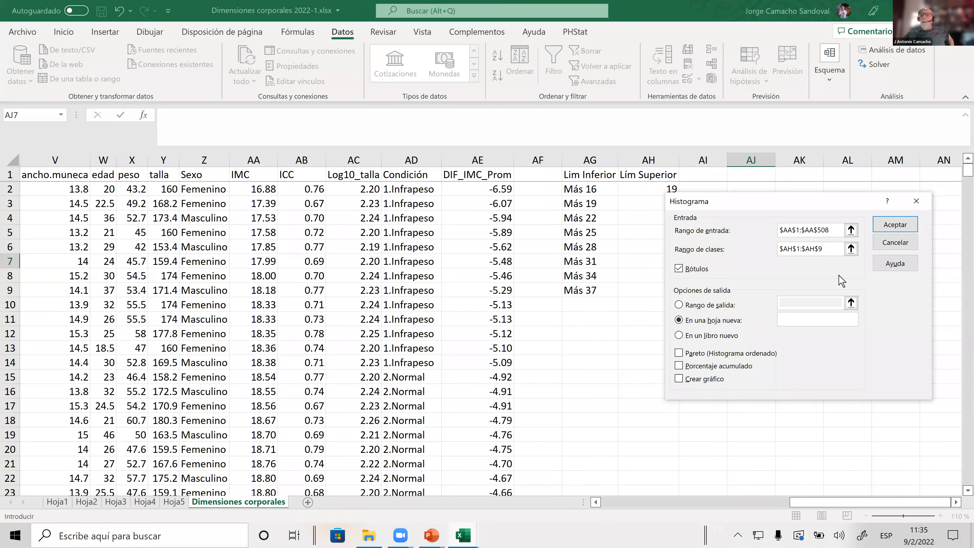
pyautogui.click(851, 249)
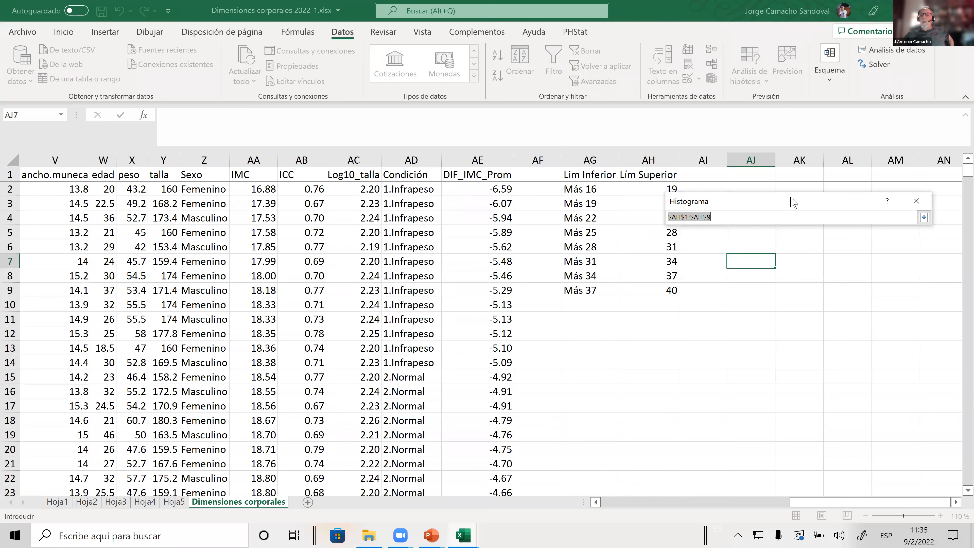
pyautogui.moveTo(798, 202); pyautogui.dragTo(834, 206)
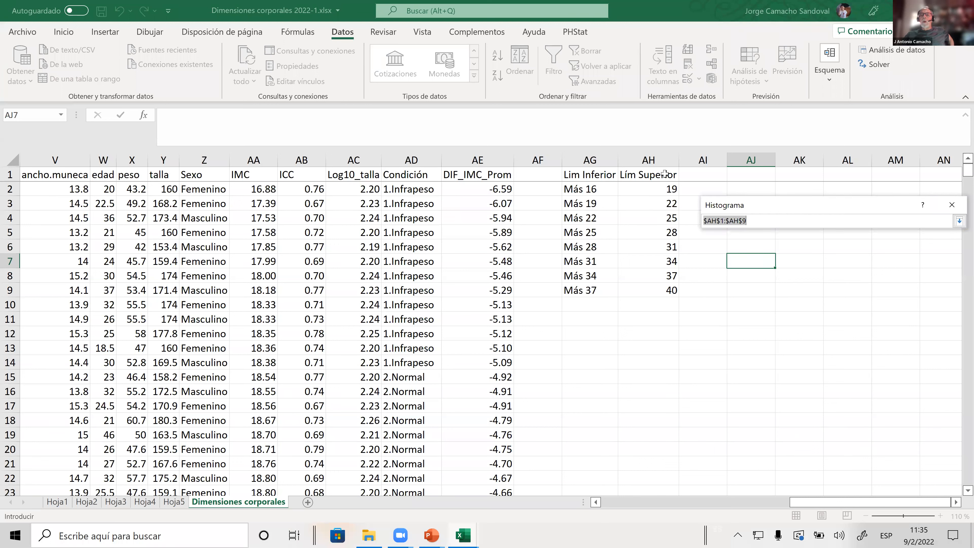
pyautogui.moveTo(664, 174); pyautogui.dragTo(665, 291)
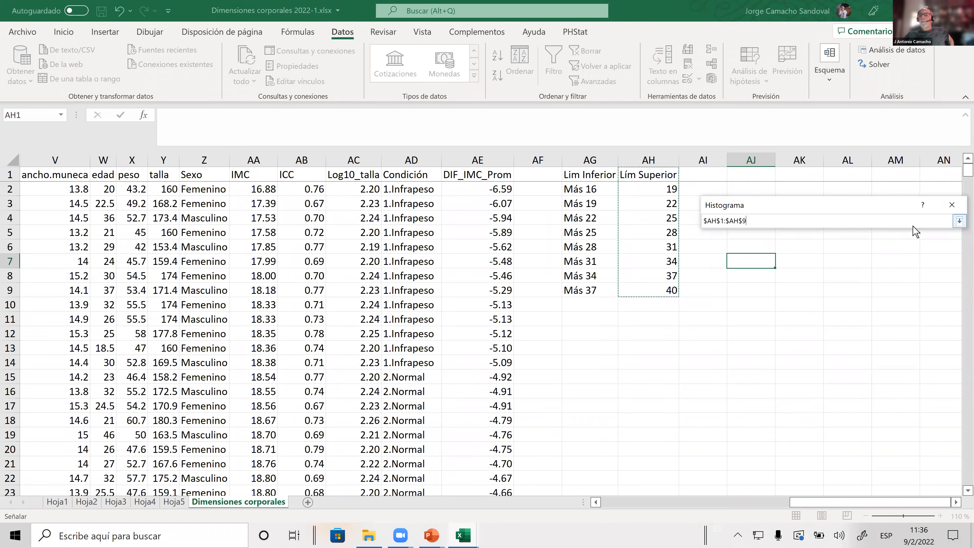
pyautogui.click(959, 221)
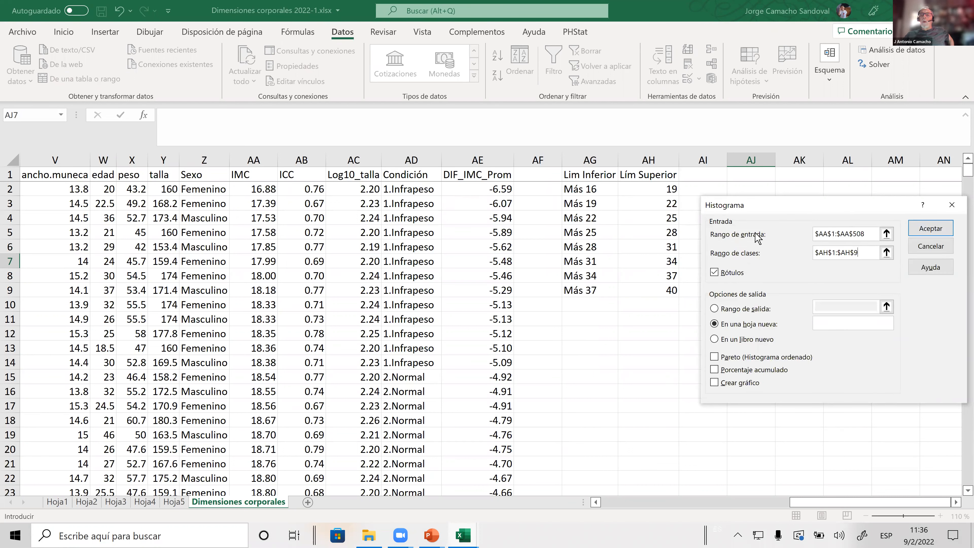
pyautogui.click(715, 274)
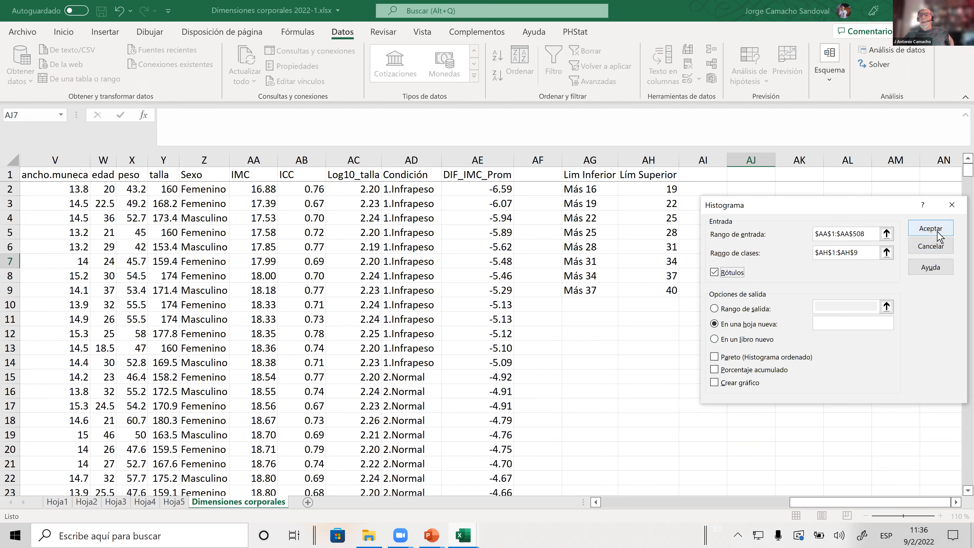
pyautogui.click(930, 228)
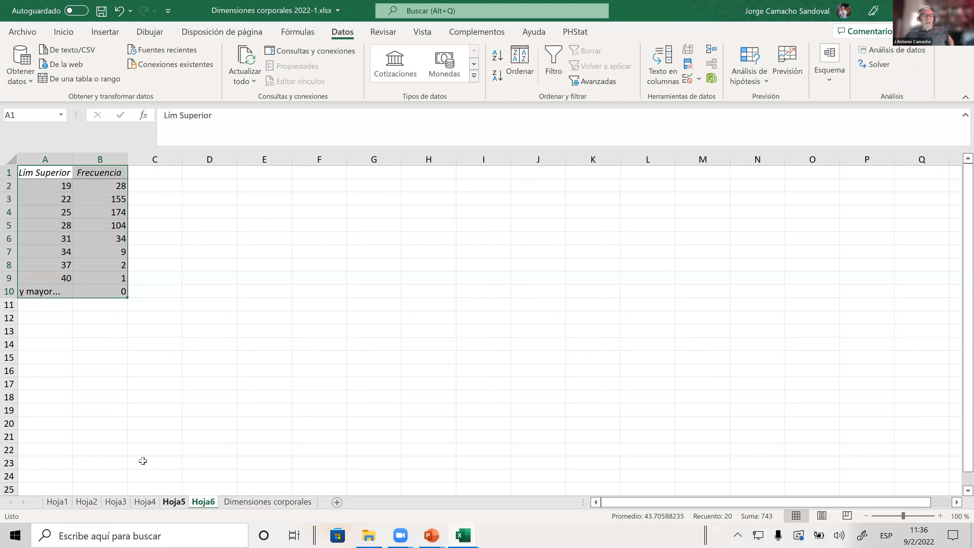
# Step: Calculate the first interval's relative frequency in D2 of Hoja5 with =(C2/C10)*100
pyautogui.hotkey('ctrl', 'pageup')
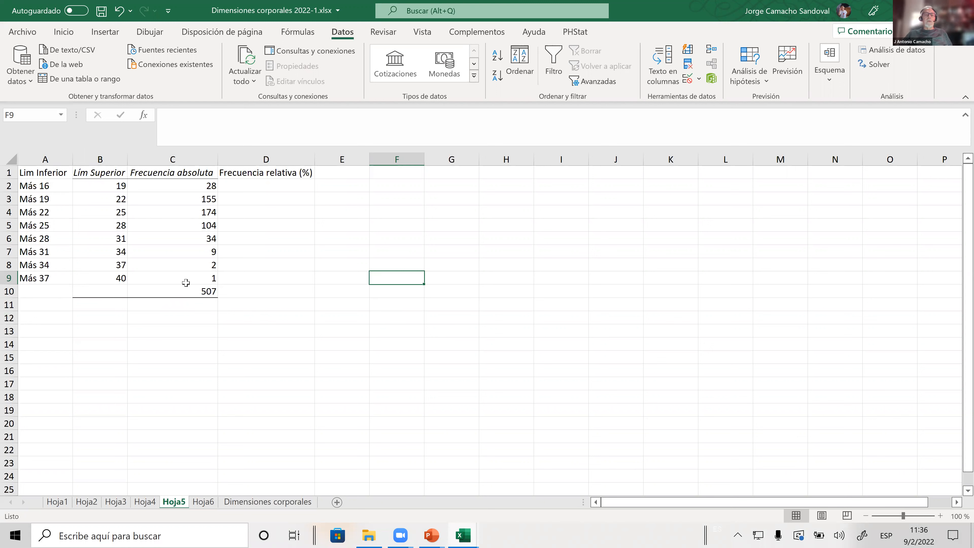
pyautogui.click(204, 292)
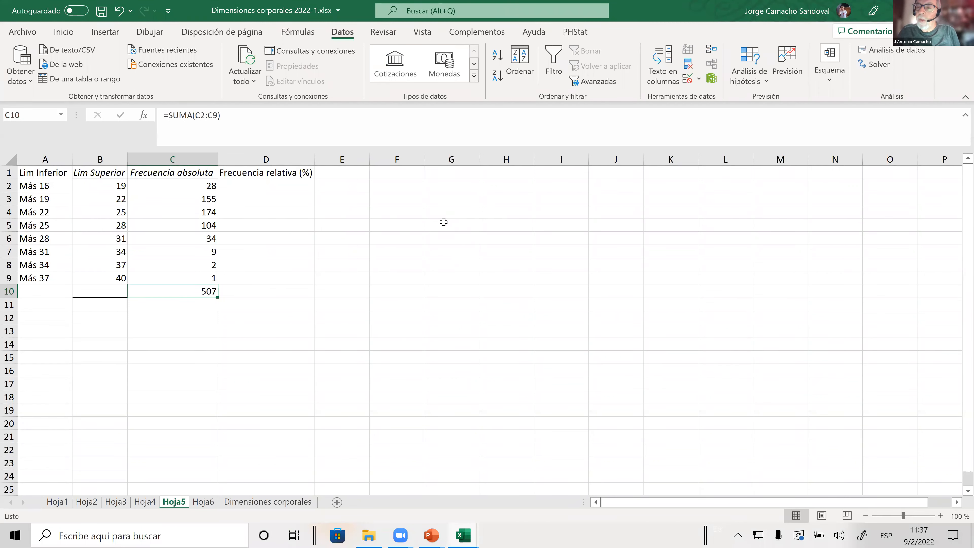
pyautogui.click(255, 187)
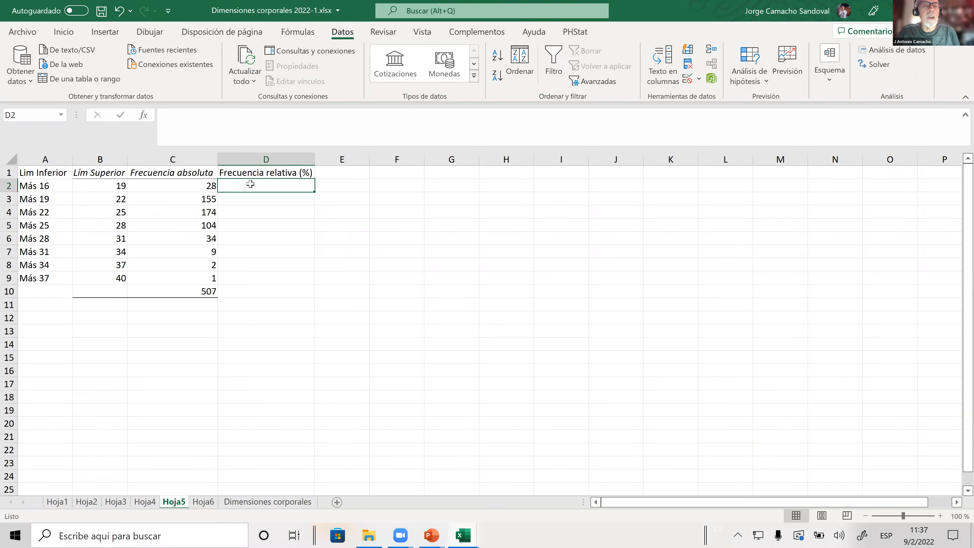
pyautogui.write('=(')
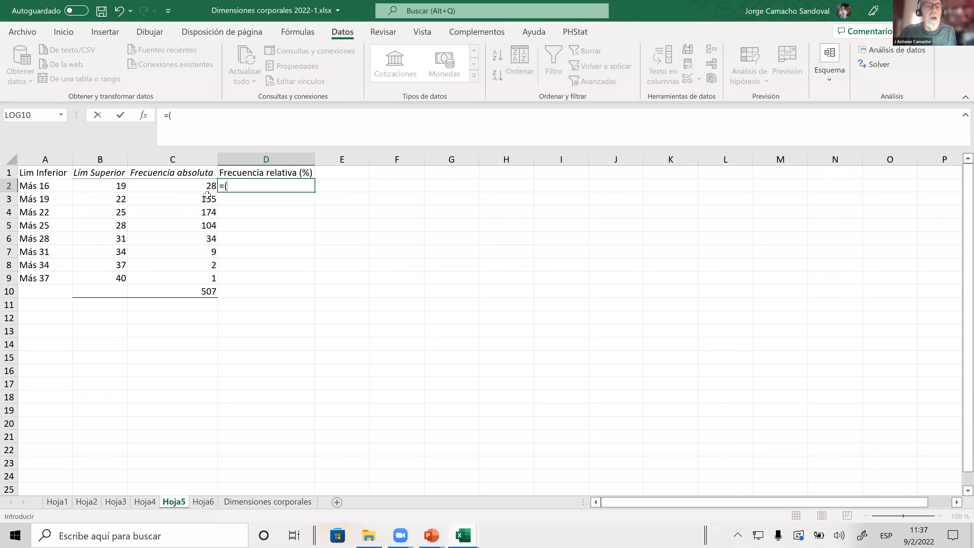
pyautogui.click(192, 185)
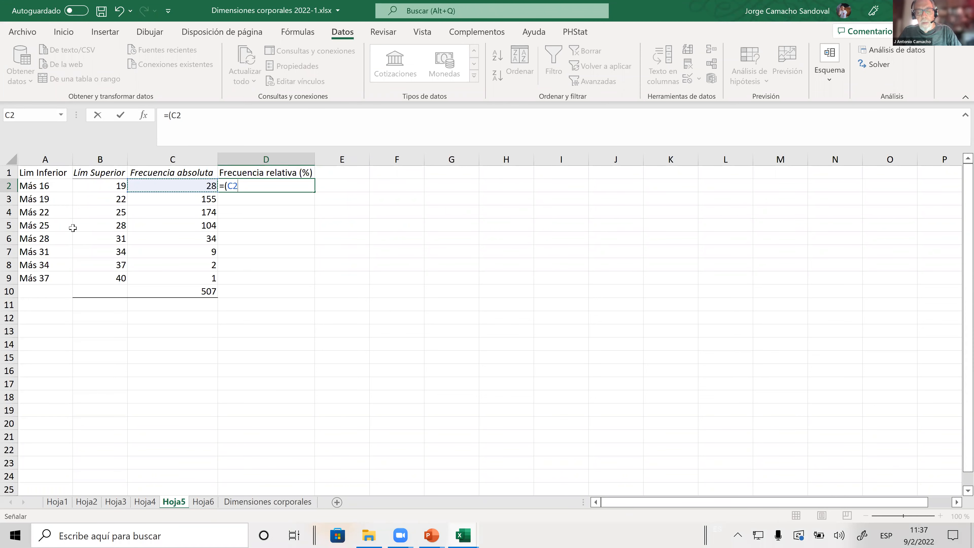
pyautogui.write('/')
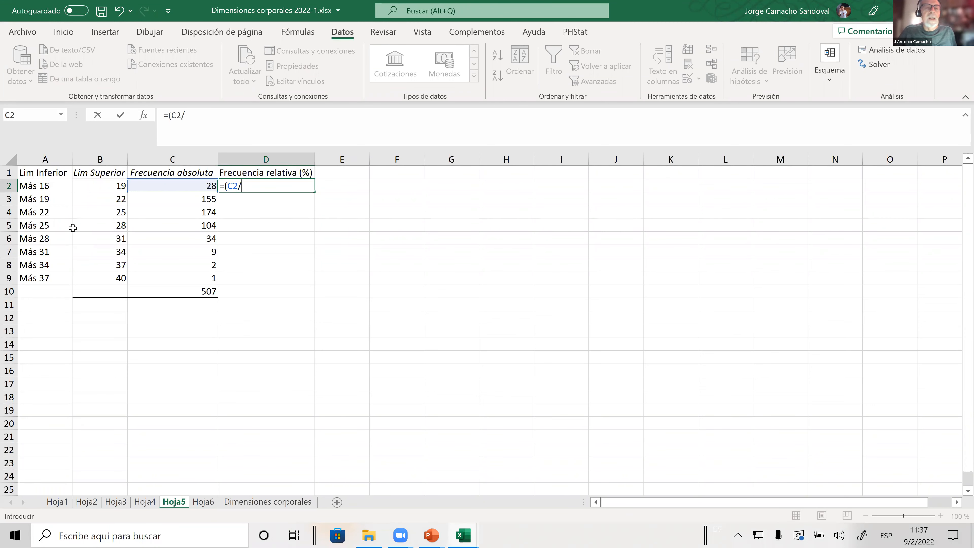
pyautogui.click(204, 294)
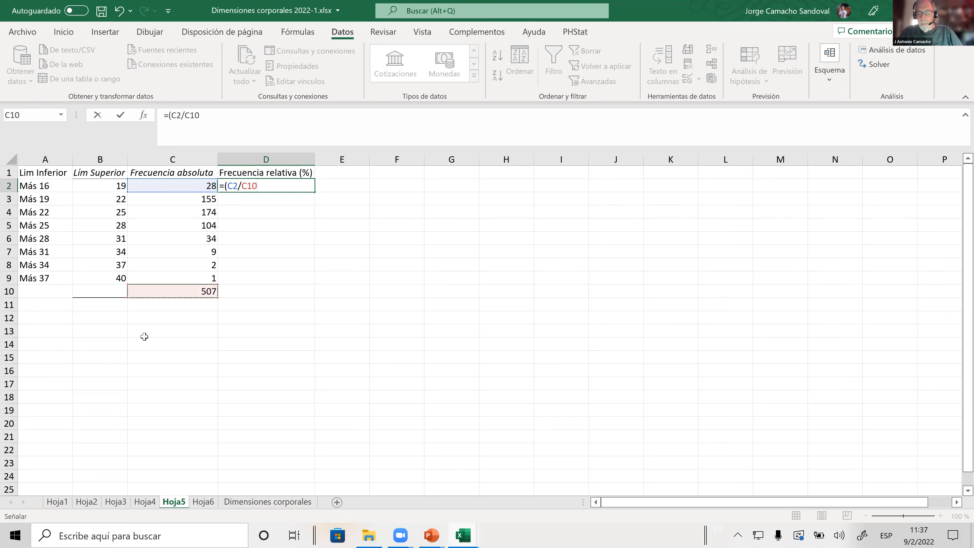
pyautogui.write(')')
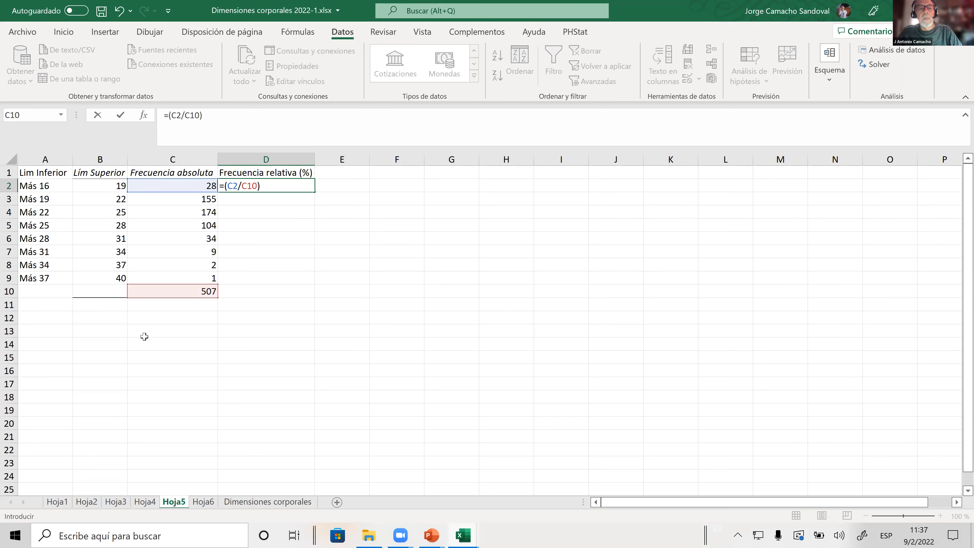
pyautogui.write('*100')
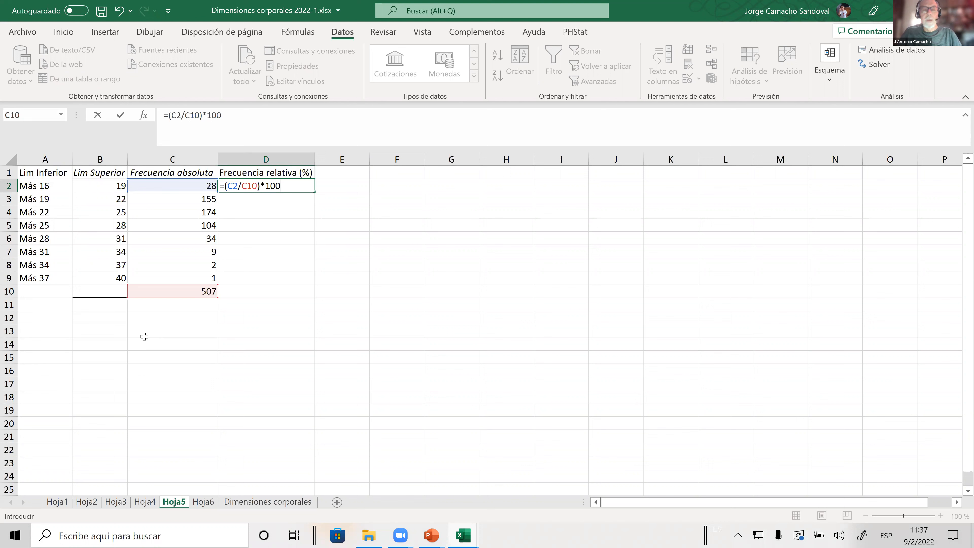
pyautogui.press('Return')
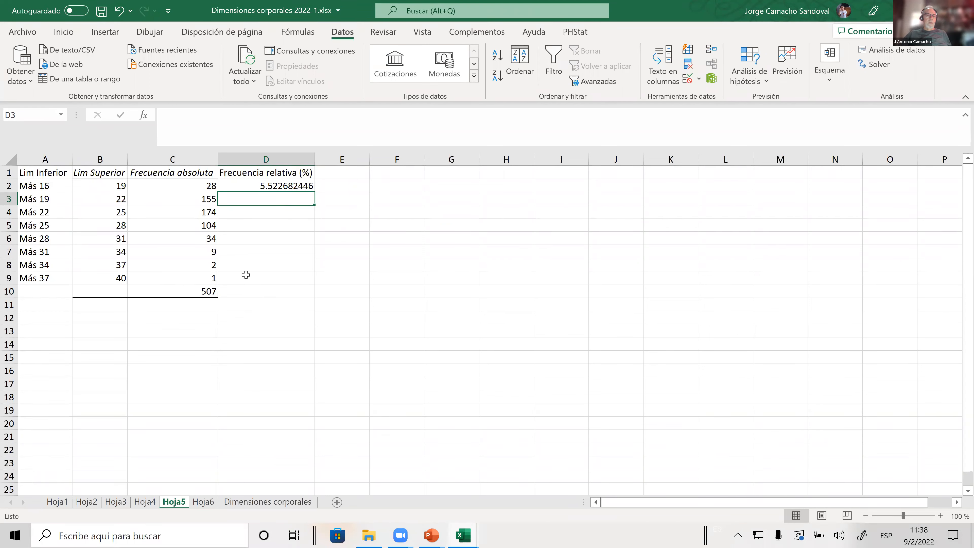
# Step: Try to fill the D2 formula down into D3, and clear the copied formula from D3
pyautogui.click(271, 187)
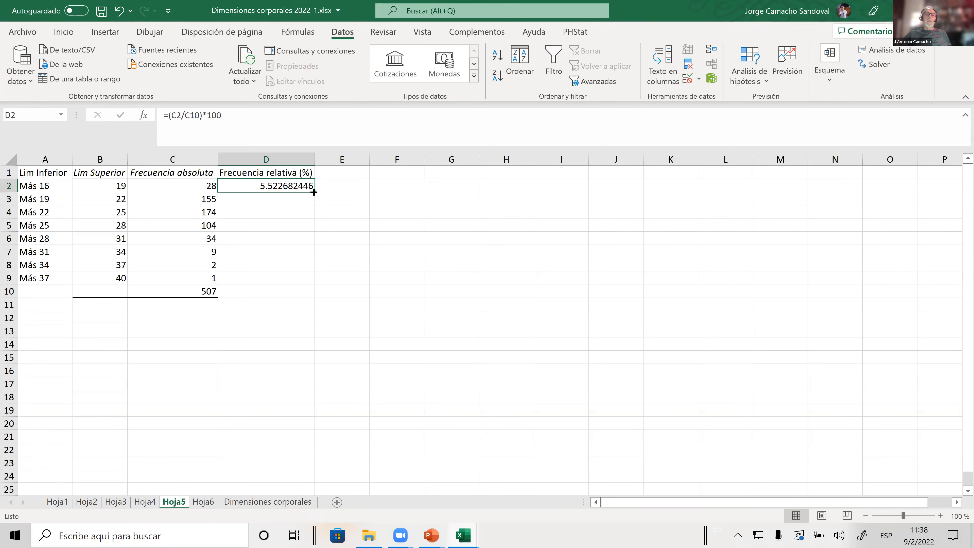
pyautogui.moveTo(314, 192); pyautogui.dragTo(314, 204)
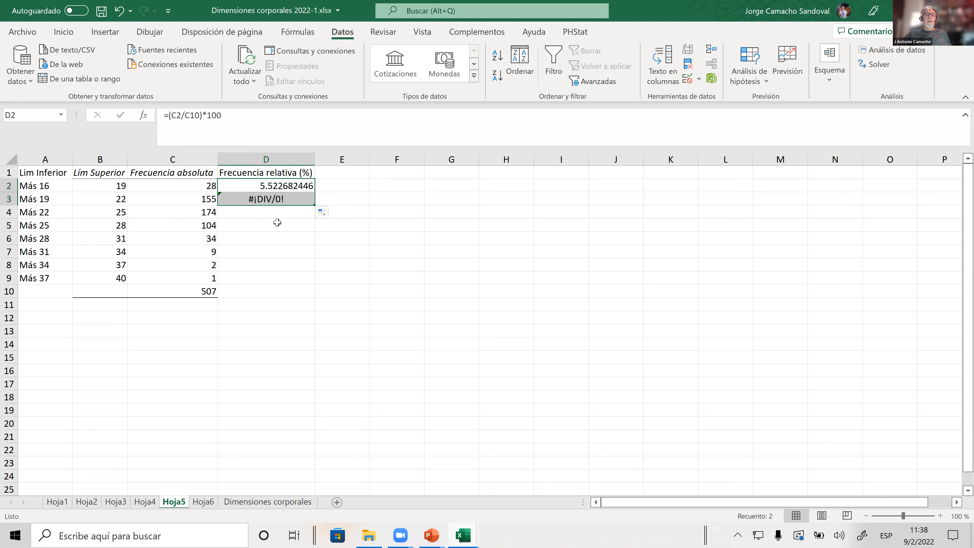
pyautogui.click(309, 256)
pyautogui.click(288, 198)
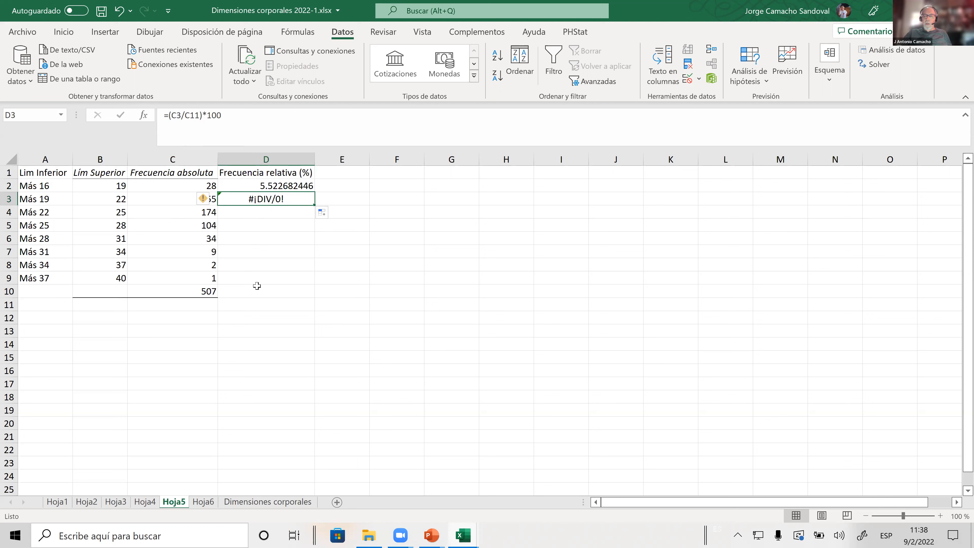
pyautogui.press('Delete')
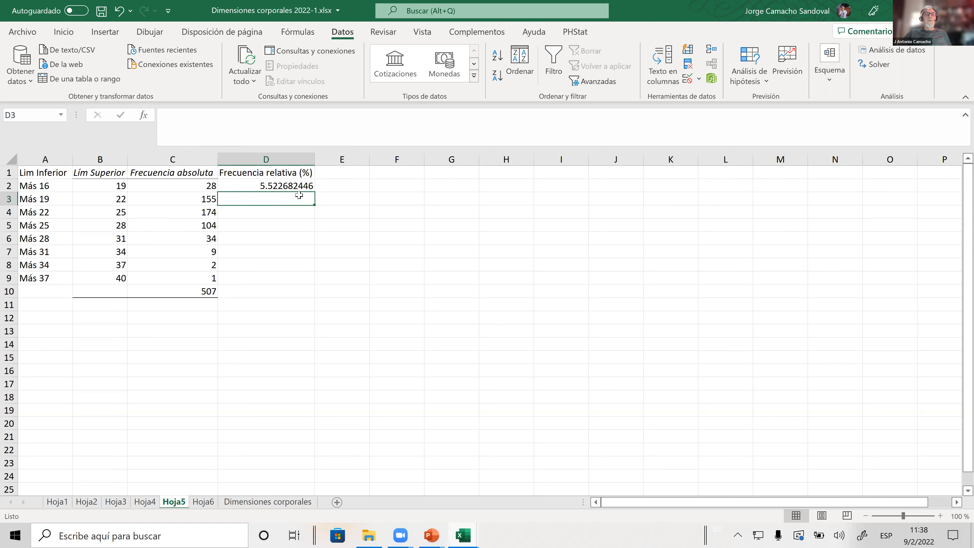
# Step: Make the total reference in D2 absolute, giving =(C2/$C$10)*100, and fill the formula down through D9
pyautogui.click(287, 188)
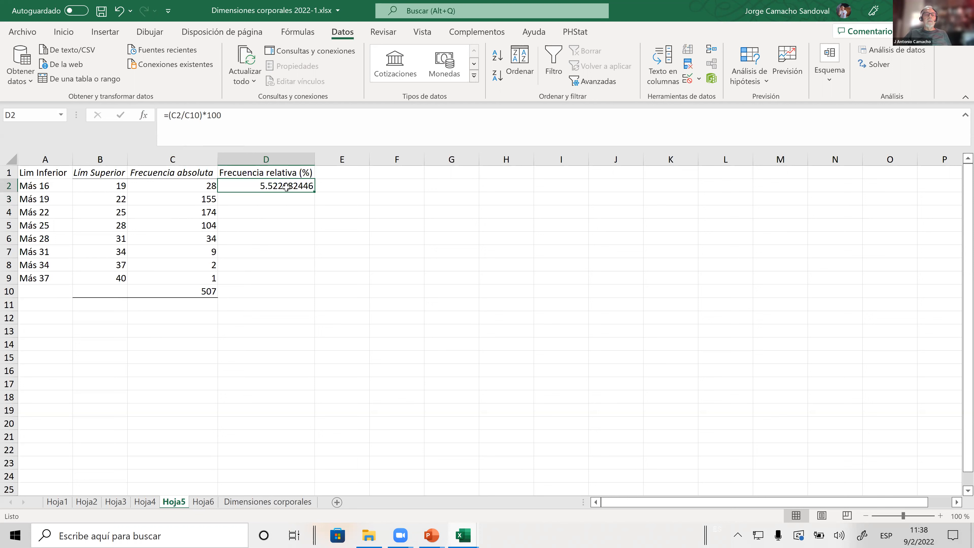
pyautogui.click(188, 116)
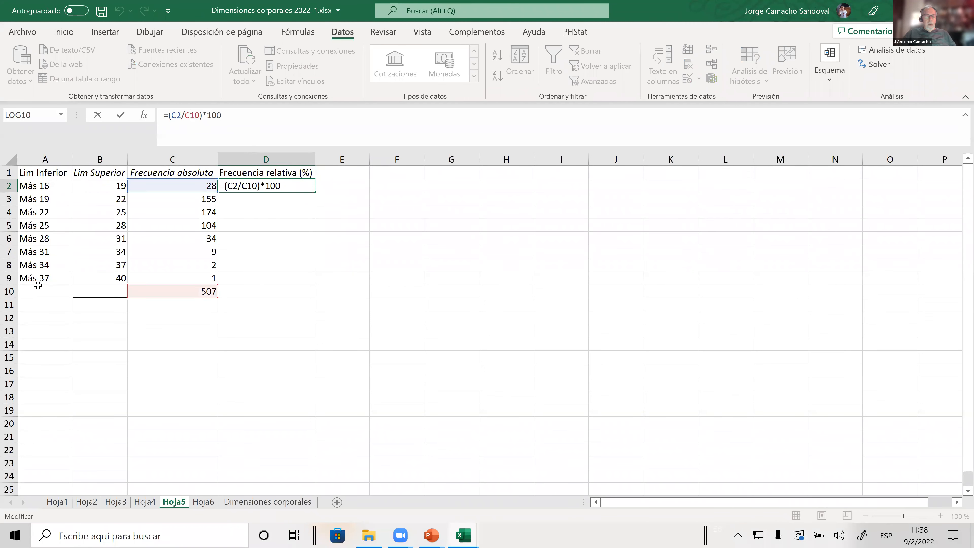
pyautogui.press('F4')
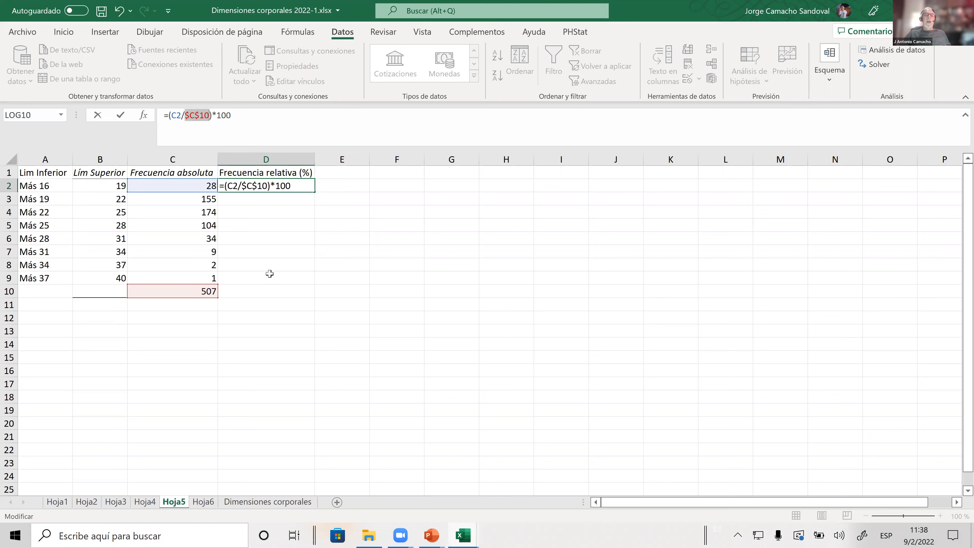
pyautogui.press('Return')
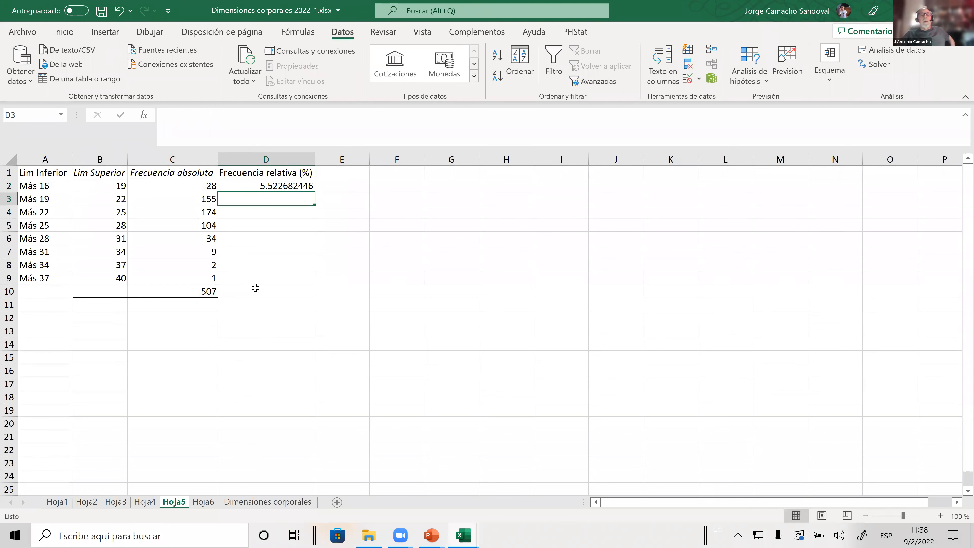
pyautogui.click(285, 187)
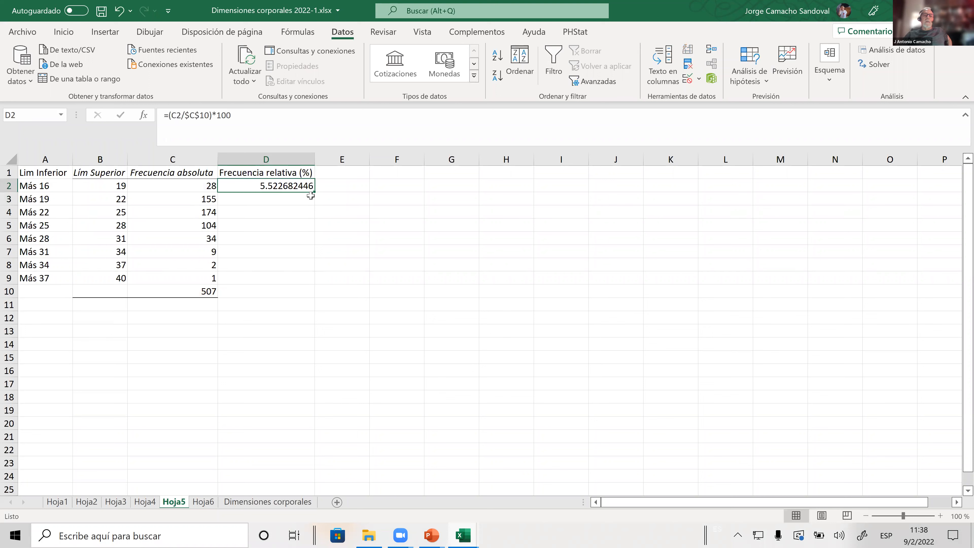
pyautogui.moveTo(314, 195); pyautogui.dragTo(321, 285)
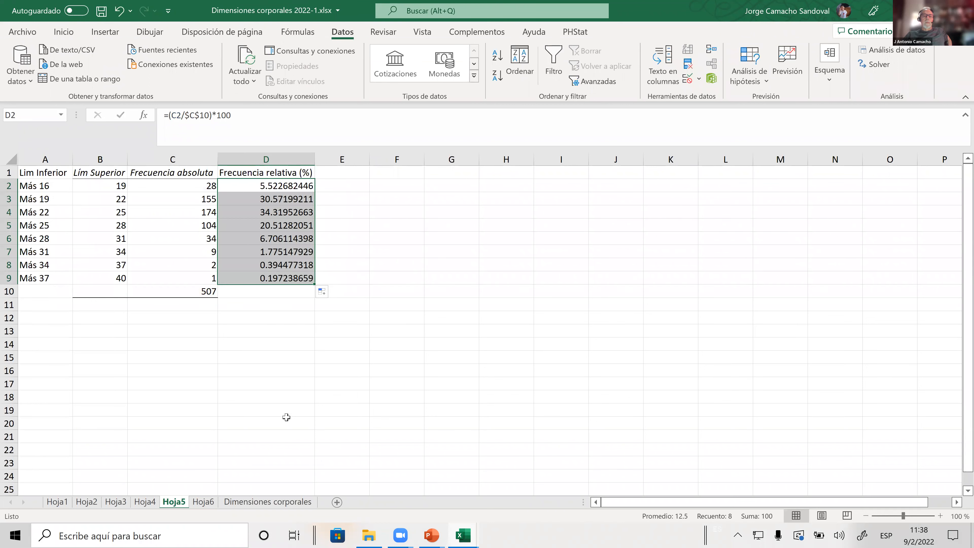
# Step: Copy the total formula from C10 across to D10 to sum the relative frequencies
pyautogui.click(209, 292)
pyautogui.moveTo(219, 299); pyautogui.dragTo(320, 292)
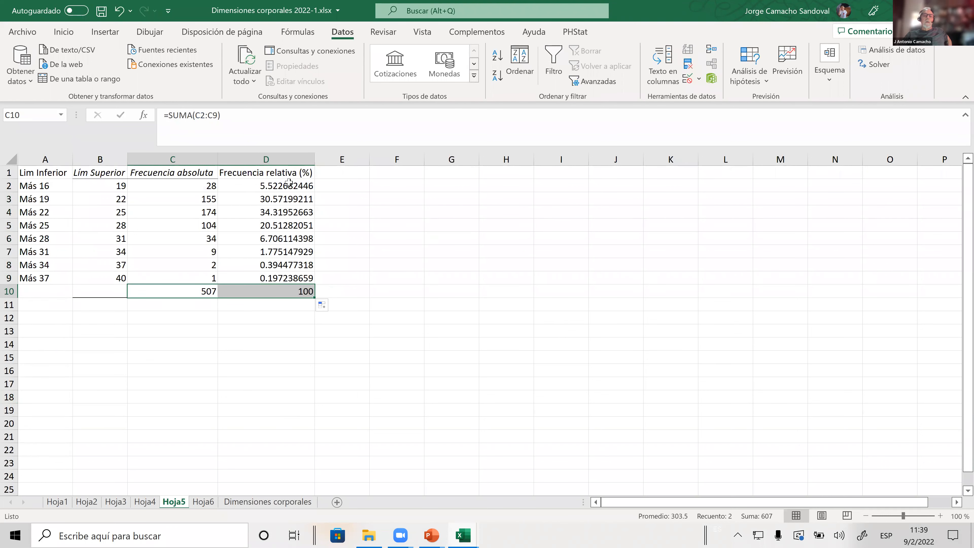
# Step: Reduce the relative frequencies in D2:D9 to two displayed decimal places
pyautogui.moveTo(288, 185); pyautogui.dragTo(309, 277)
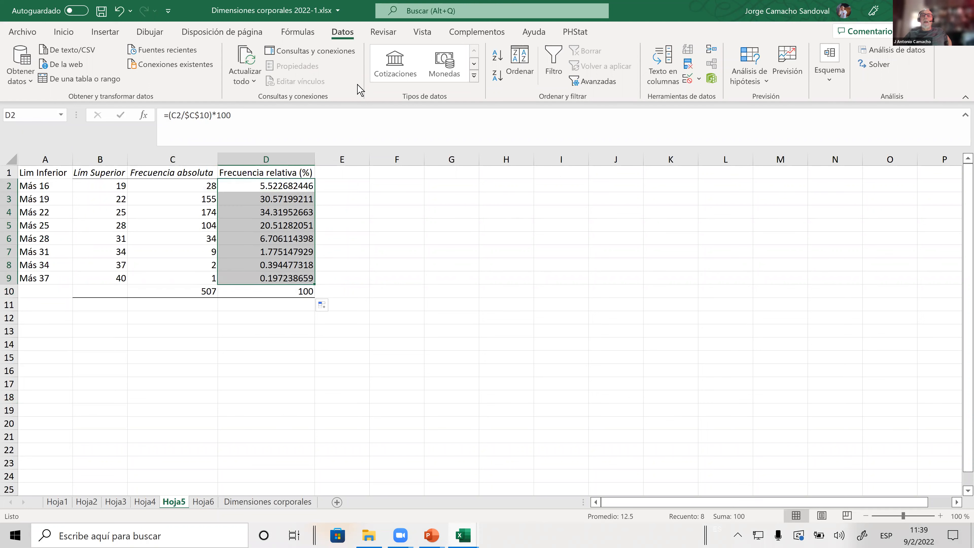
pyautogui.click(63, 32)
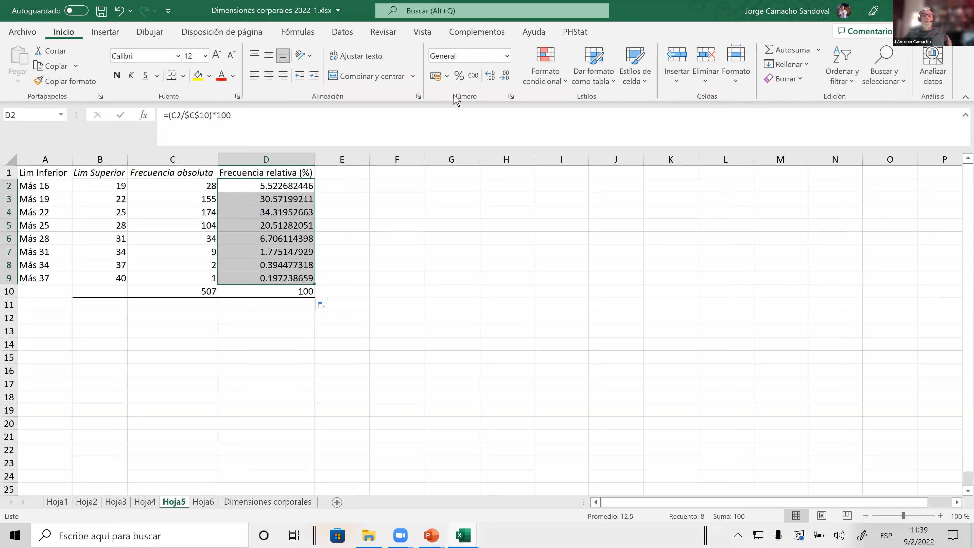
pyautogui.click(505, 77)
pyautogui.click(505, 77)
pyautogui.click(505, 77)
pyautogui.click(505, 77)
pyautogui.click(505, 77)
pyautogui.click(504, 77)
pyautogui.click(505, 77)
pyautogui.click(431, 241)
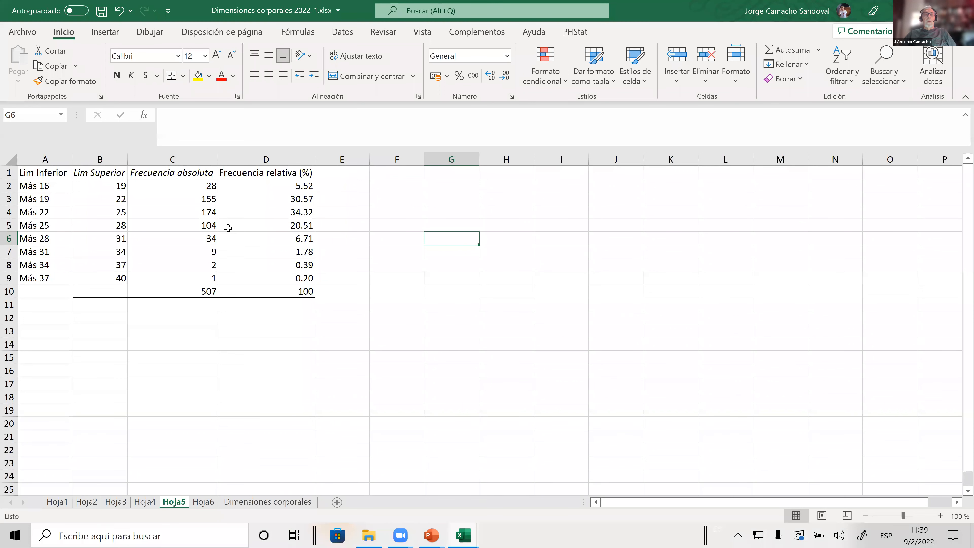
# Step: Select the relative frequencies in D3:D5 to examine their combined percentage
pyautogui.click(280, 203)
pyautogui.moveTo(280, 202); pyautogui.dragTo(281, 225)
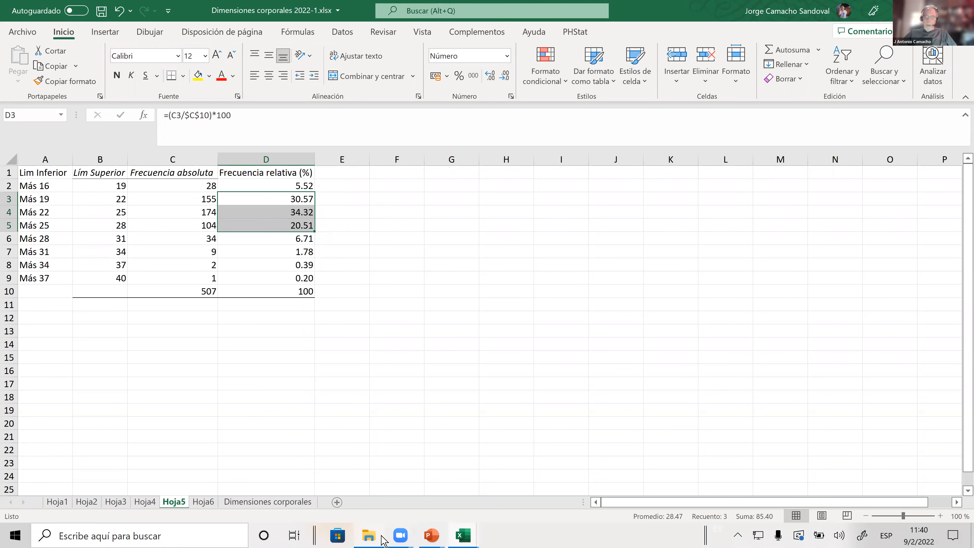
# Step: Switch to the running PowerPoint slide show and advance to the bullets of slide "5. Obtener frecuencias por intervalo (con Excel)"
pyautogui.moveTo(385, 538)
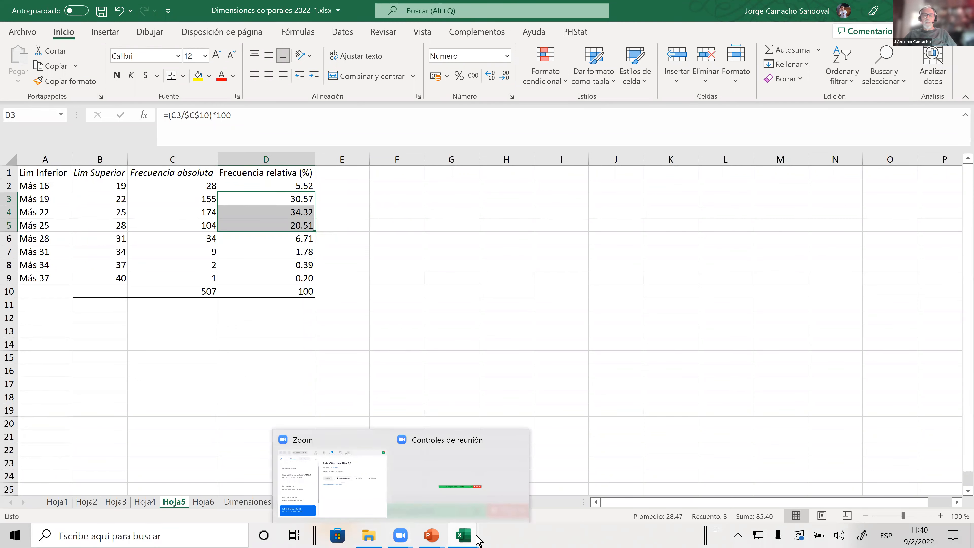
pyautogui.moveTo(439, 538)
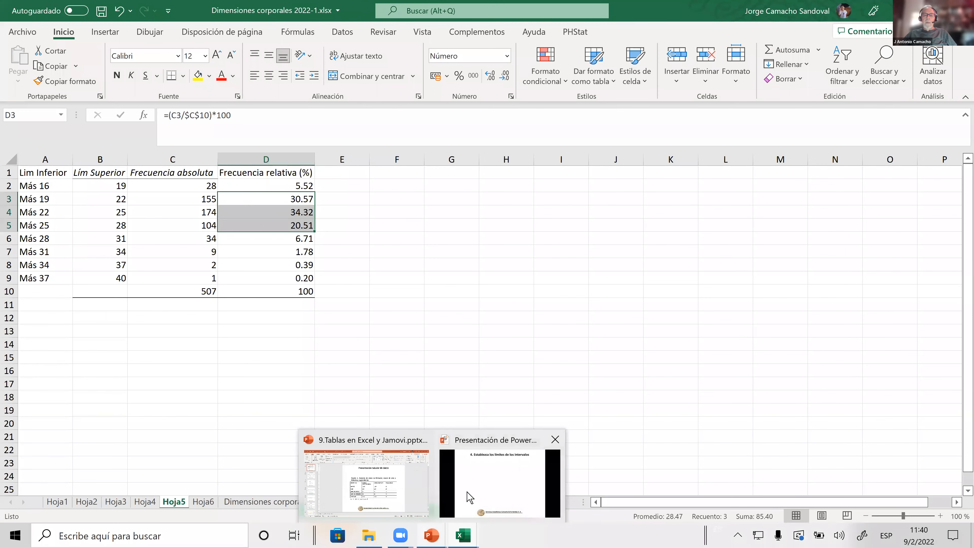
pyautogui.click(470, 491)
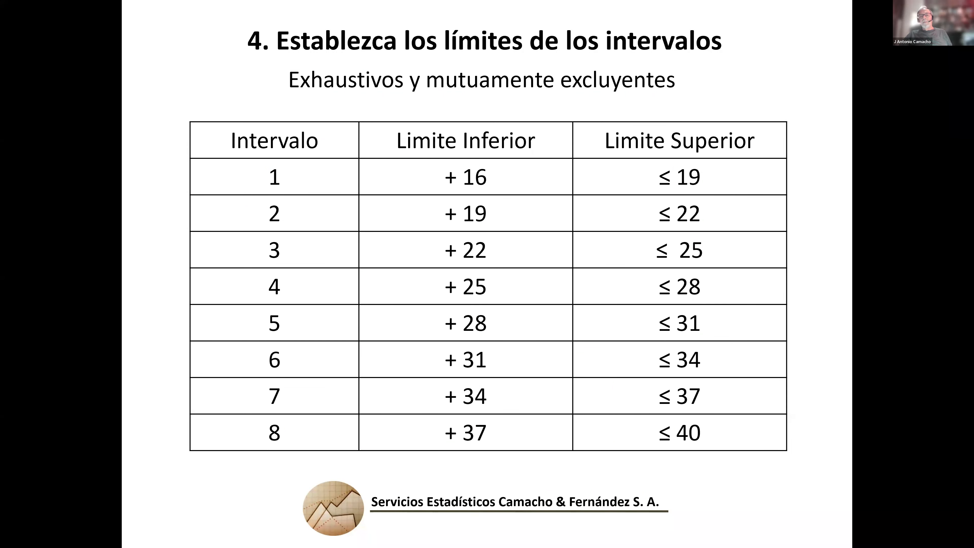
pyautogui.press('Right')
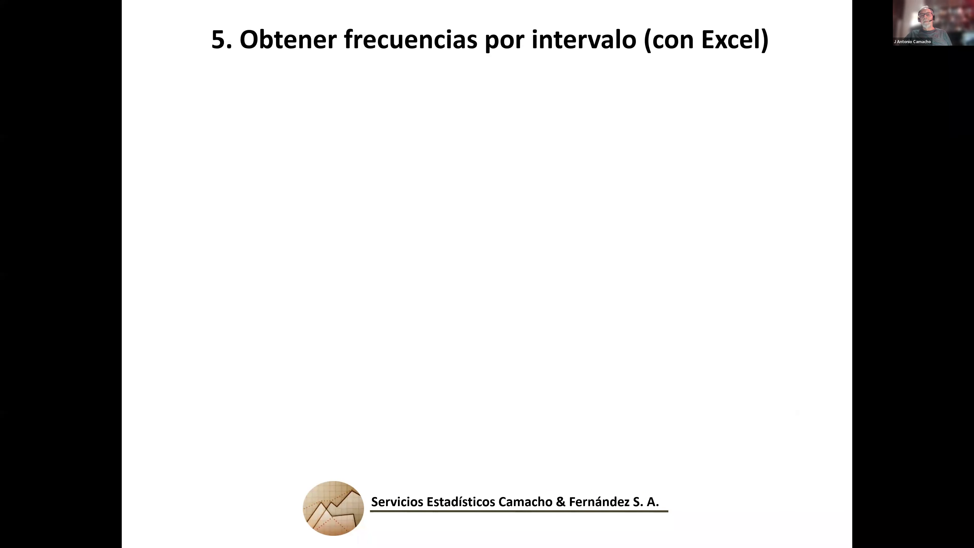
pyautogui.press('Right')
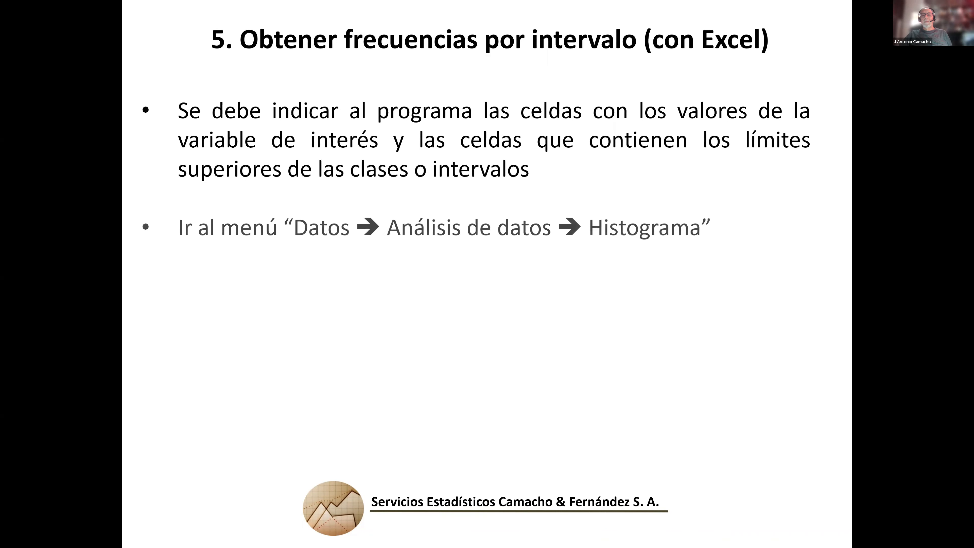